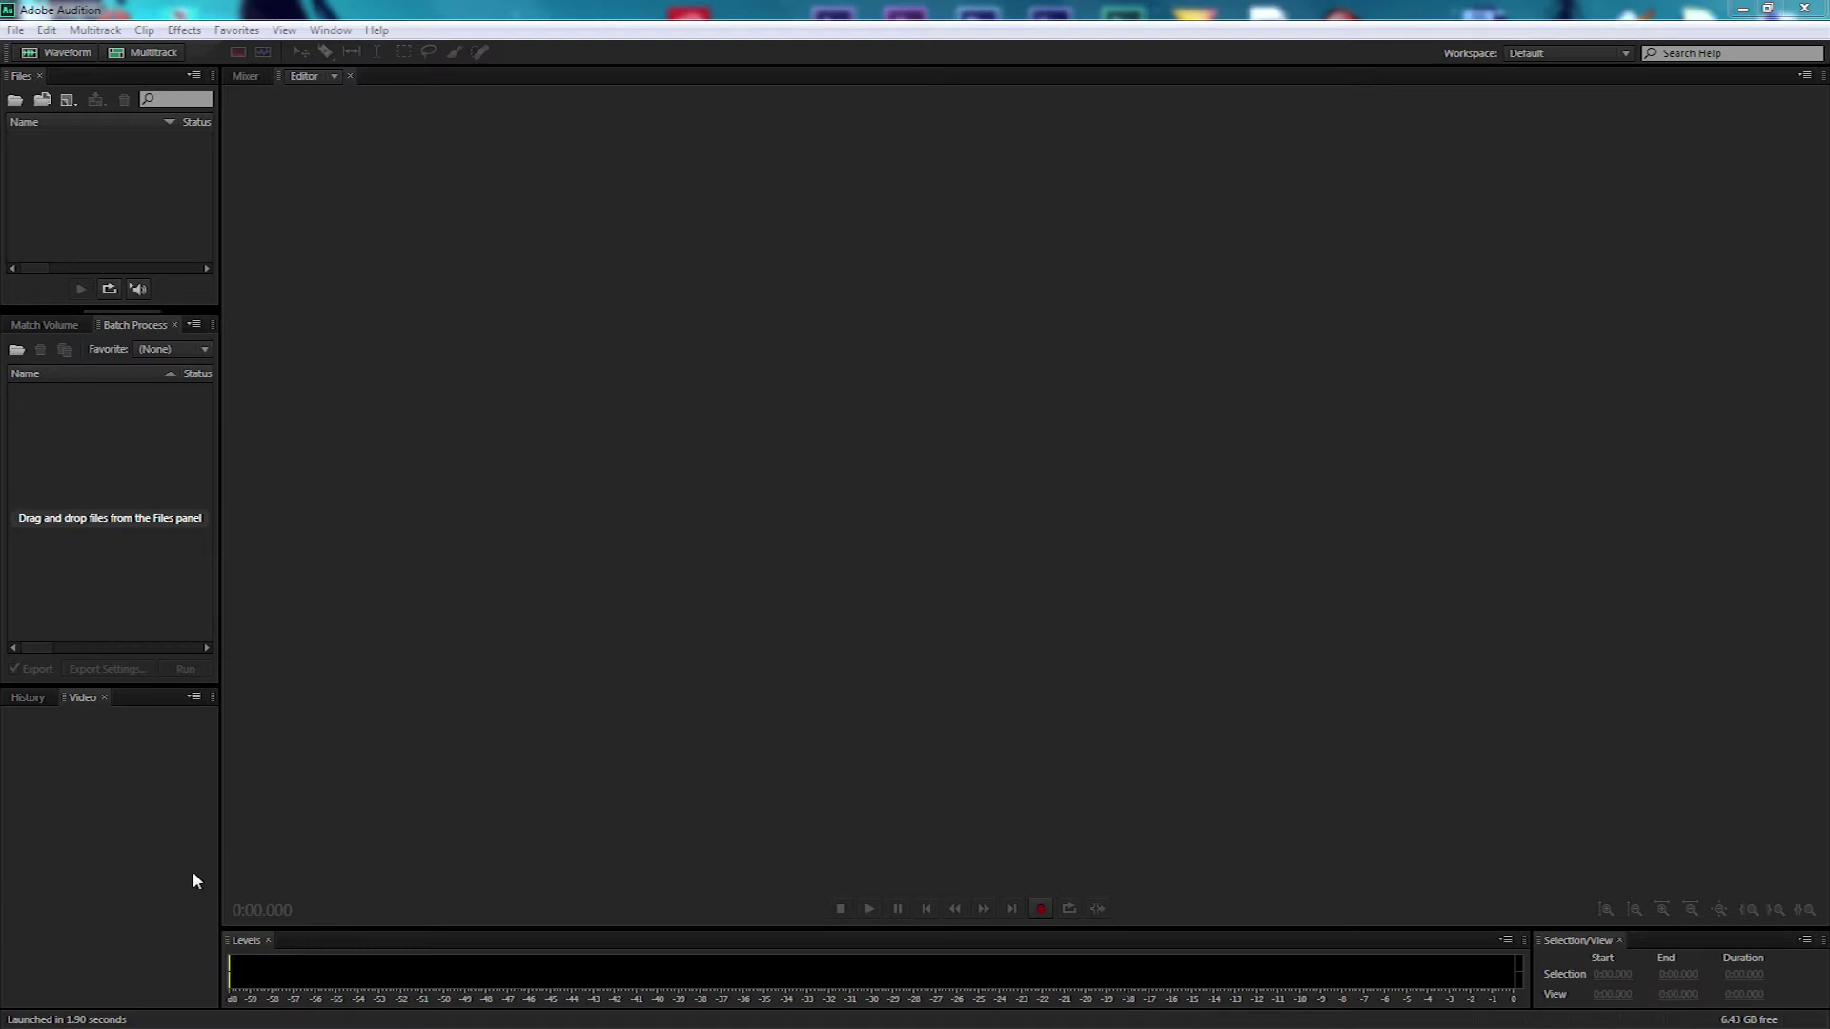
Create a new stereo audio file named General Grievous with a 44100 Hz sample rate and 32-bit float depth.
click(67, 52)
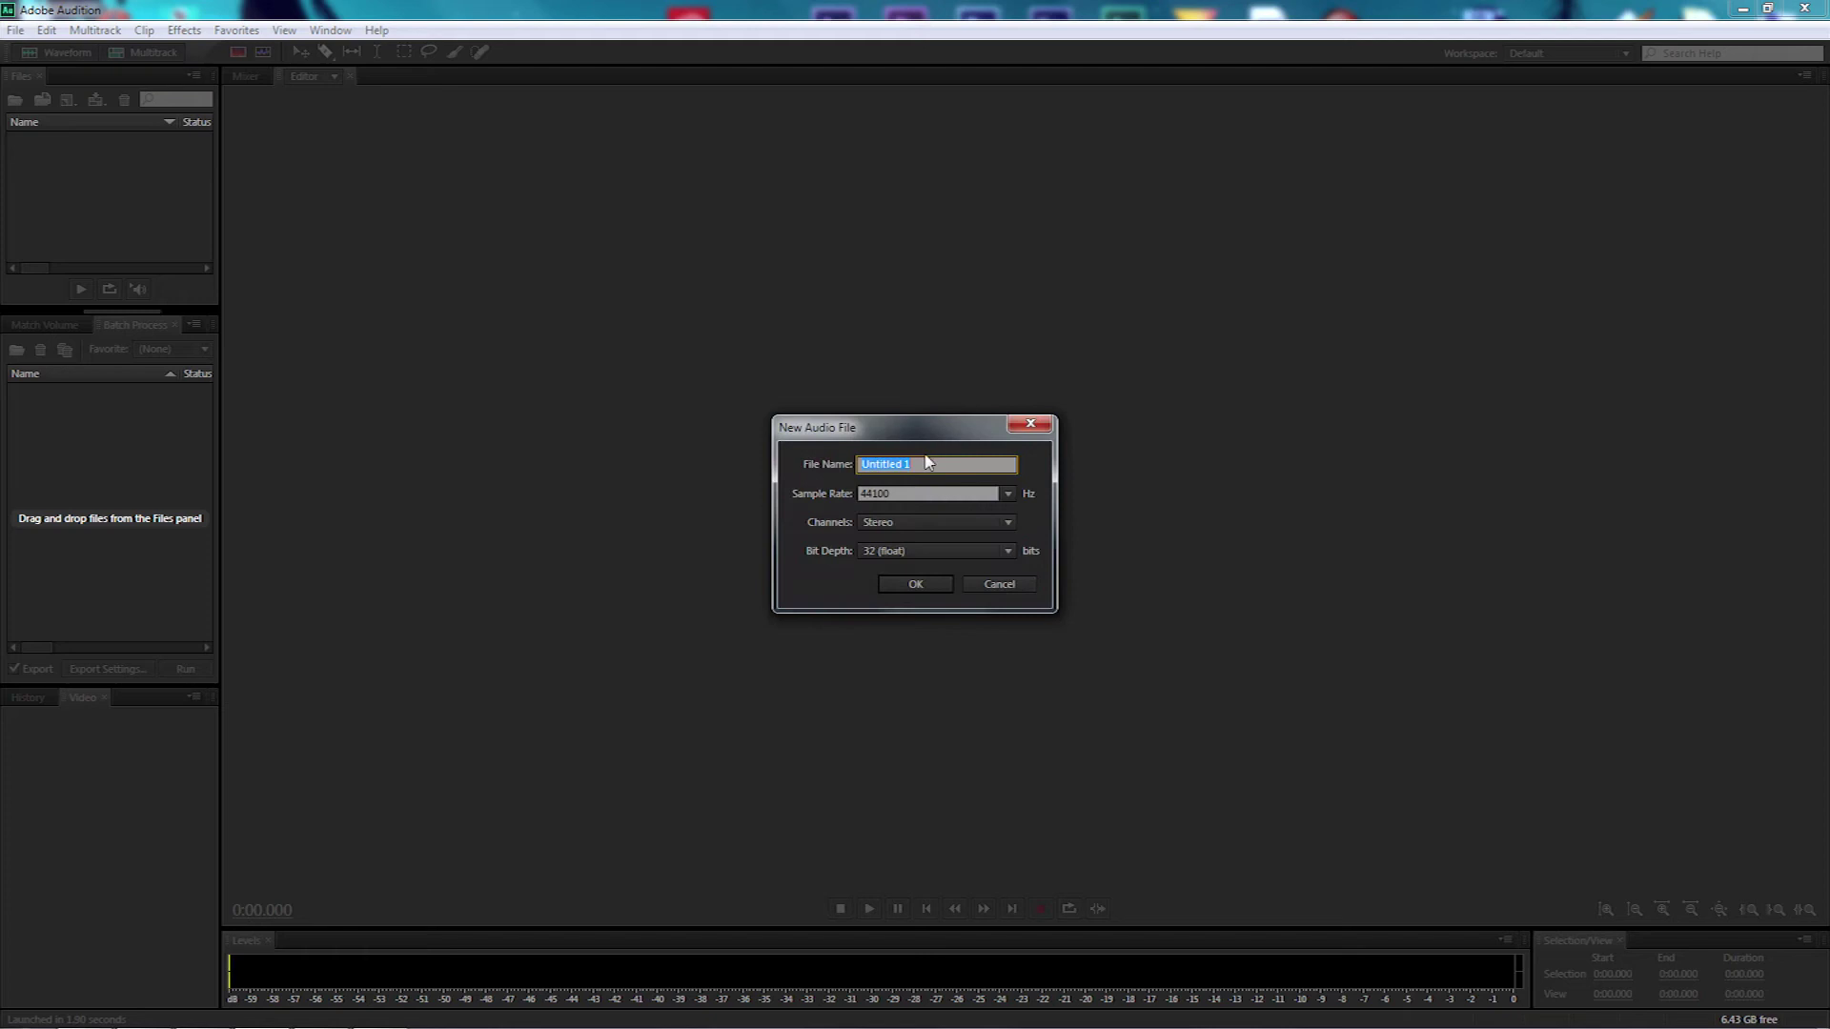
text(General)
text(Grievous)
click(913, 579)
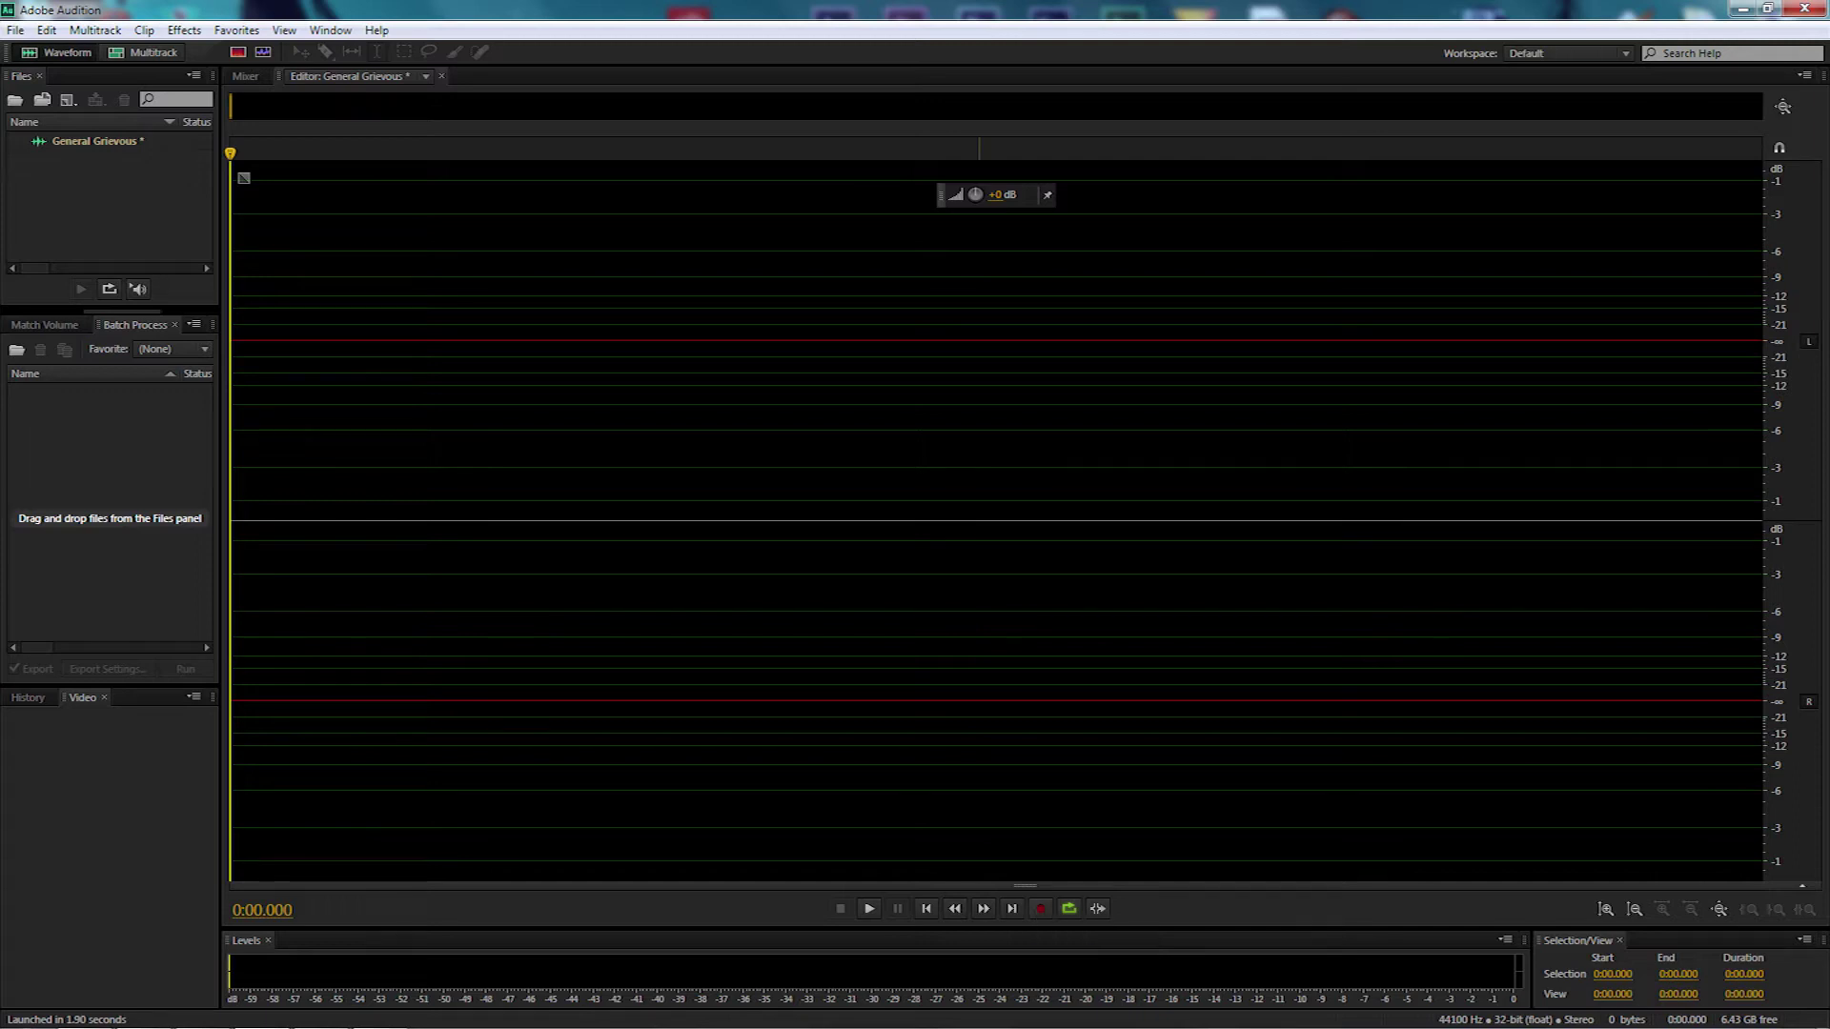
Record about 32 seconds of voice into the General Grievous file.
click(1039, 908)
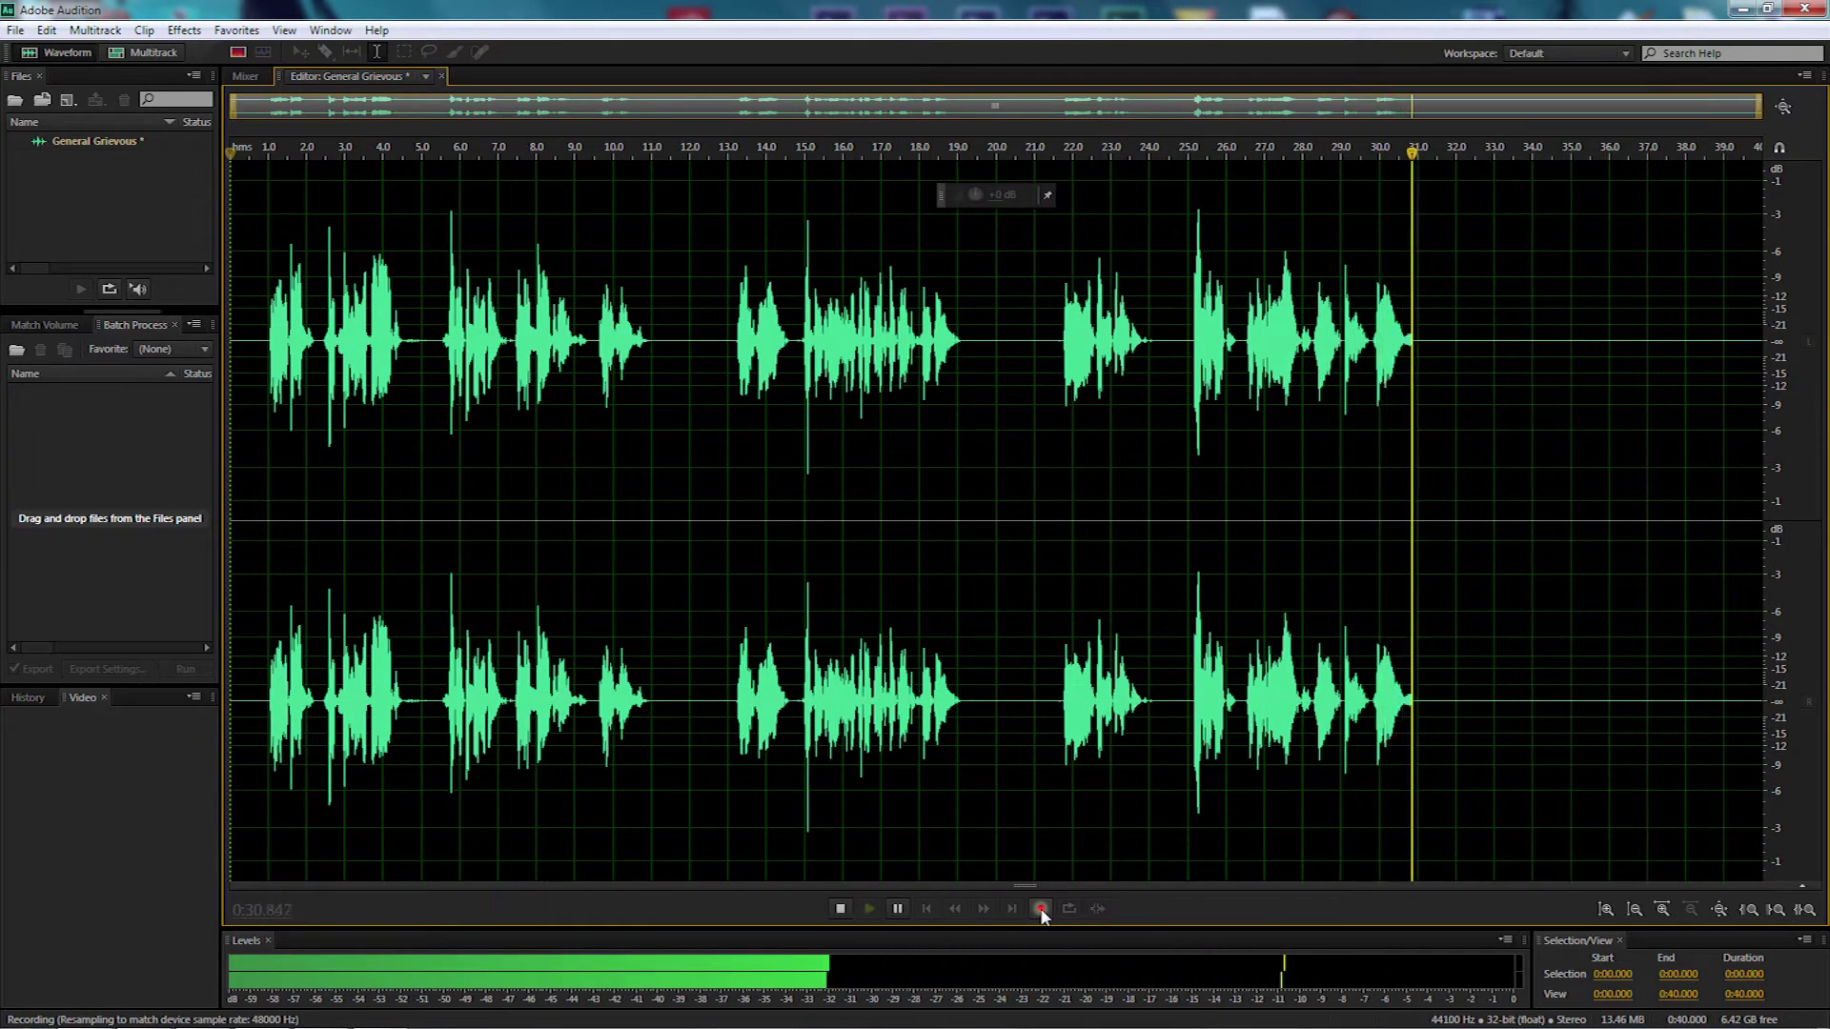
click(1041, 908)
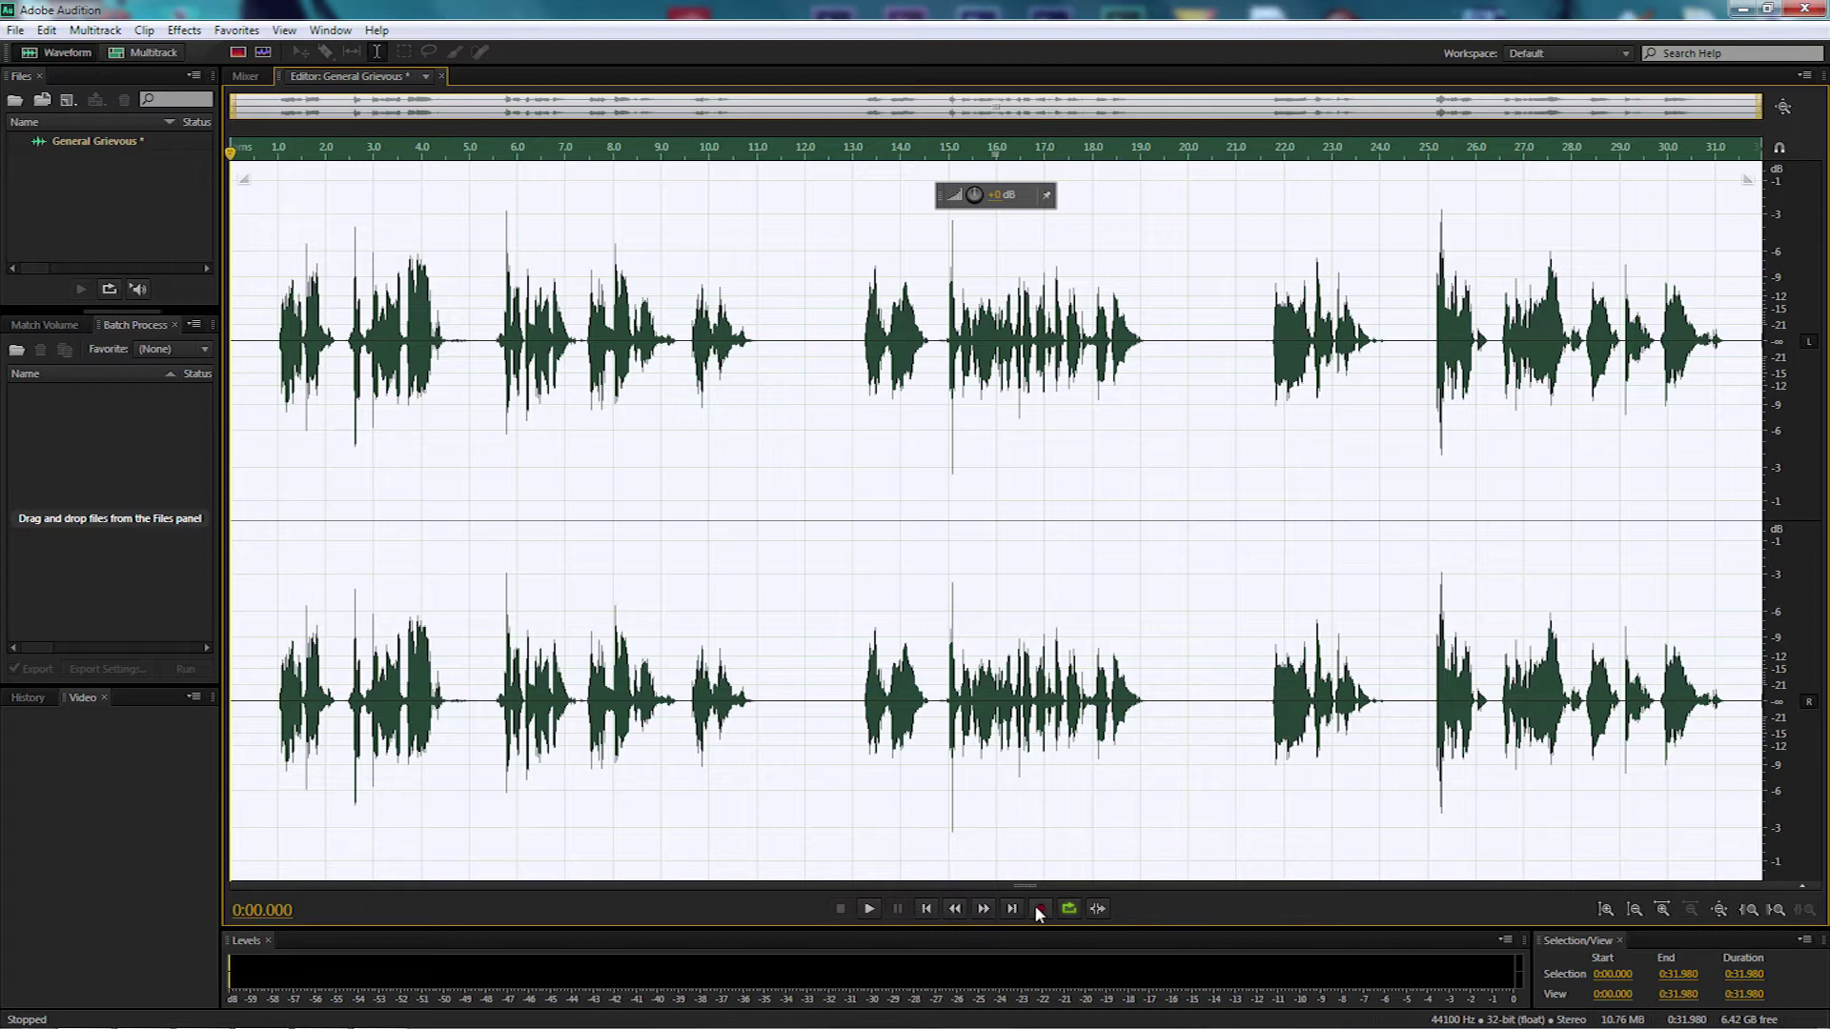
Cut the silence at the start and end of the recording and shorten the long pauses near 10.4 and 16.7 seconds.
click(779, 340)
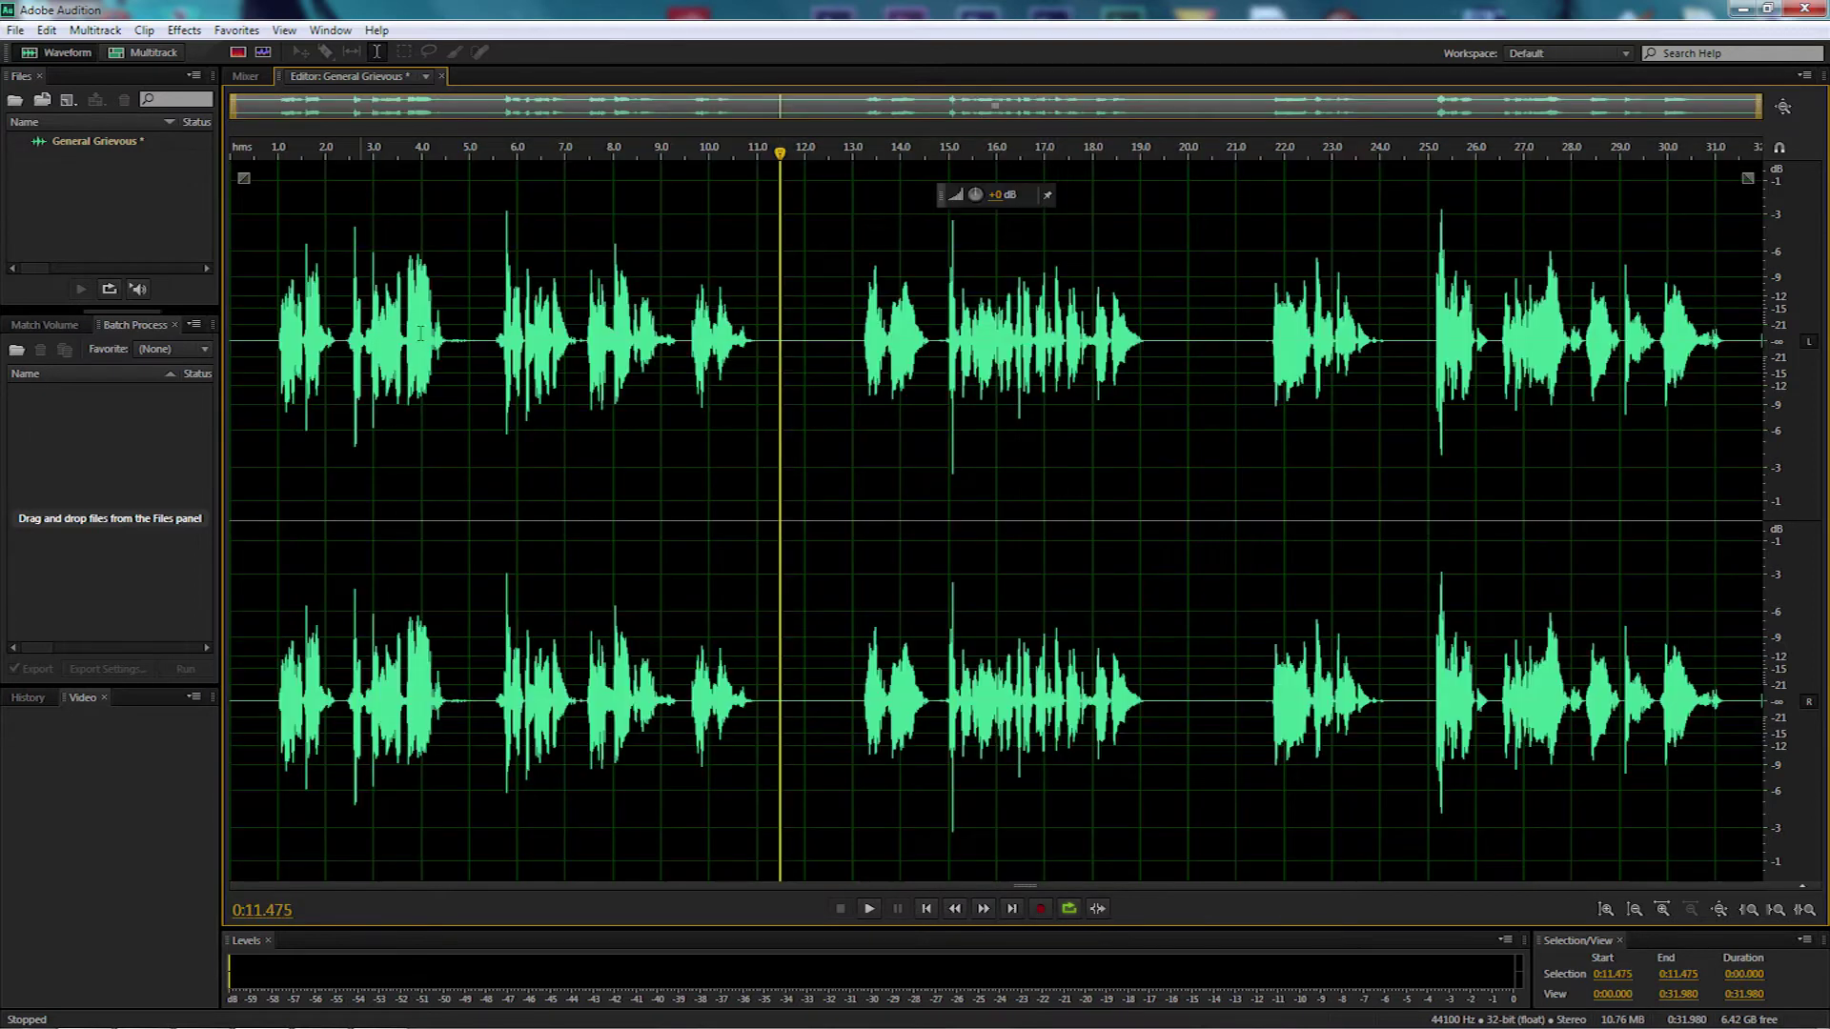
drag(270, 381, 231, 381)
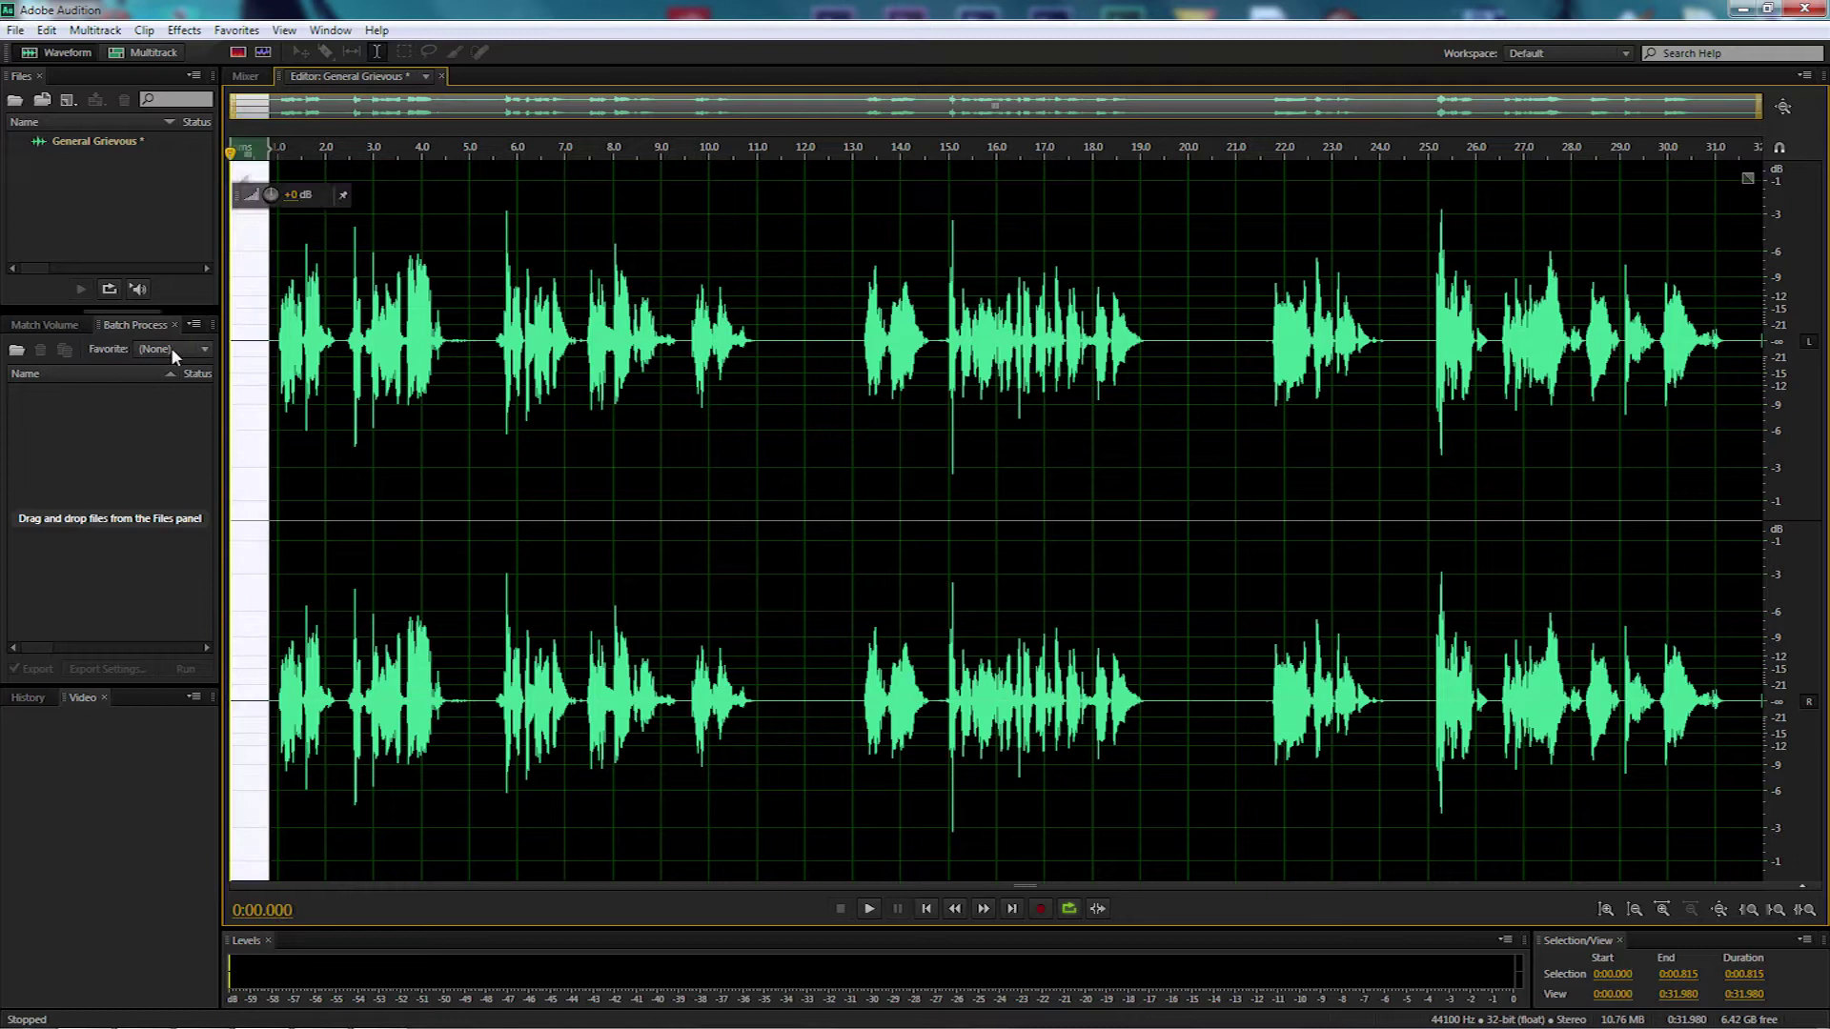
key(Delete)
drag(741, 340, 827, 345)
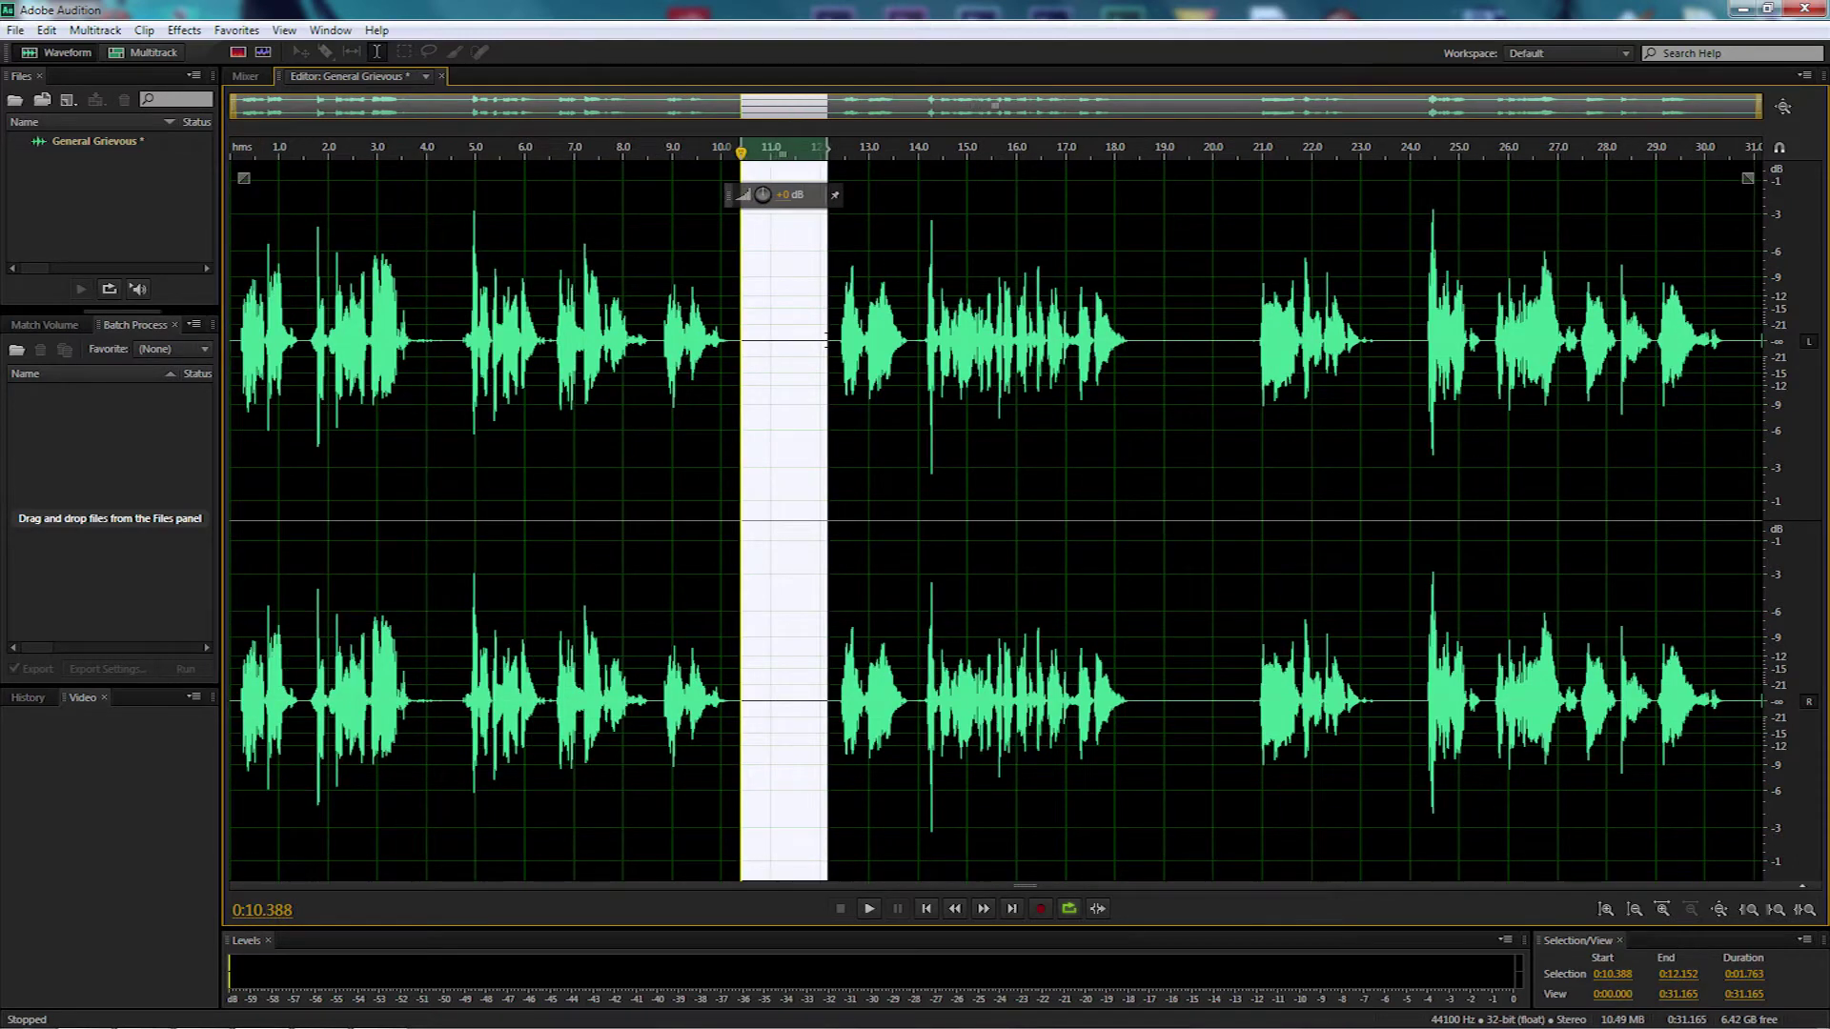
key(Delete)
drag(1101, 340, 1217, 340)
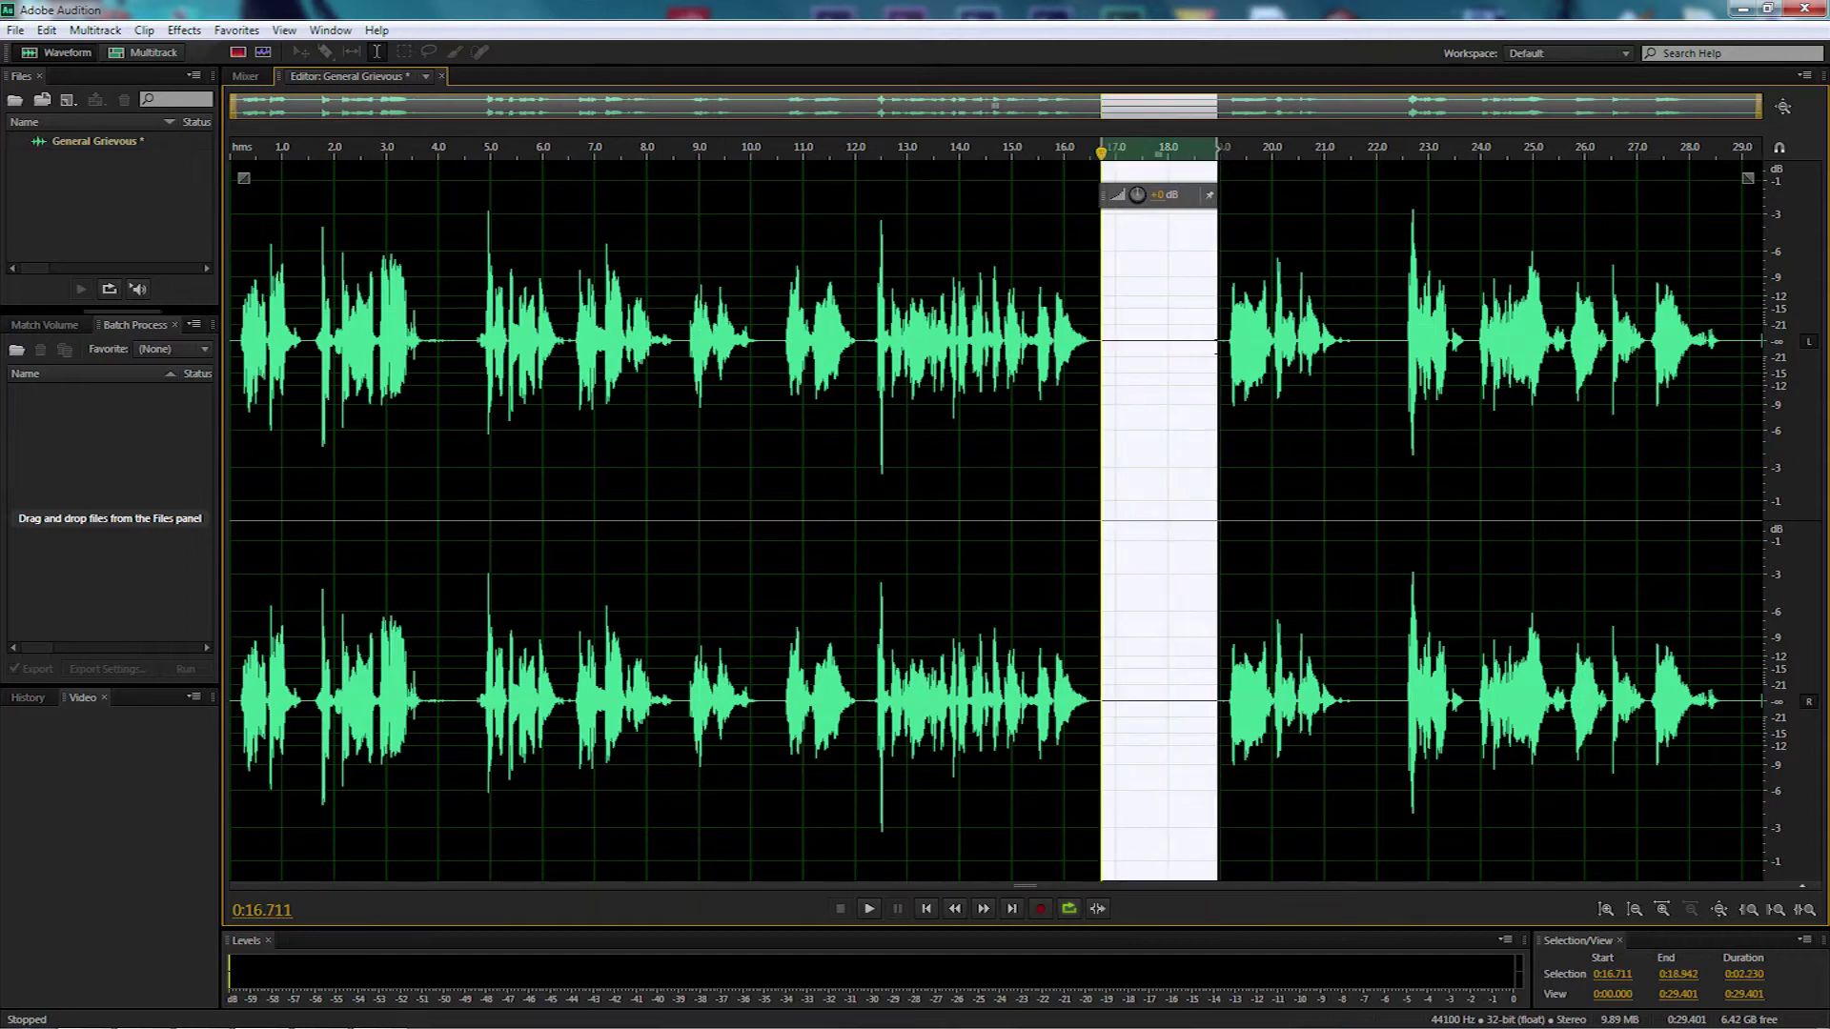
key(Delete)
drag(1730, 340, 1763, 340)
key(Delete)
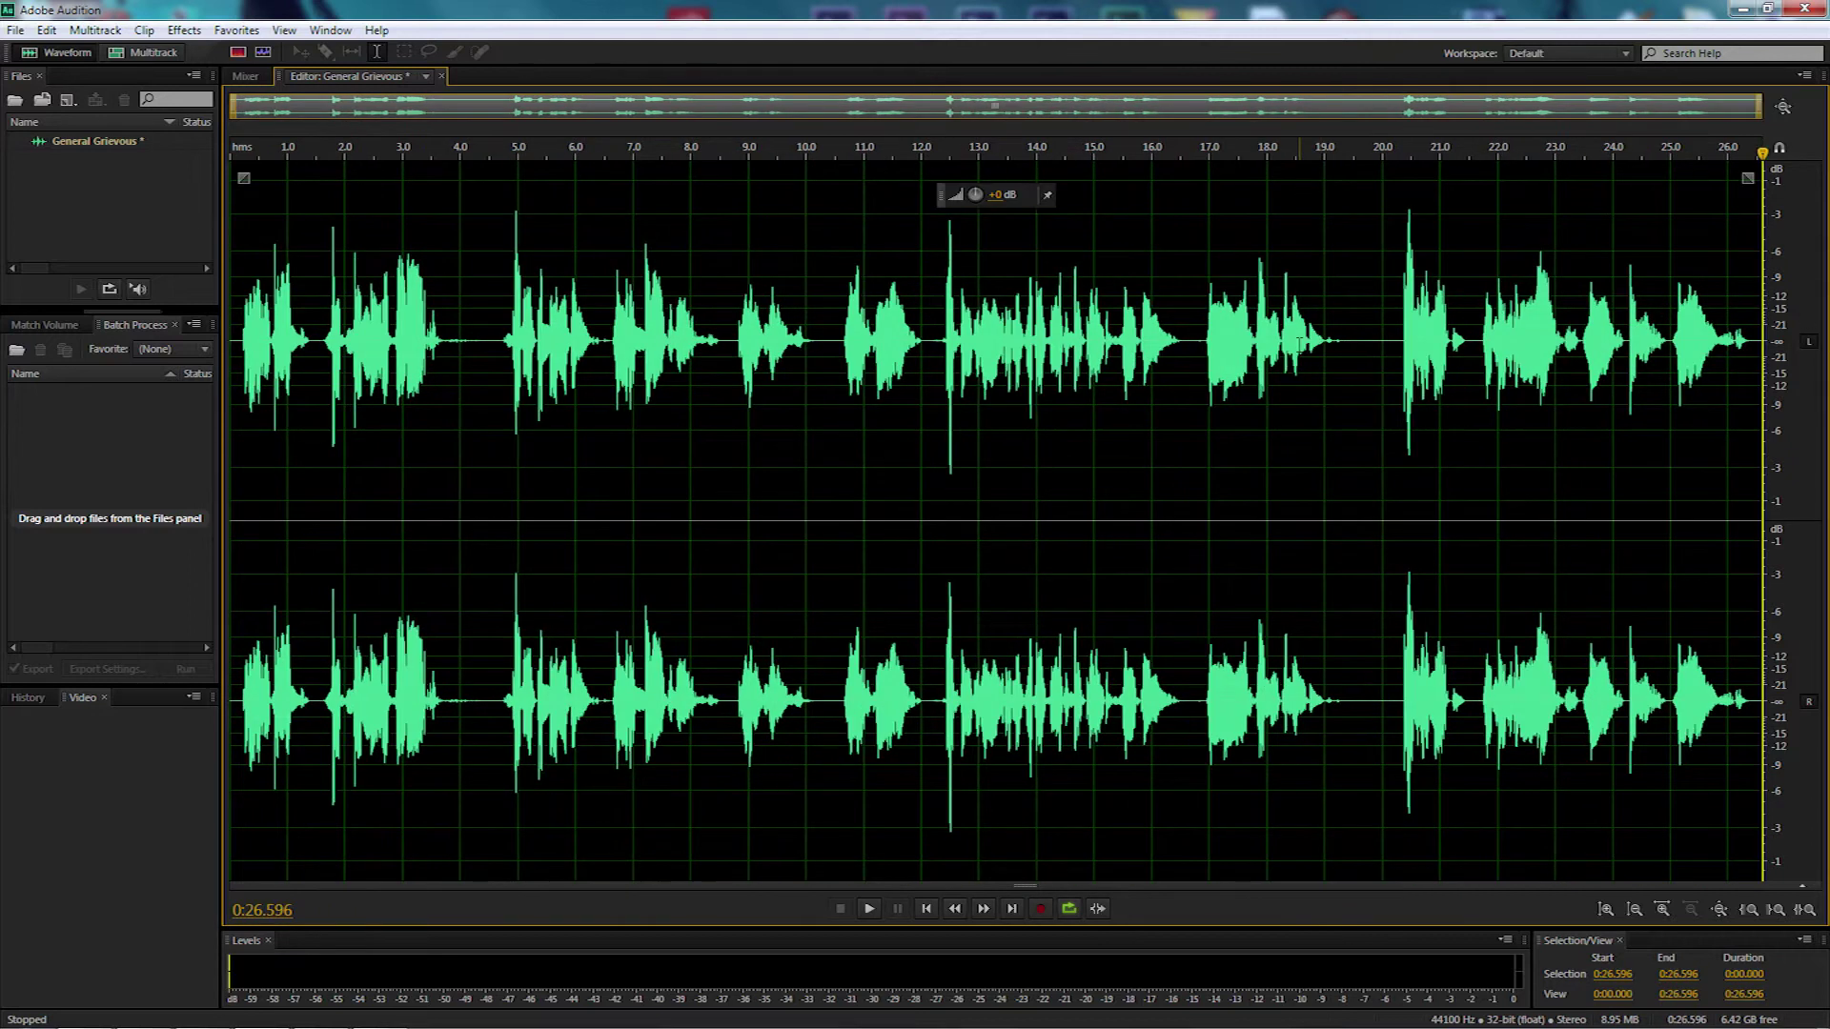
Shorten the remaining pauses near 19.4 seconds and between about 4.1 and 4.7 seconds.
key(ctrl+a)
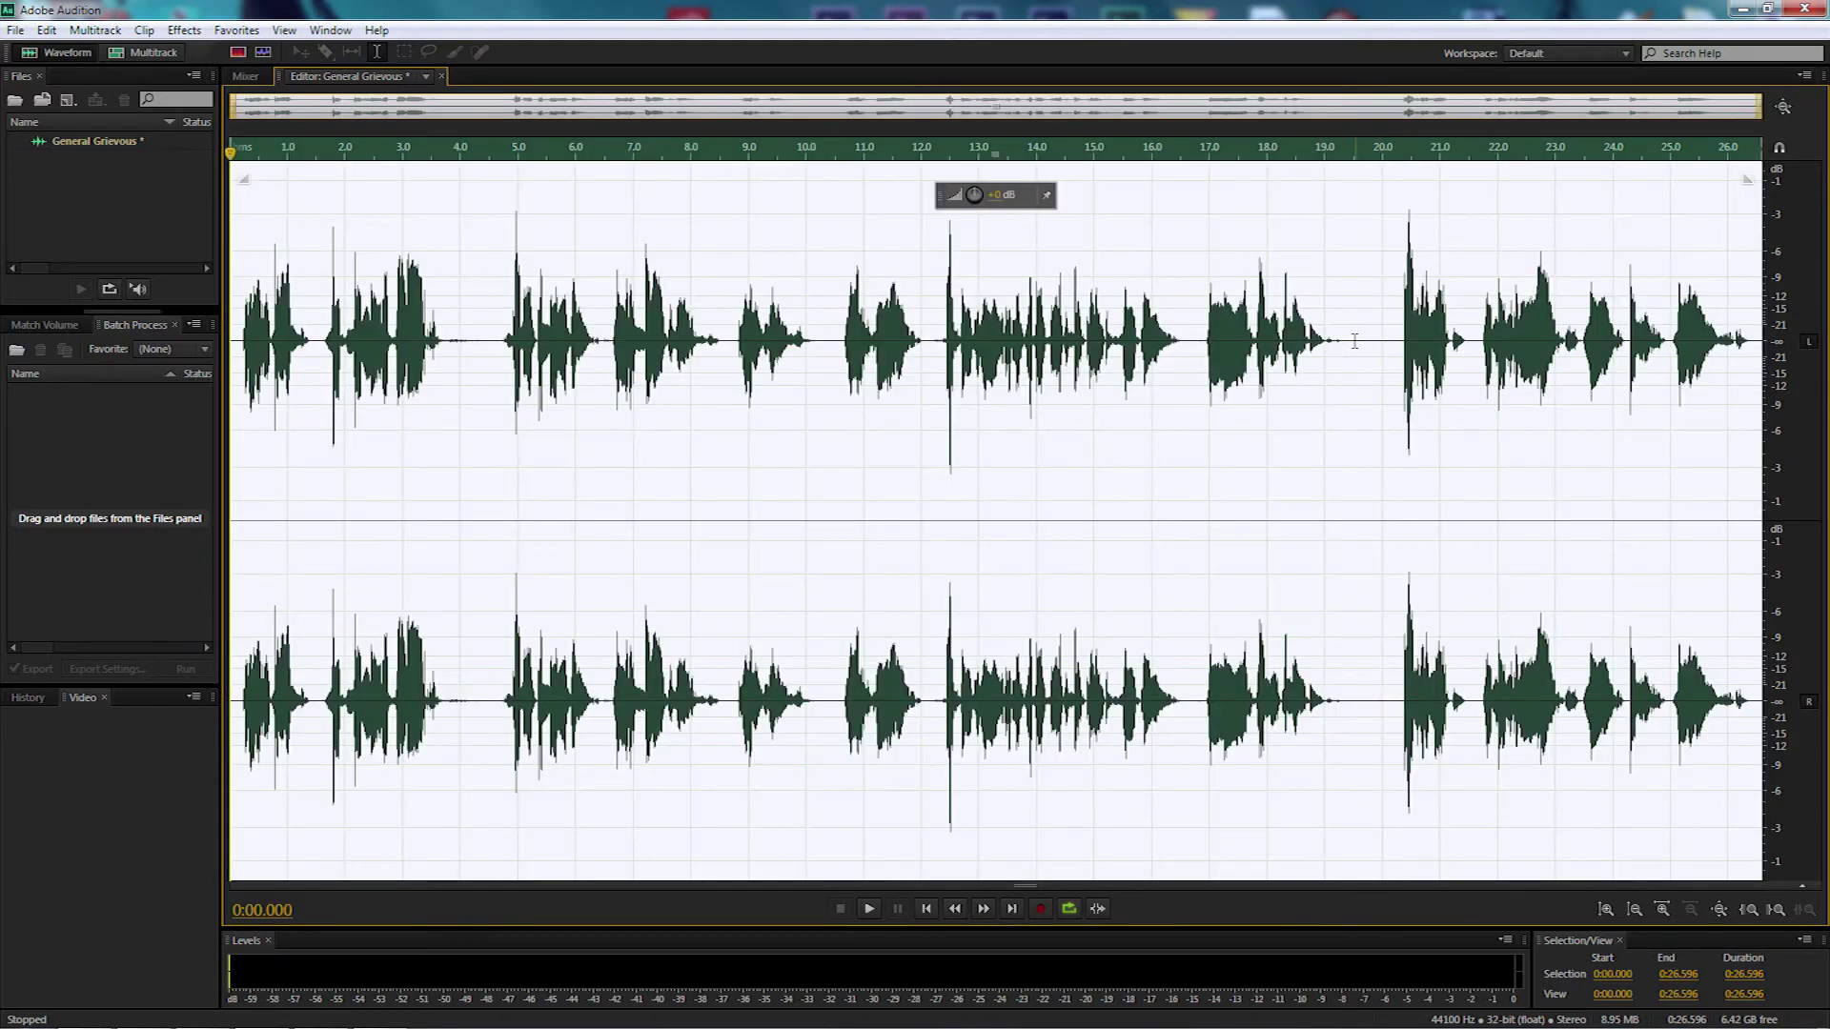
click(1356, 347)
drag(1349, 340, 1387, 341)
key(Delete)
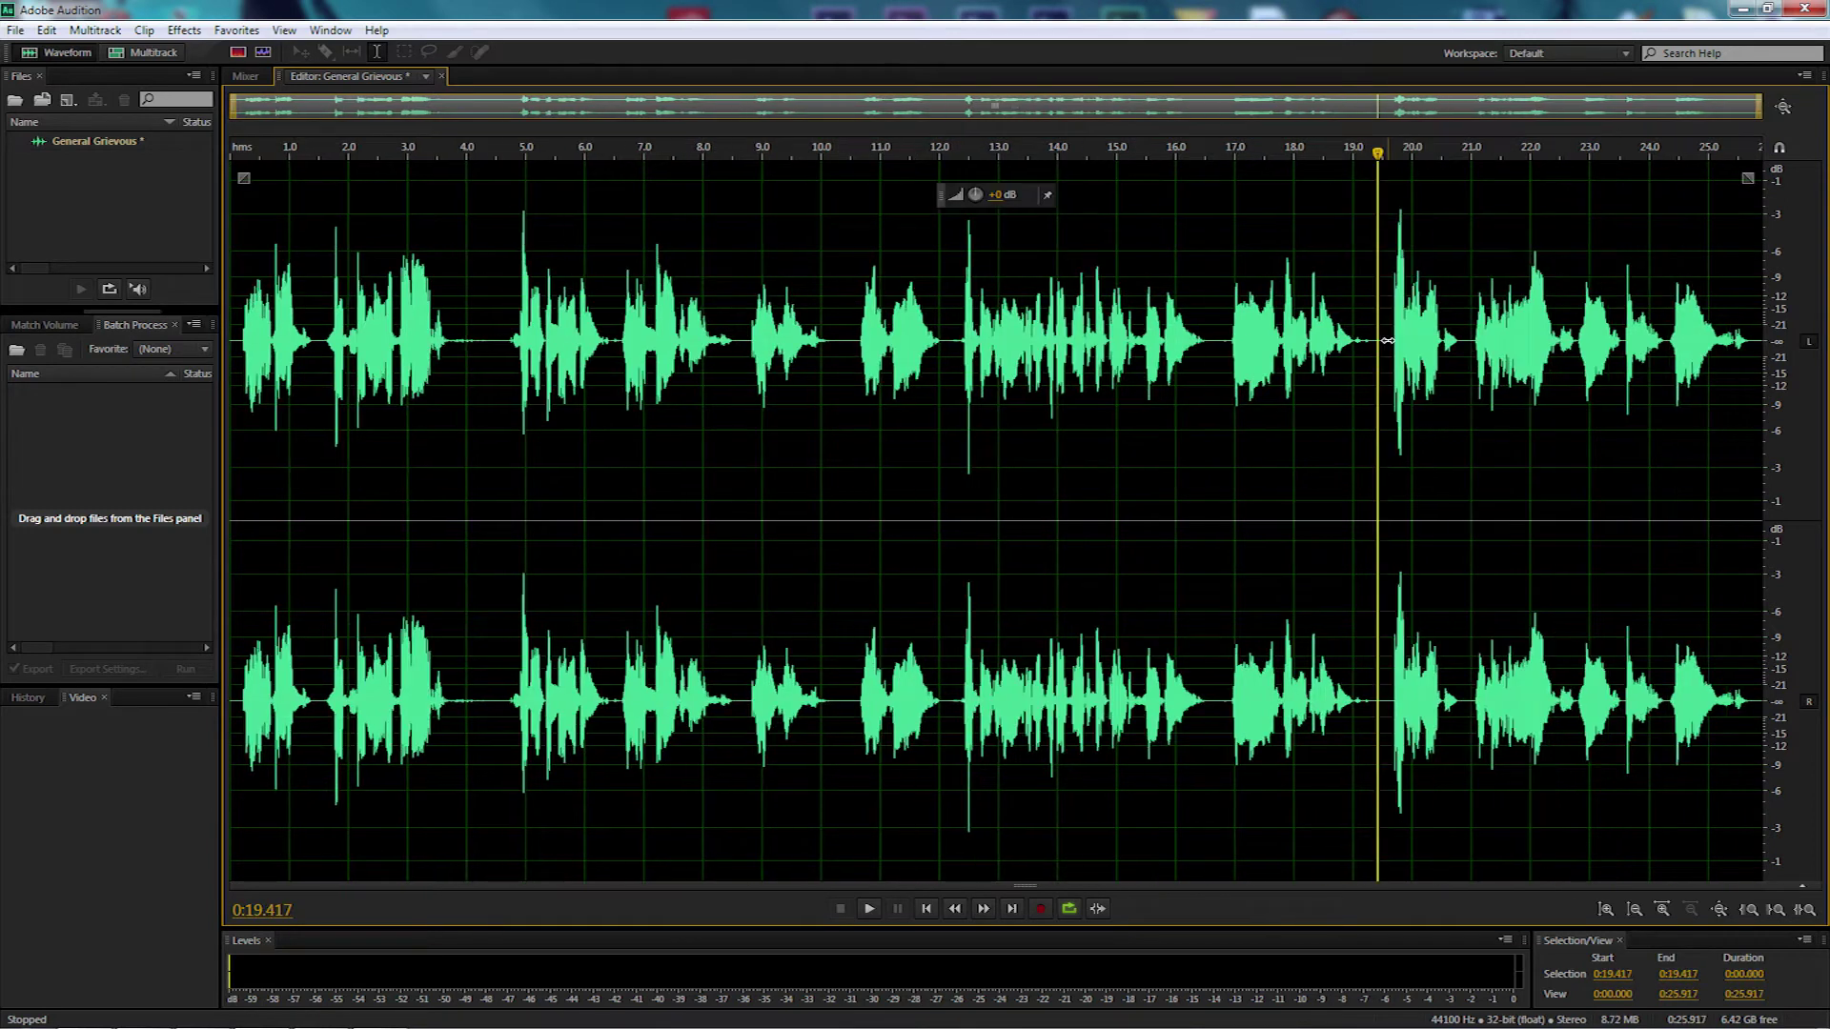
key(Home)
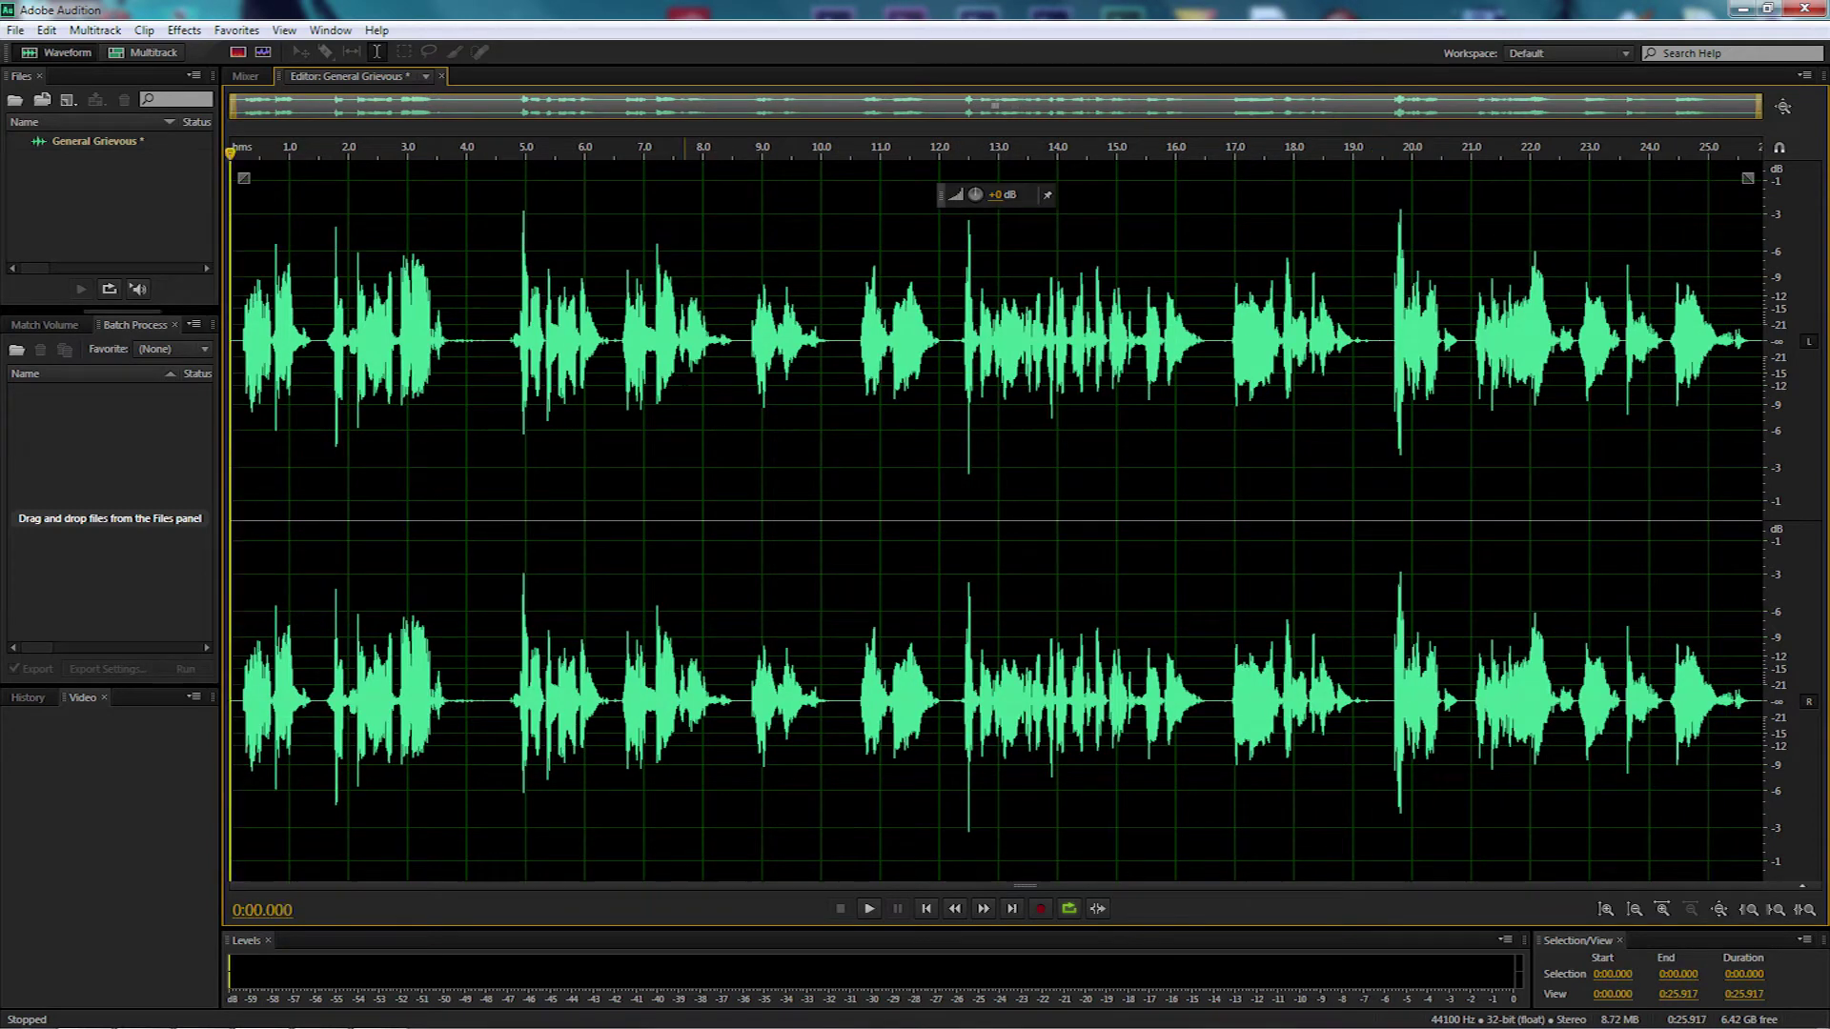
drag(456, 346, 474, 346)
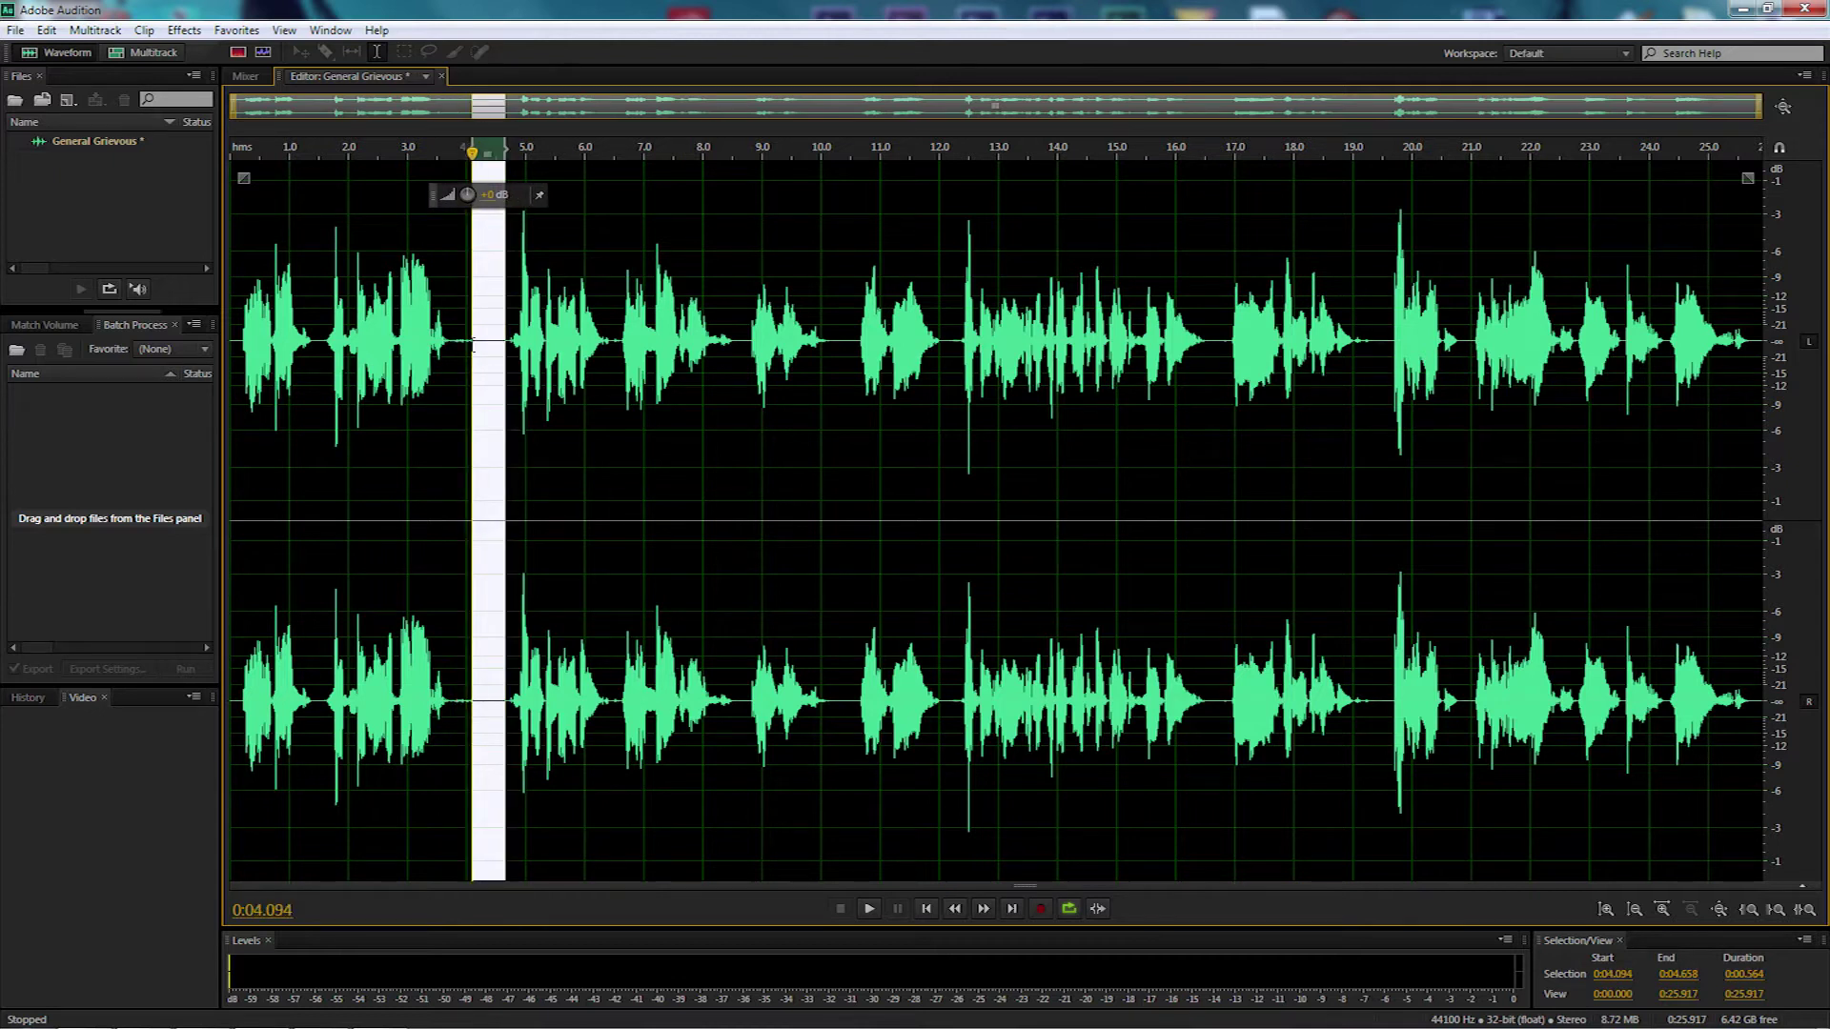
key(Delete)
Play the trimmed recording from the beginning.
key(Home)
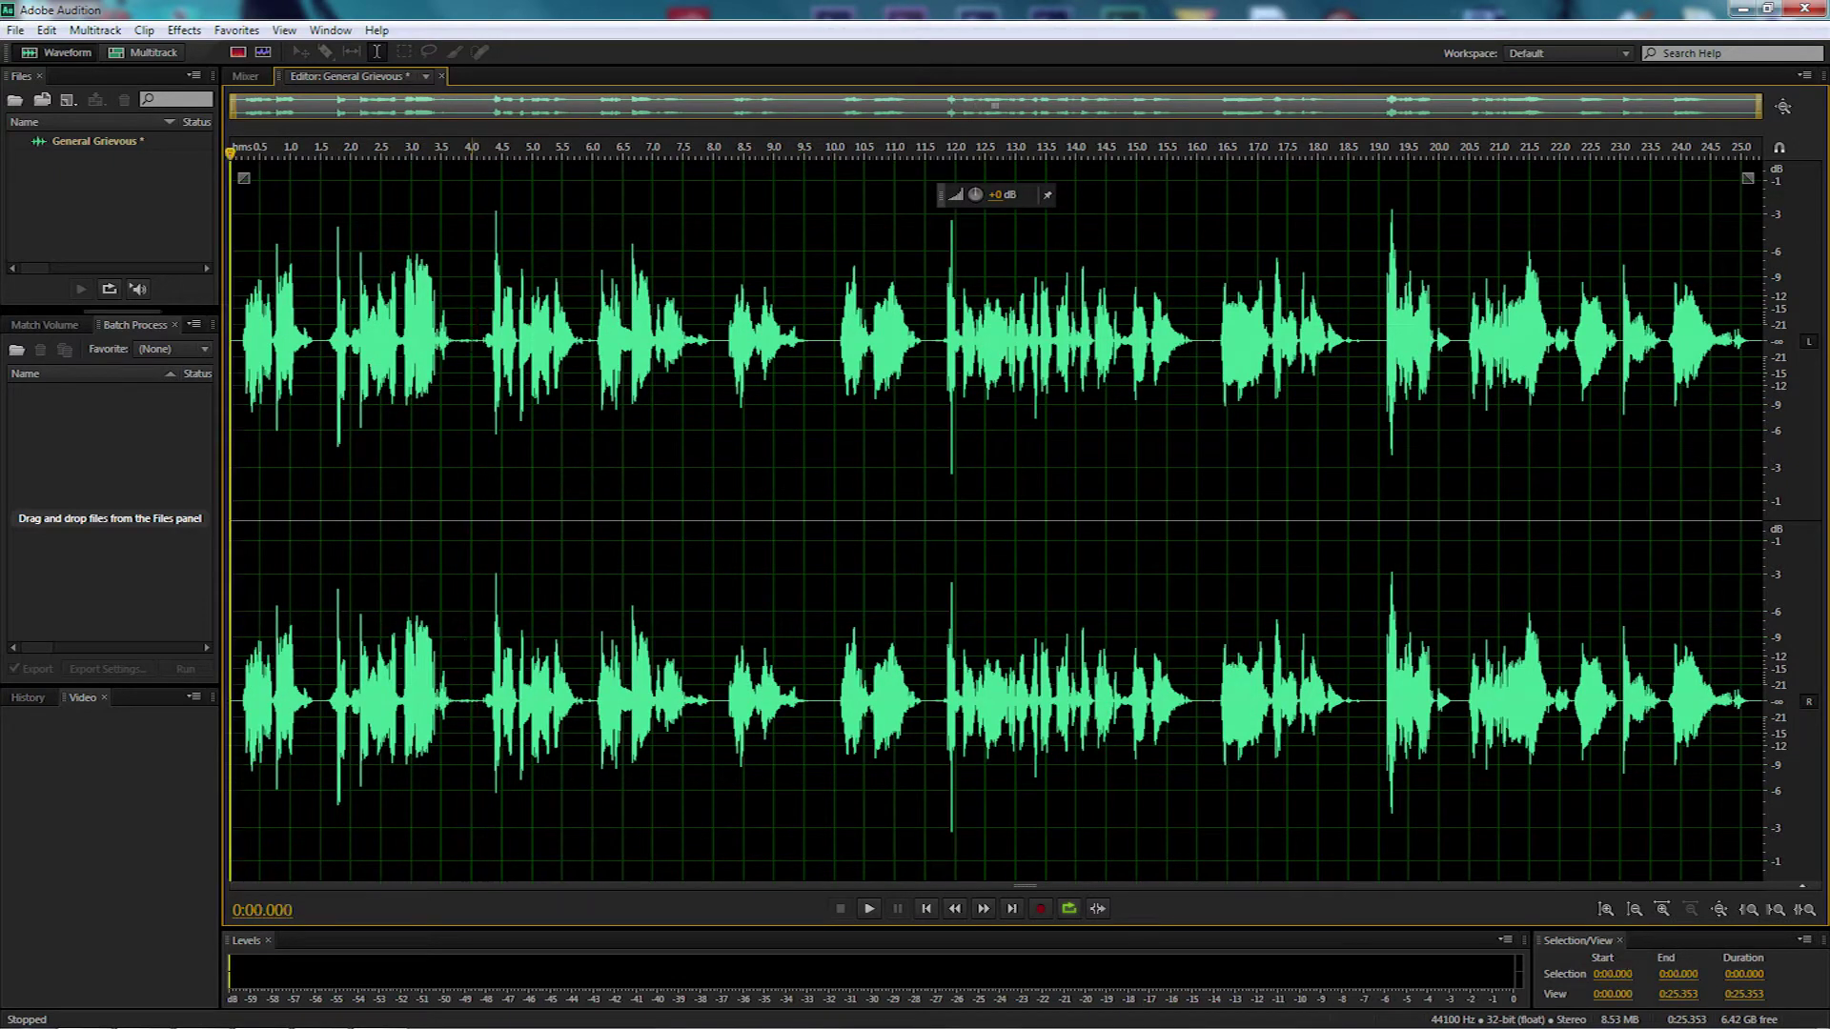
key(space)
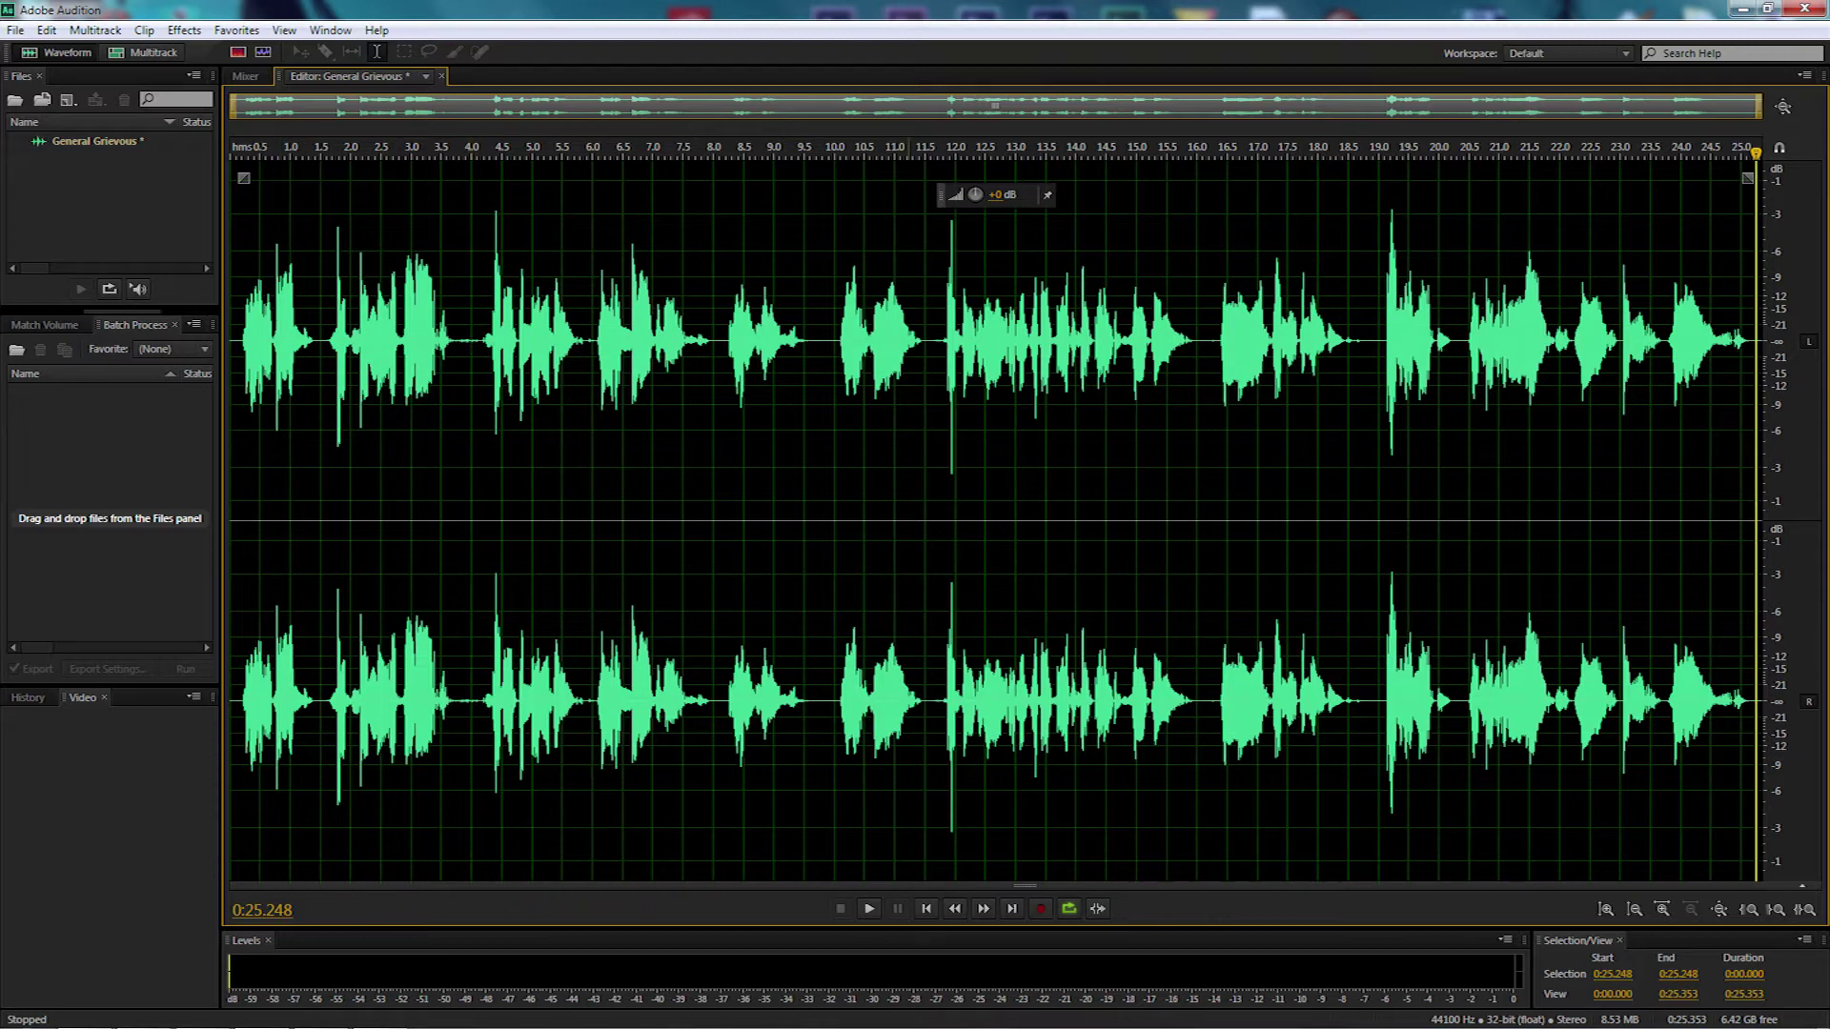
Amplify the whole recording slightly and clear the selection.
drag(1010, 195, 1005, 197)
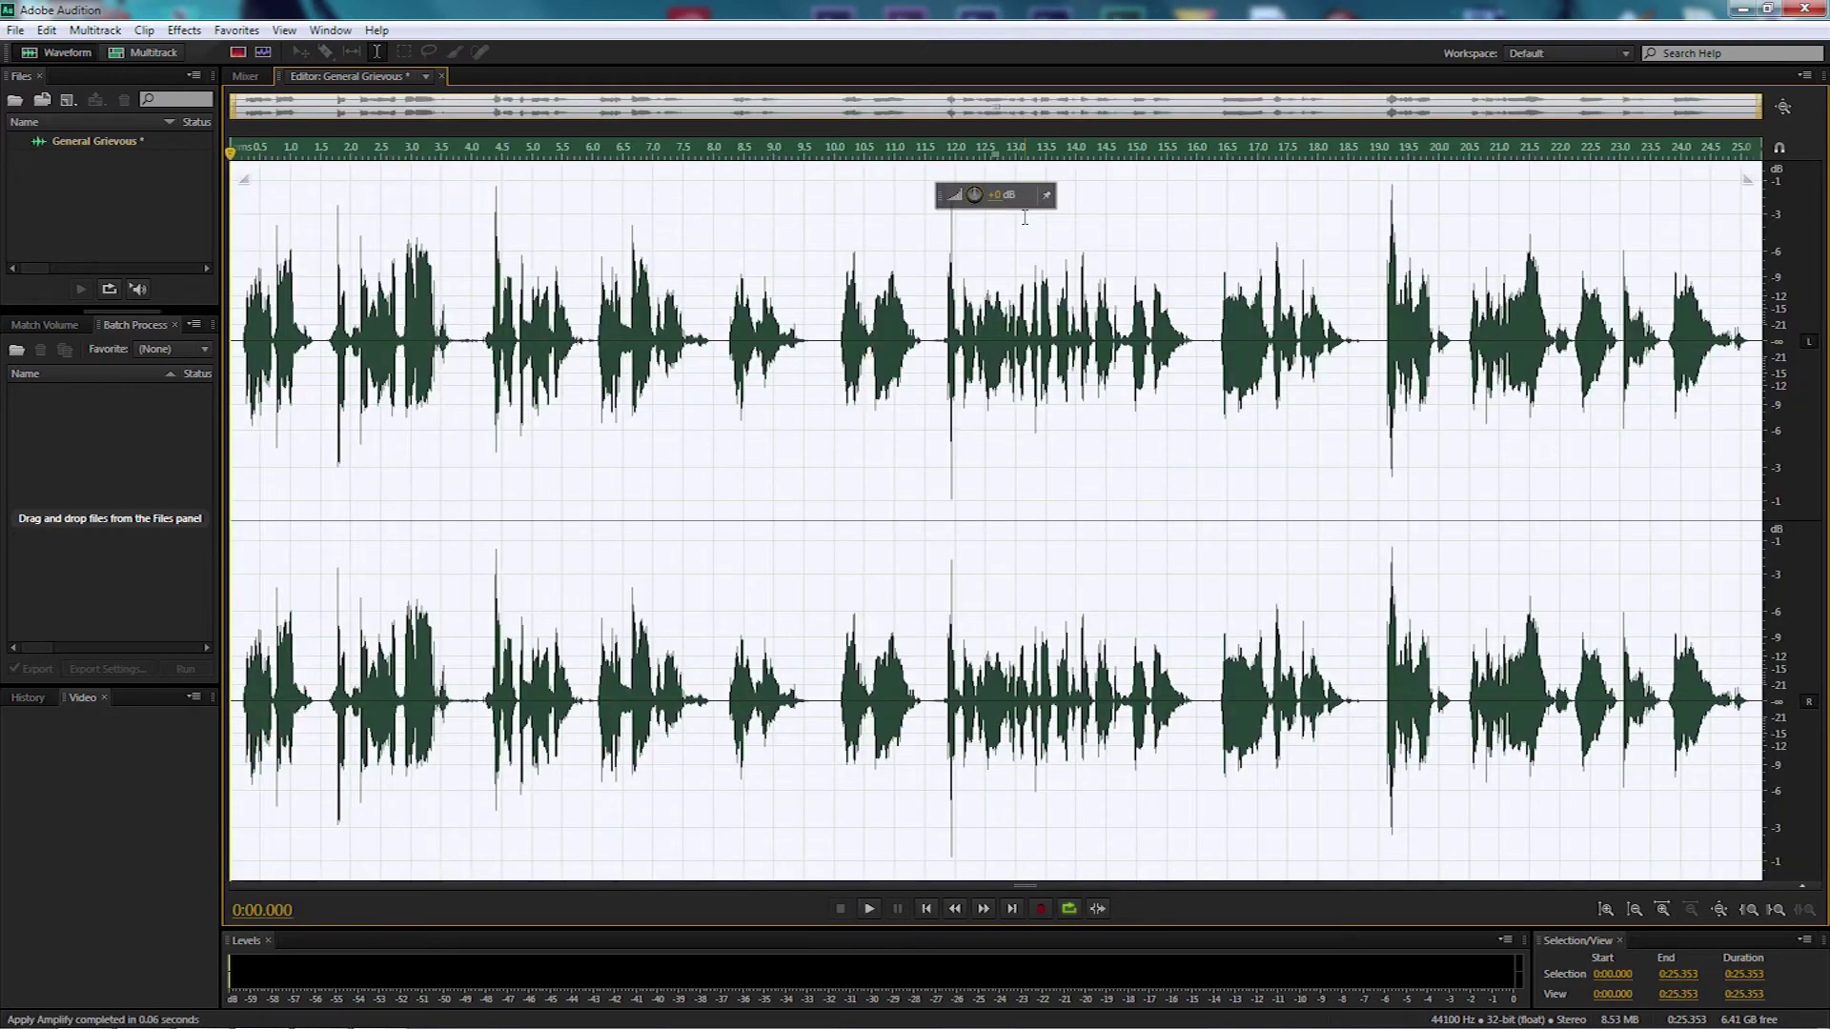
click(799, 183)
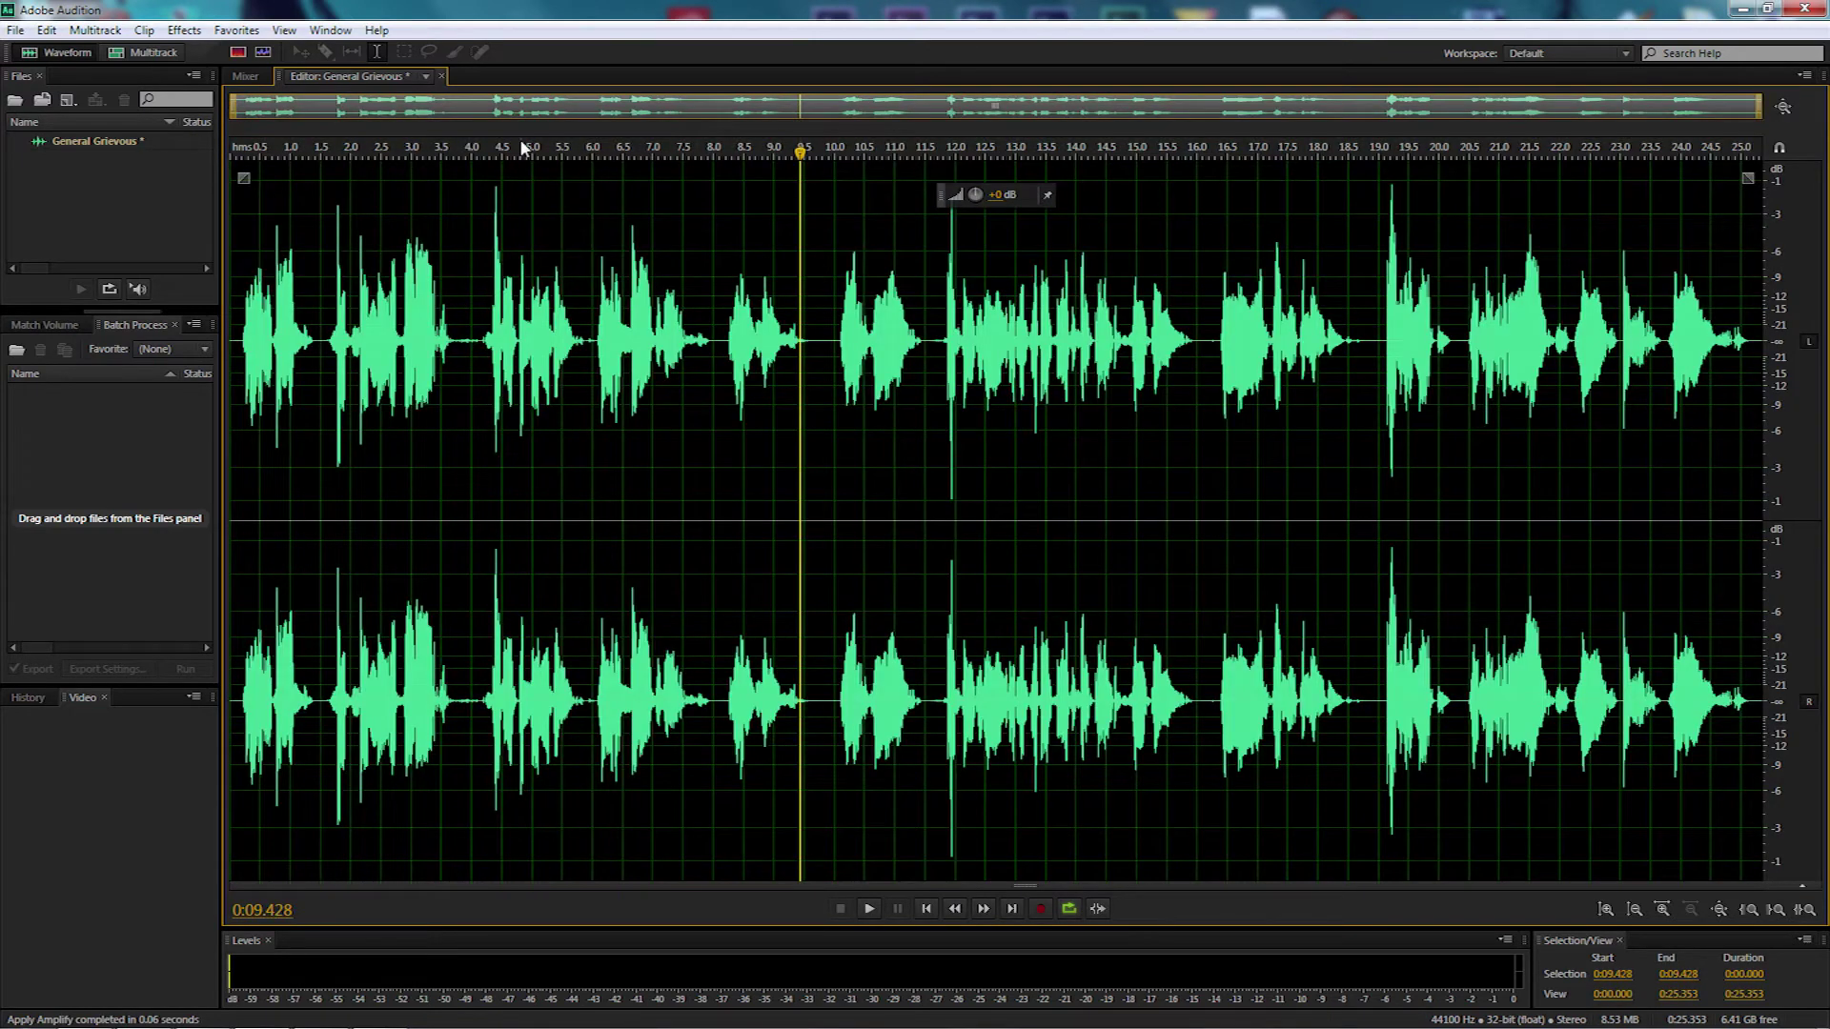
Open the Phaser effect for the recording and load the Crystalline Enmity preset.
click(185, 31)
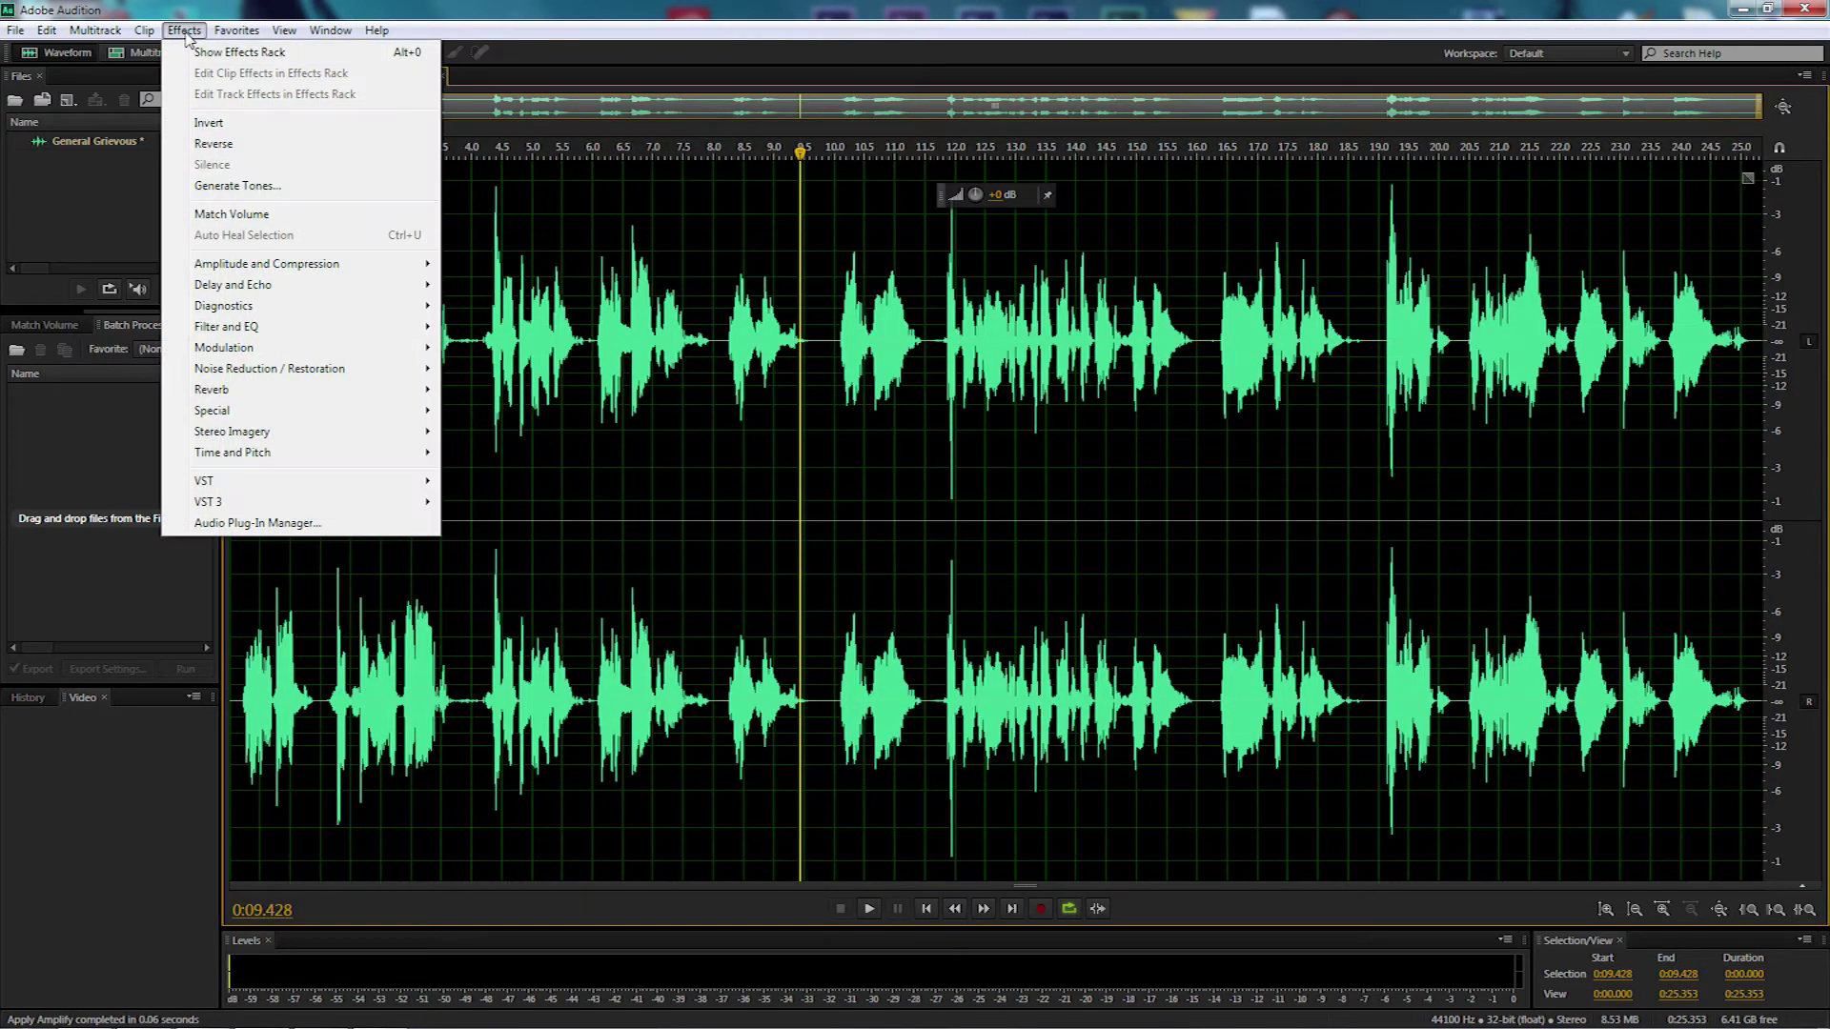
mouse_move(381, 353)
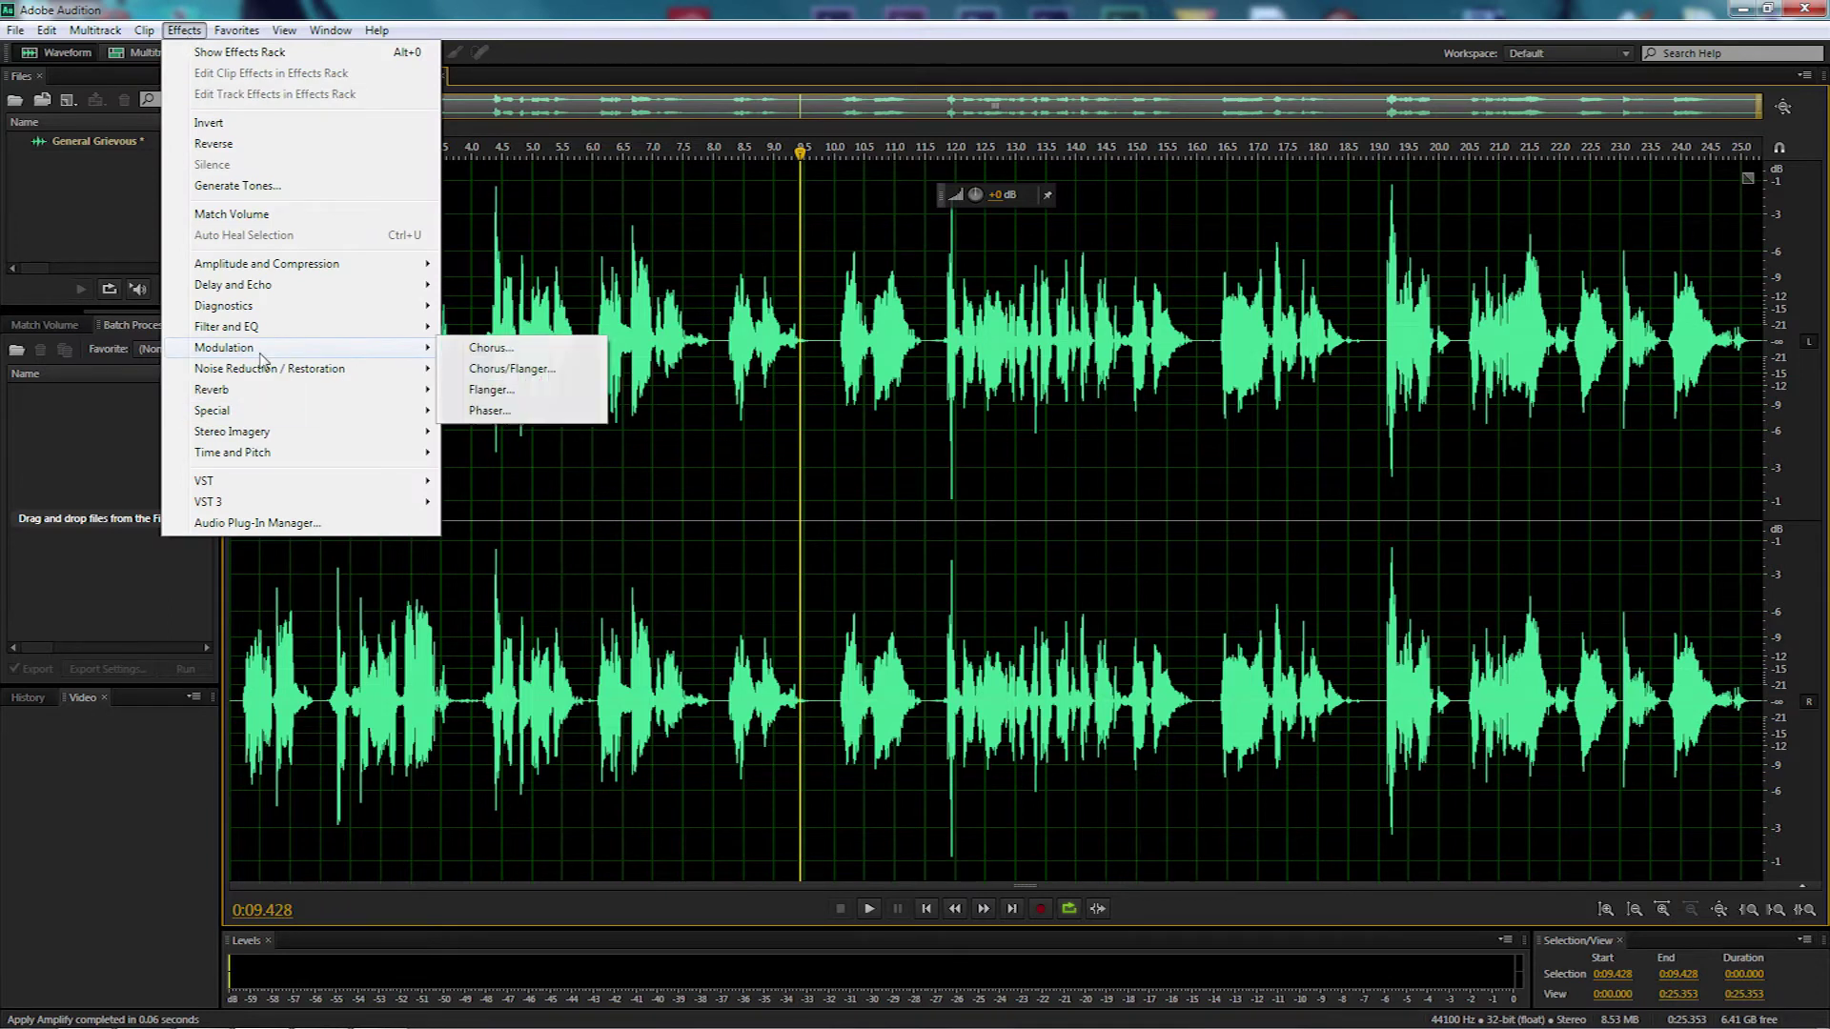
click(486, 410)
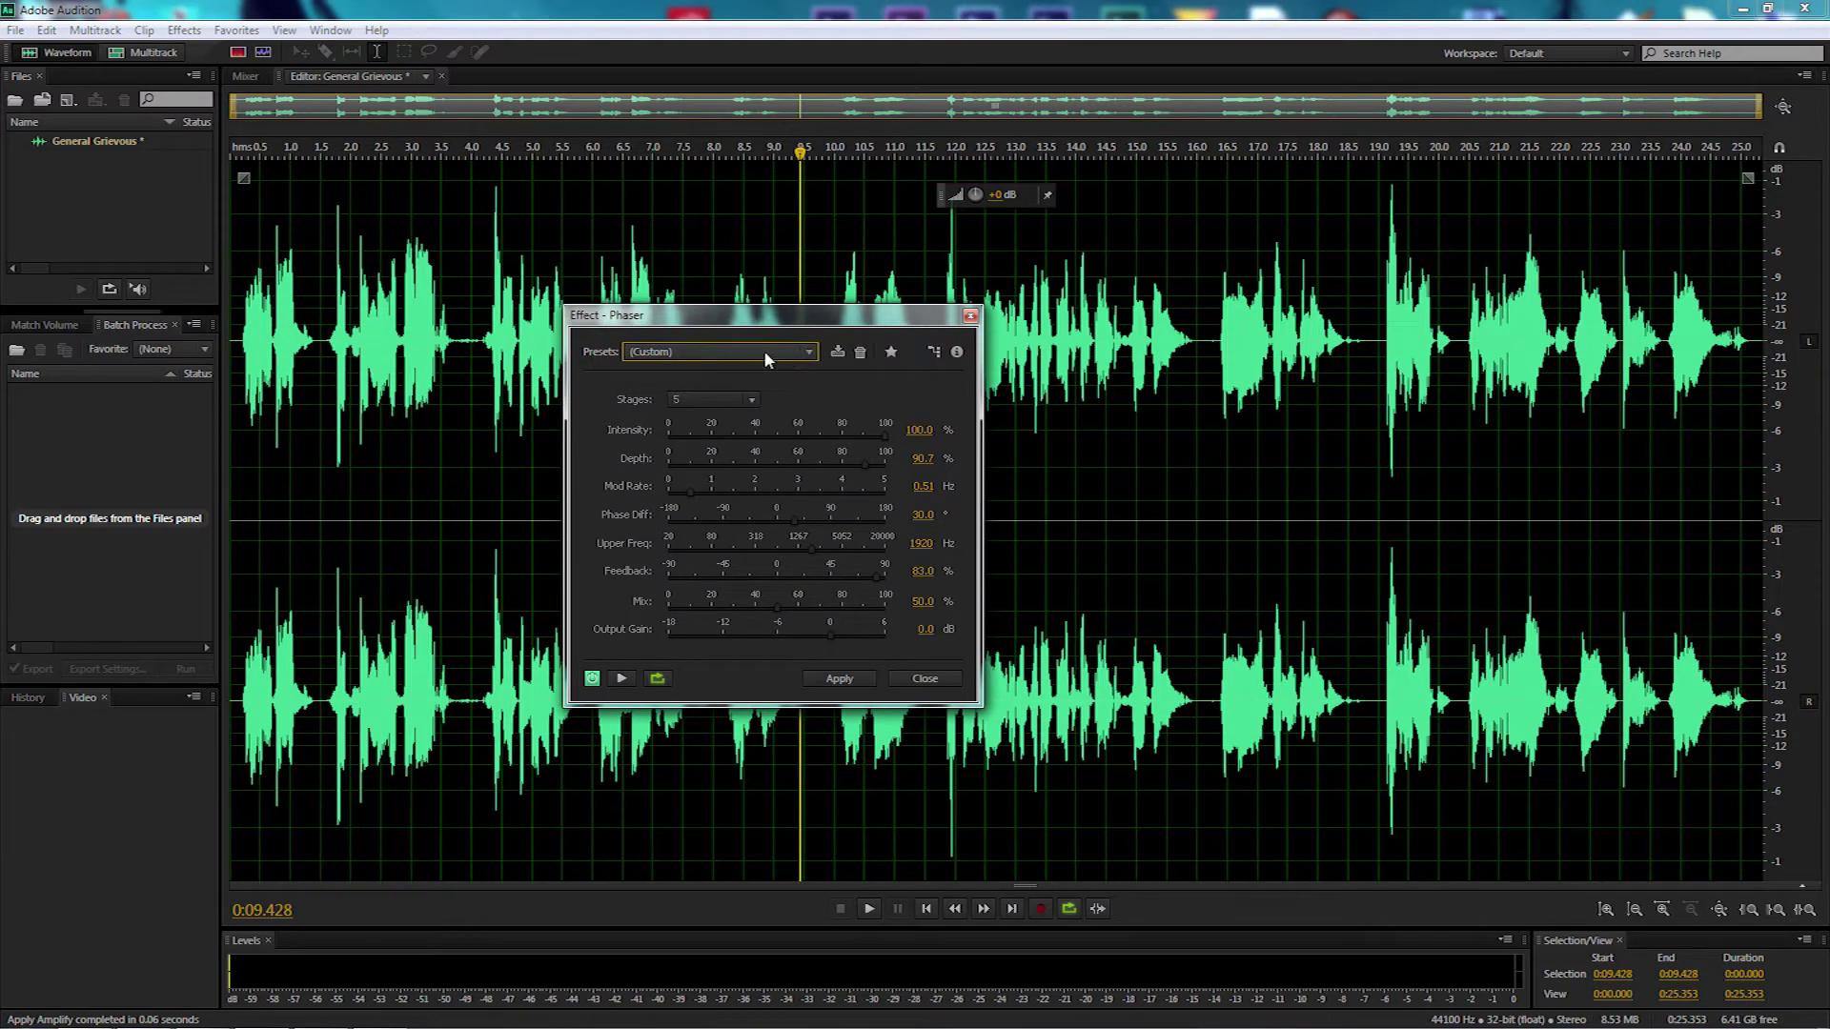
click(811, 353)
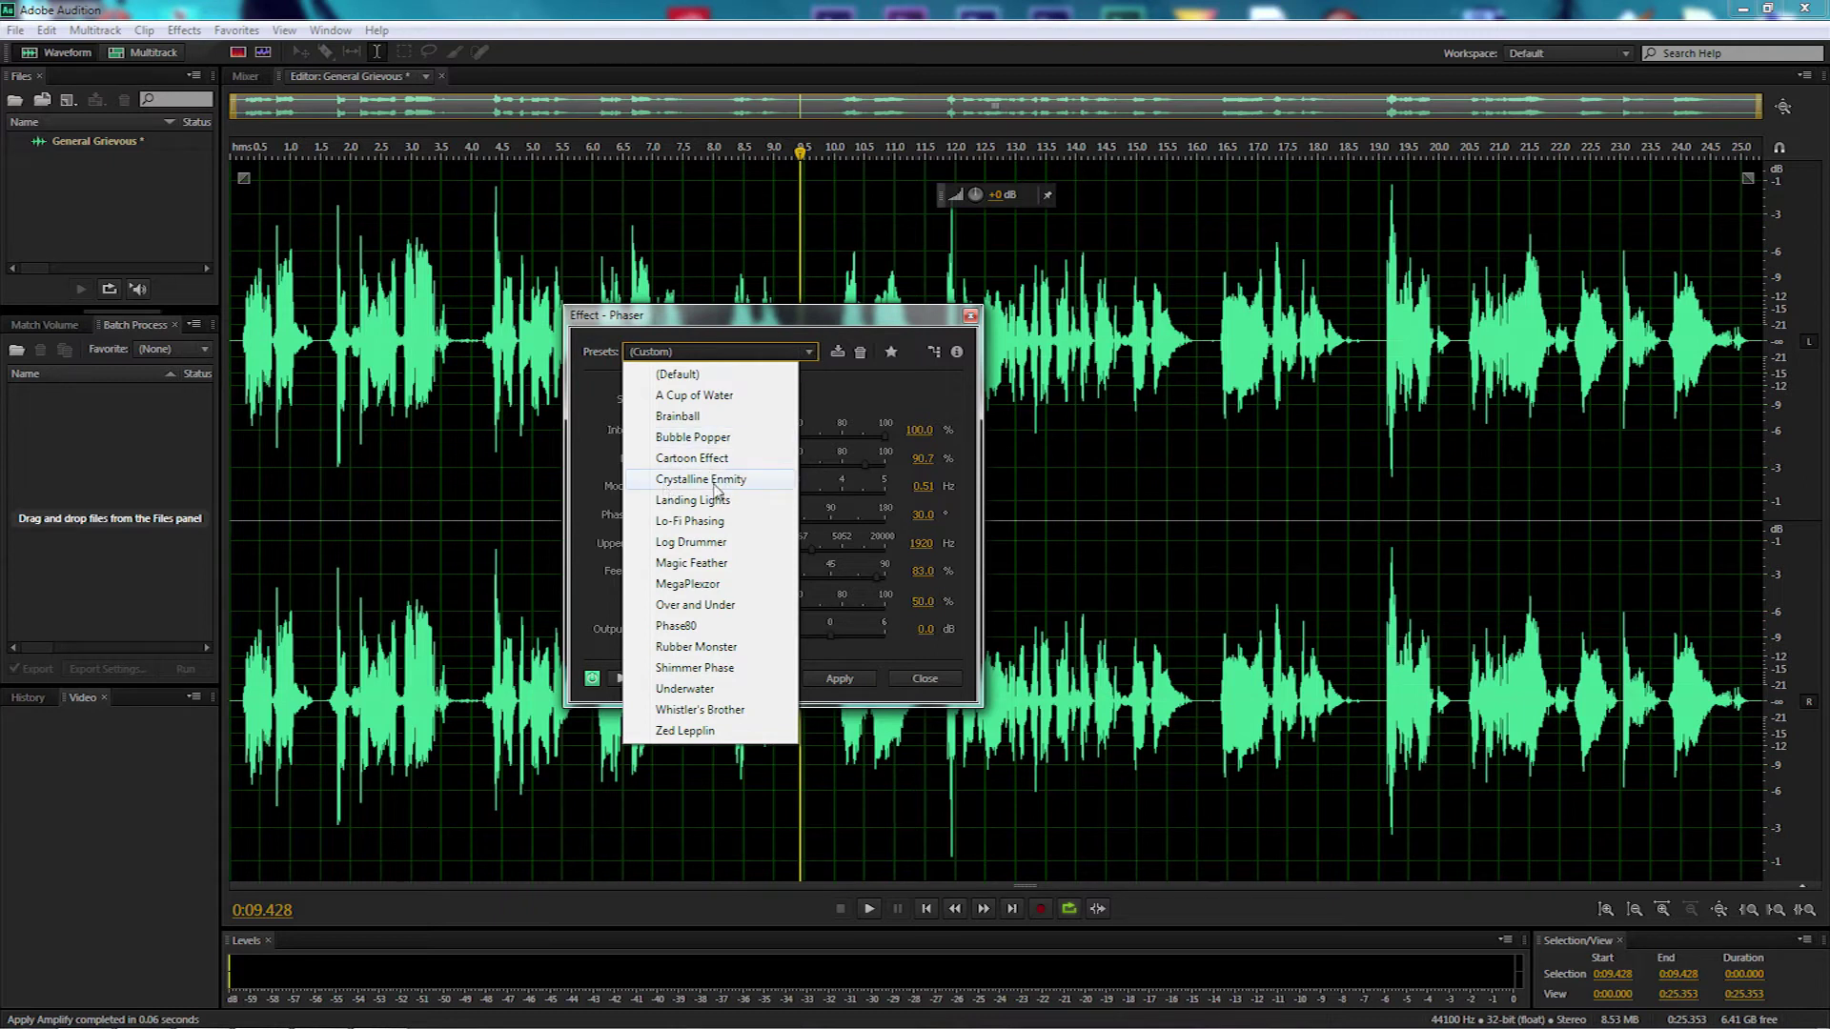
click(716, 487)
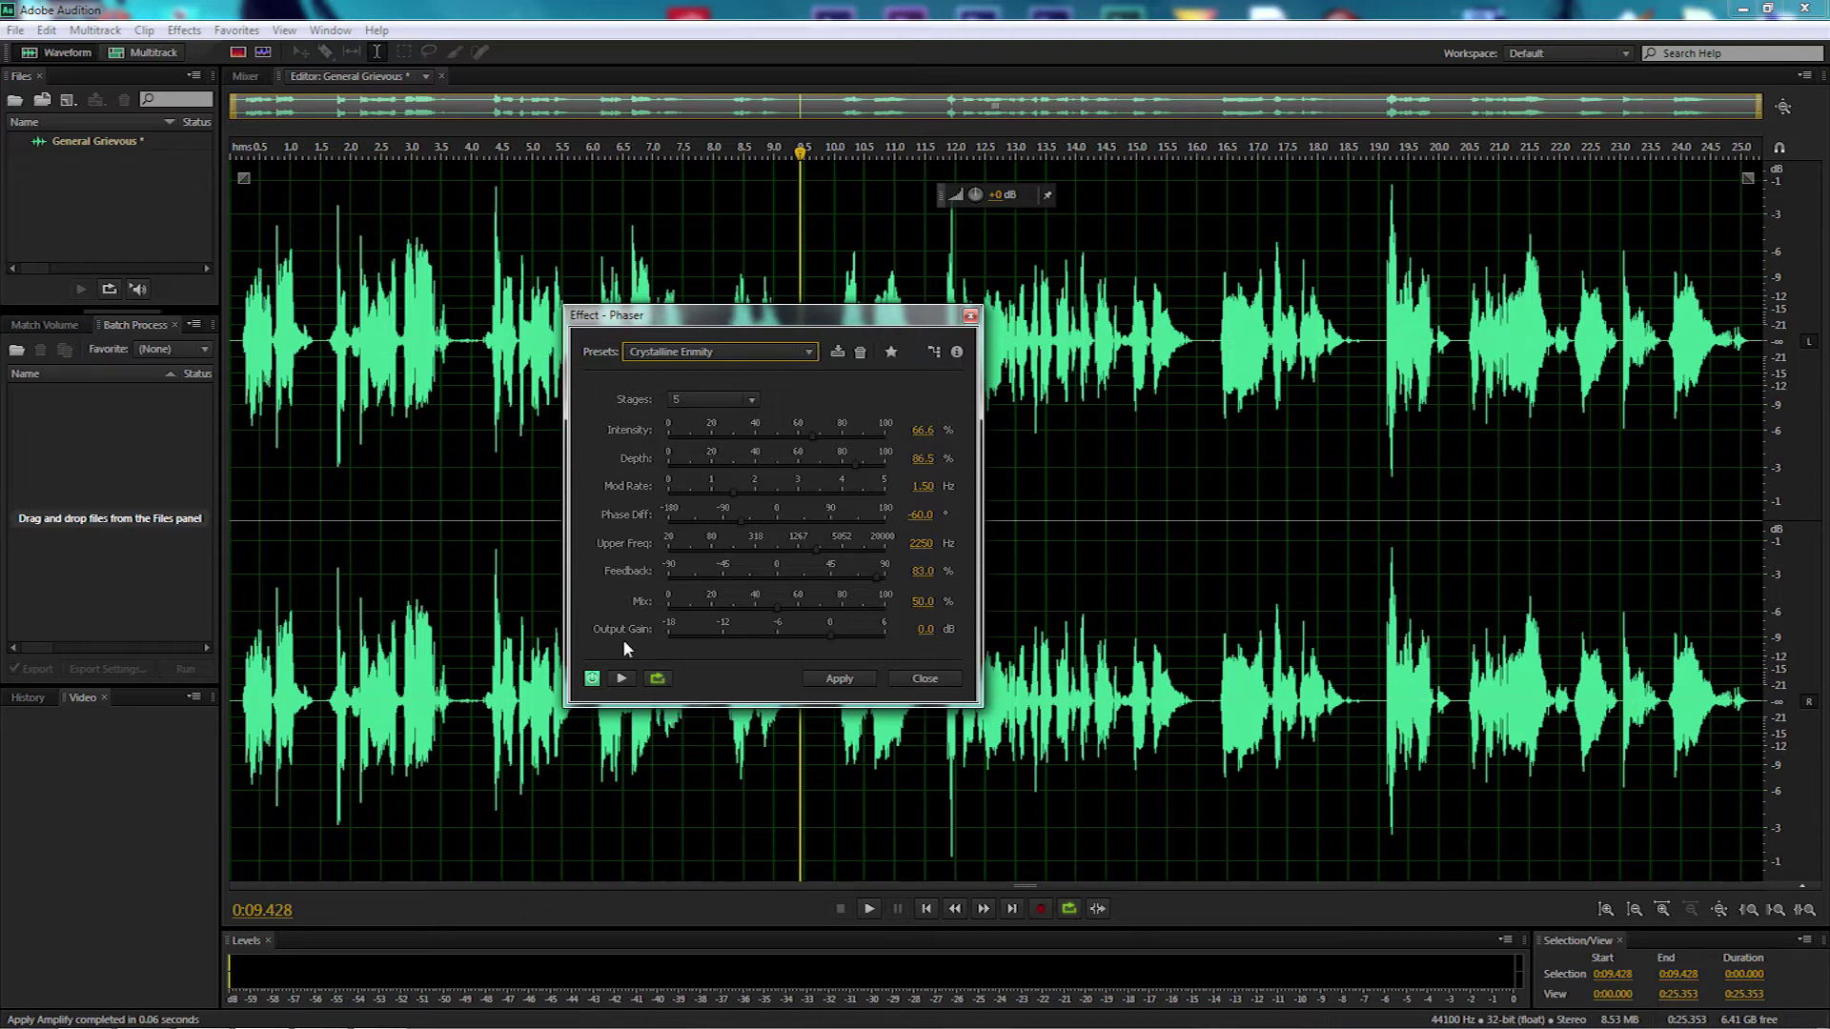
Preview the phaser from the start of the recording, trying an output gain of 5.4 dB before lowering it to 0.1 dB.
drag(801, 152, 206, 168)
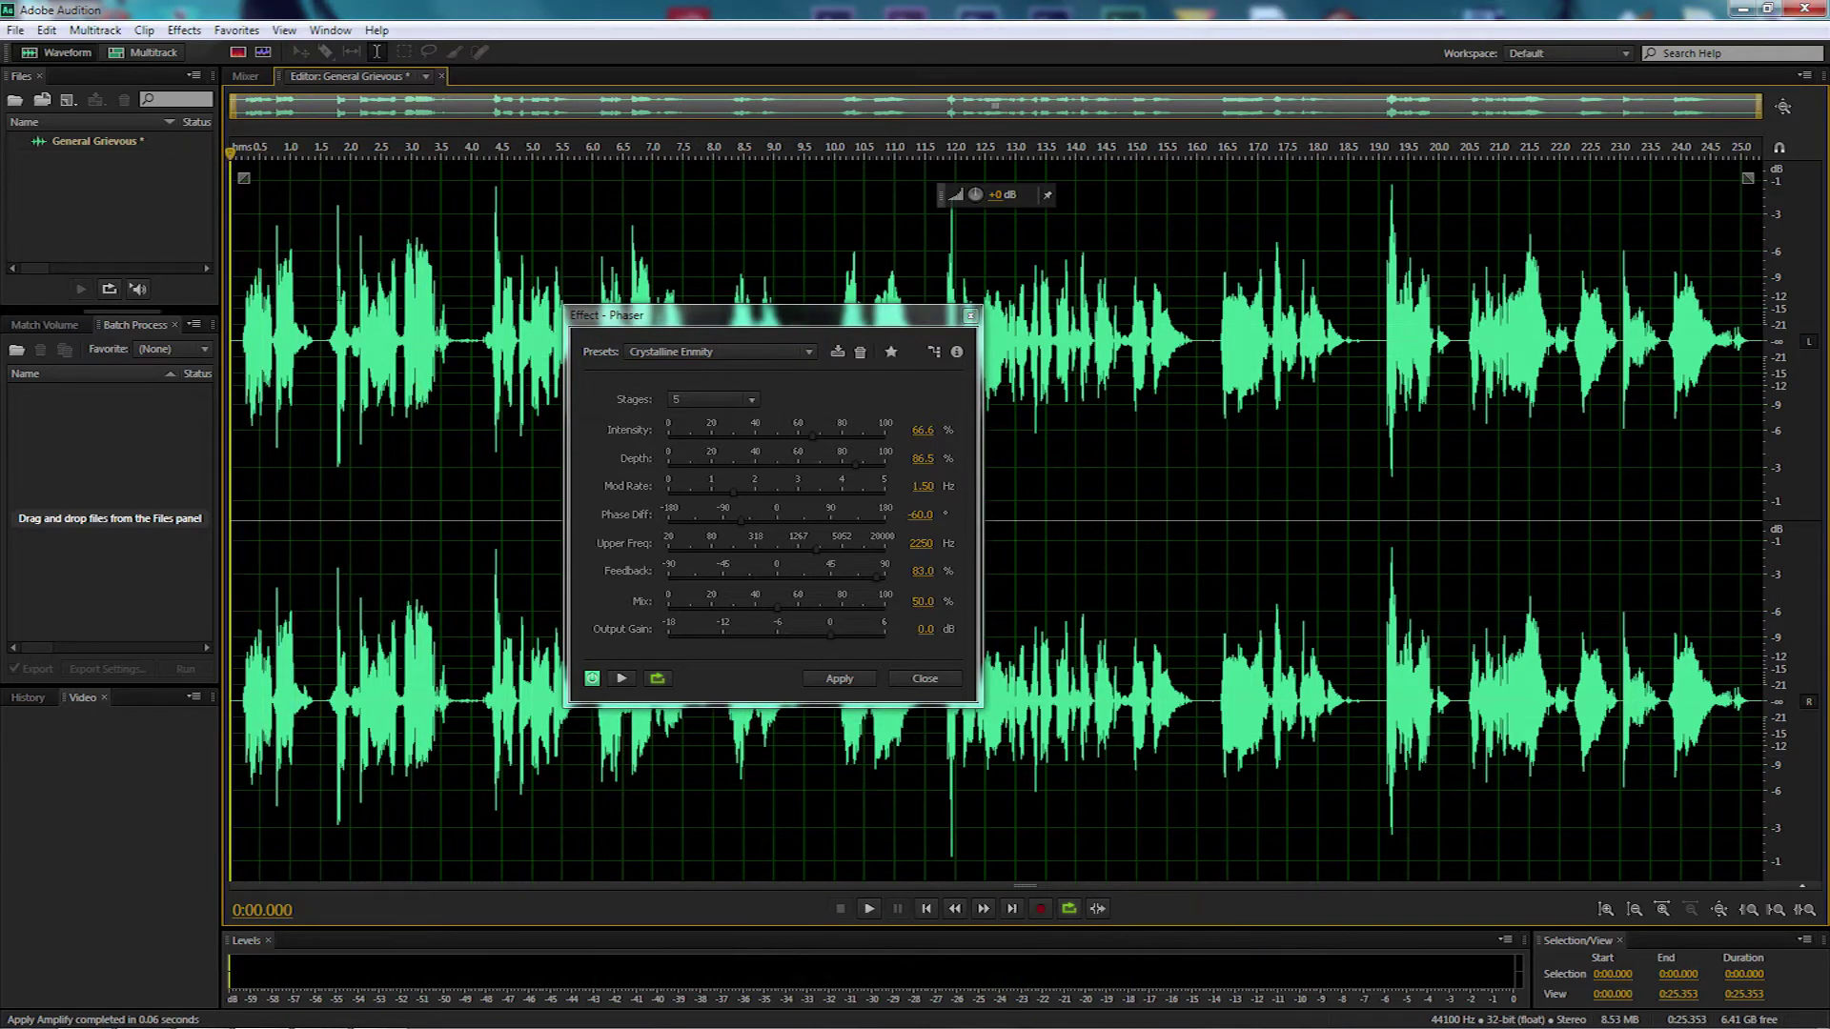
click(620, 680)
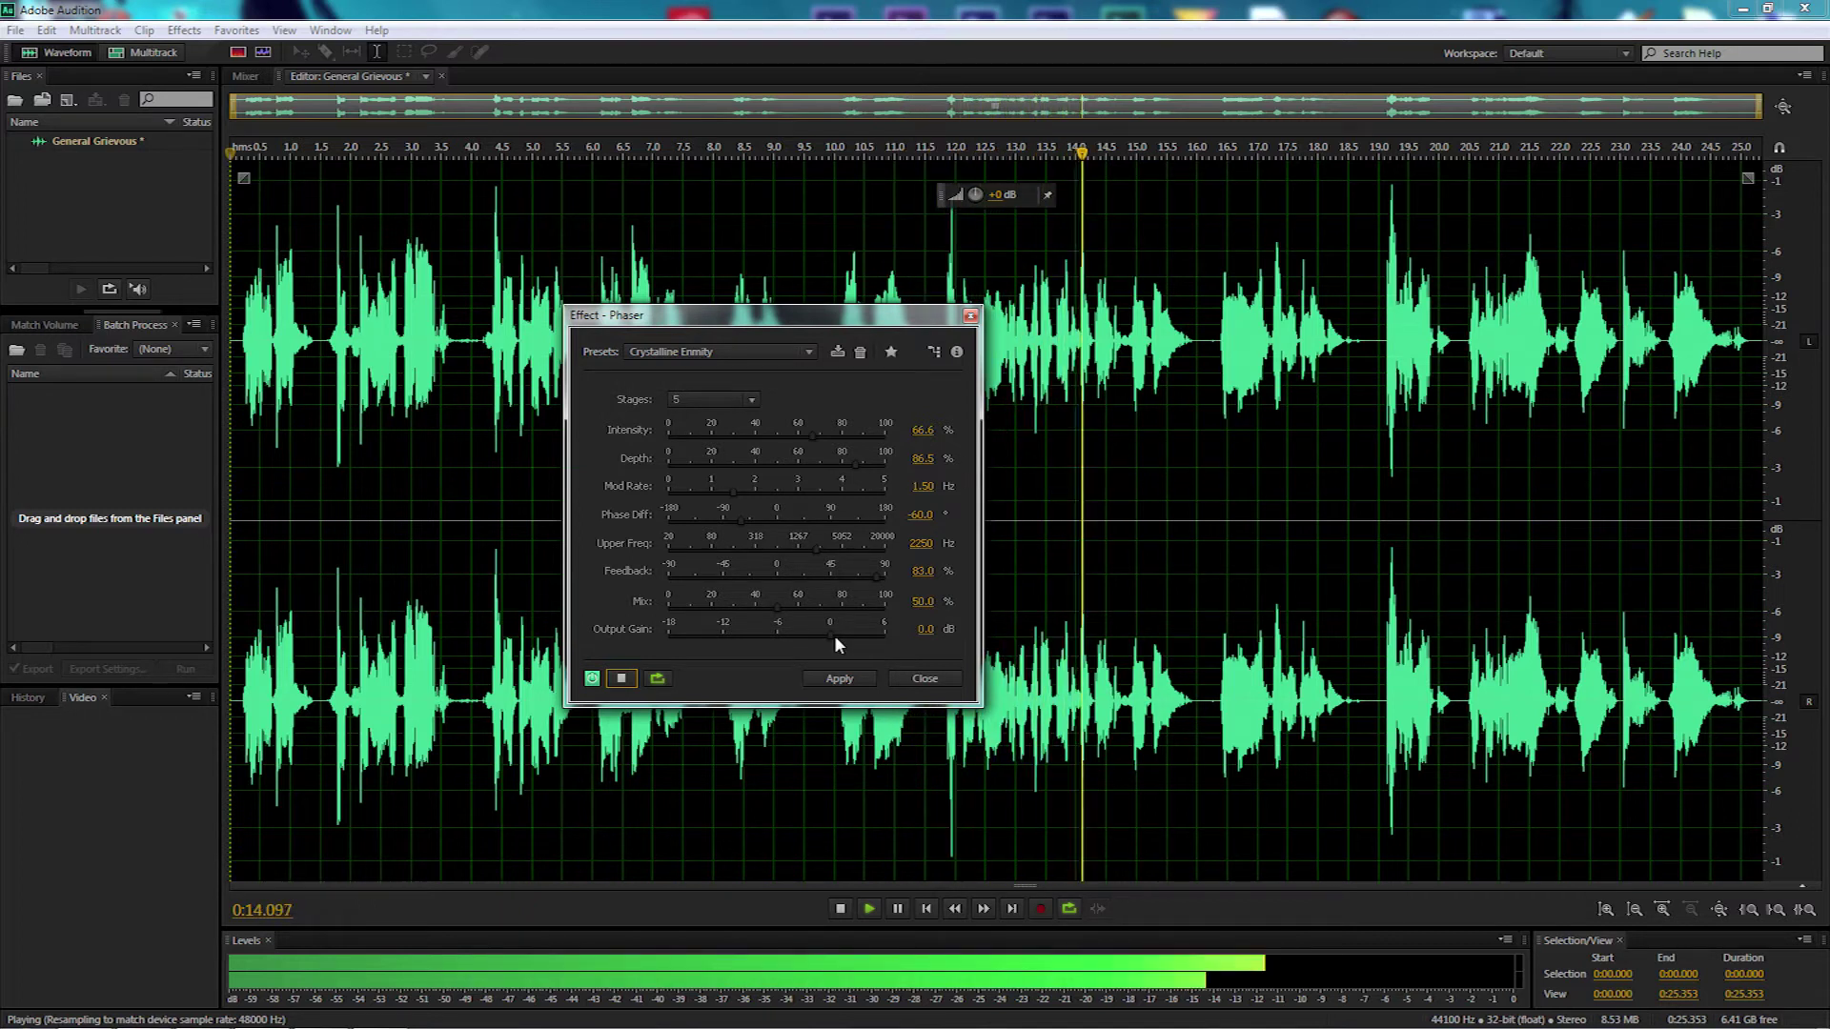
drag(829, 635, 880, 637)
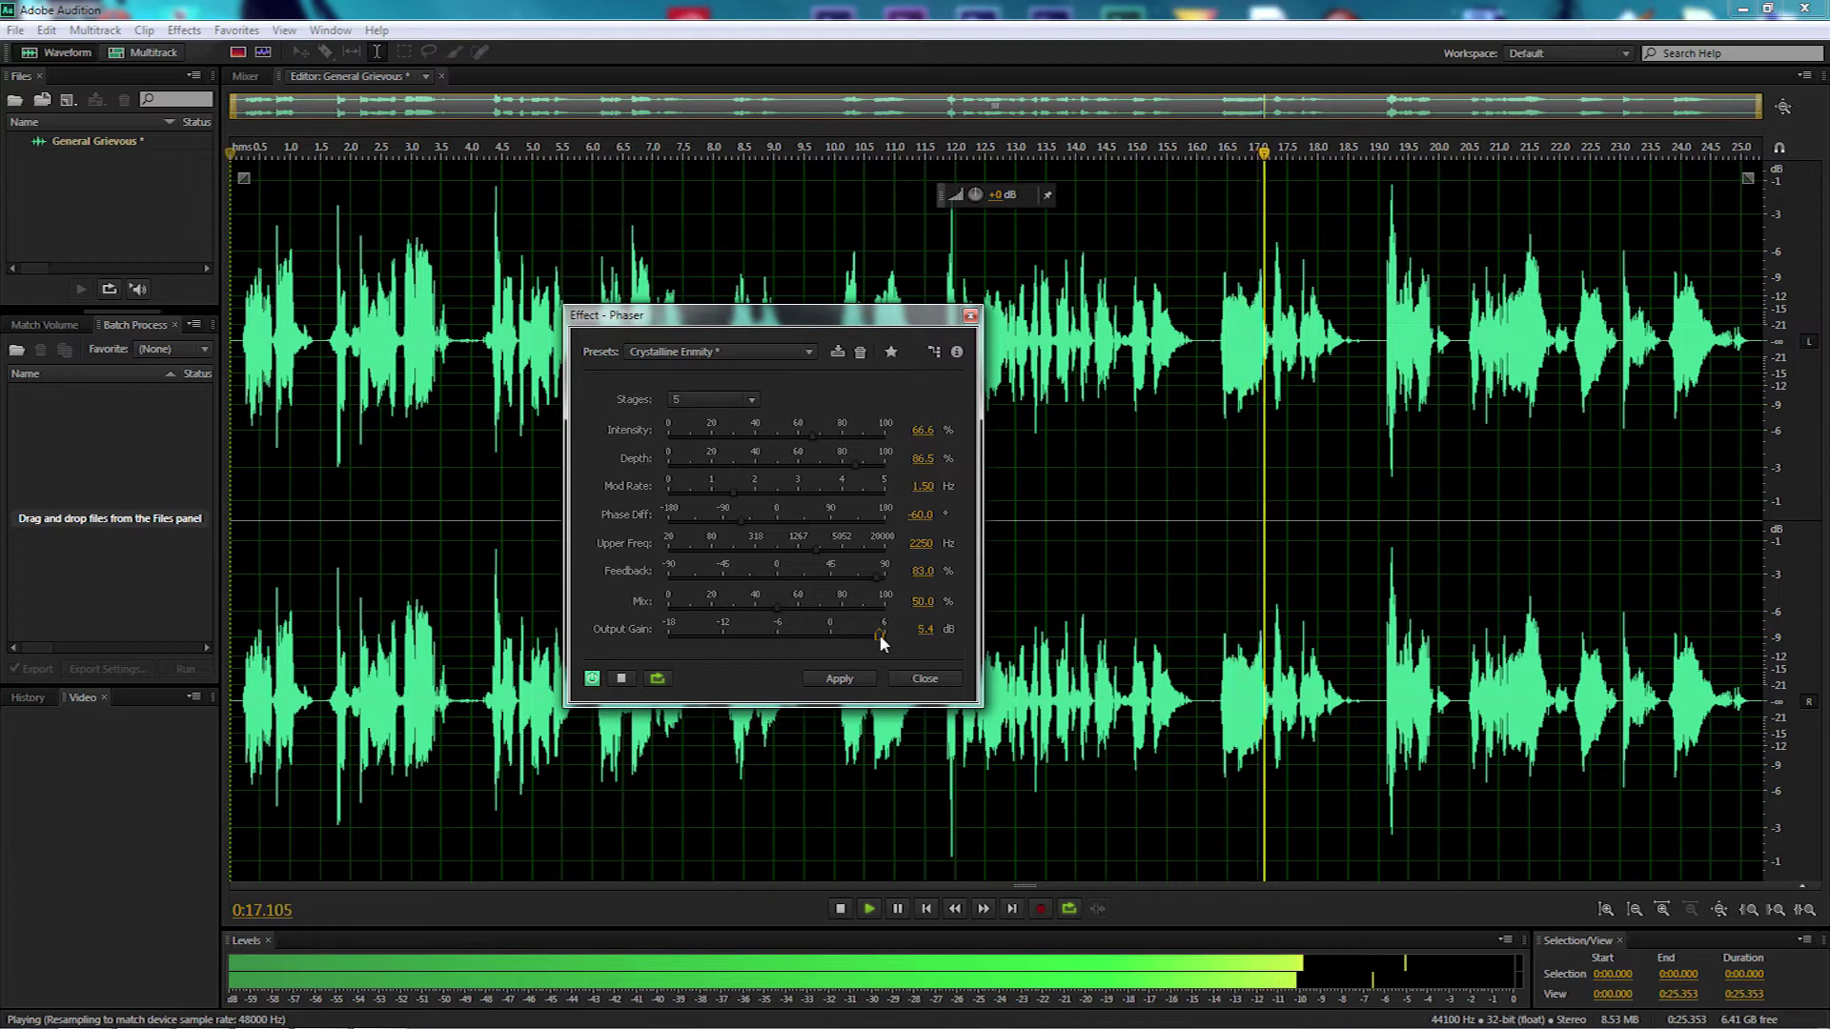
click(831, 631)
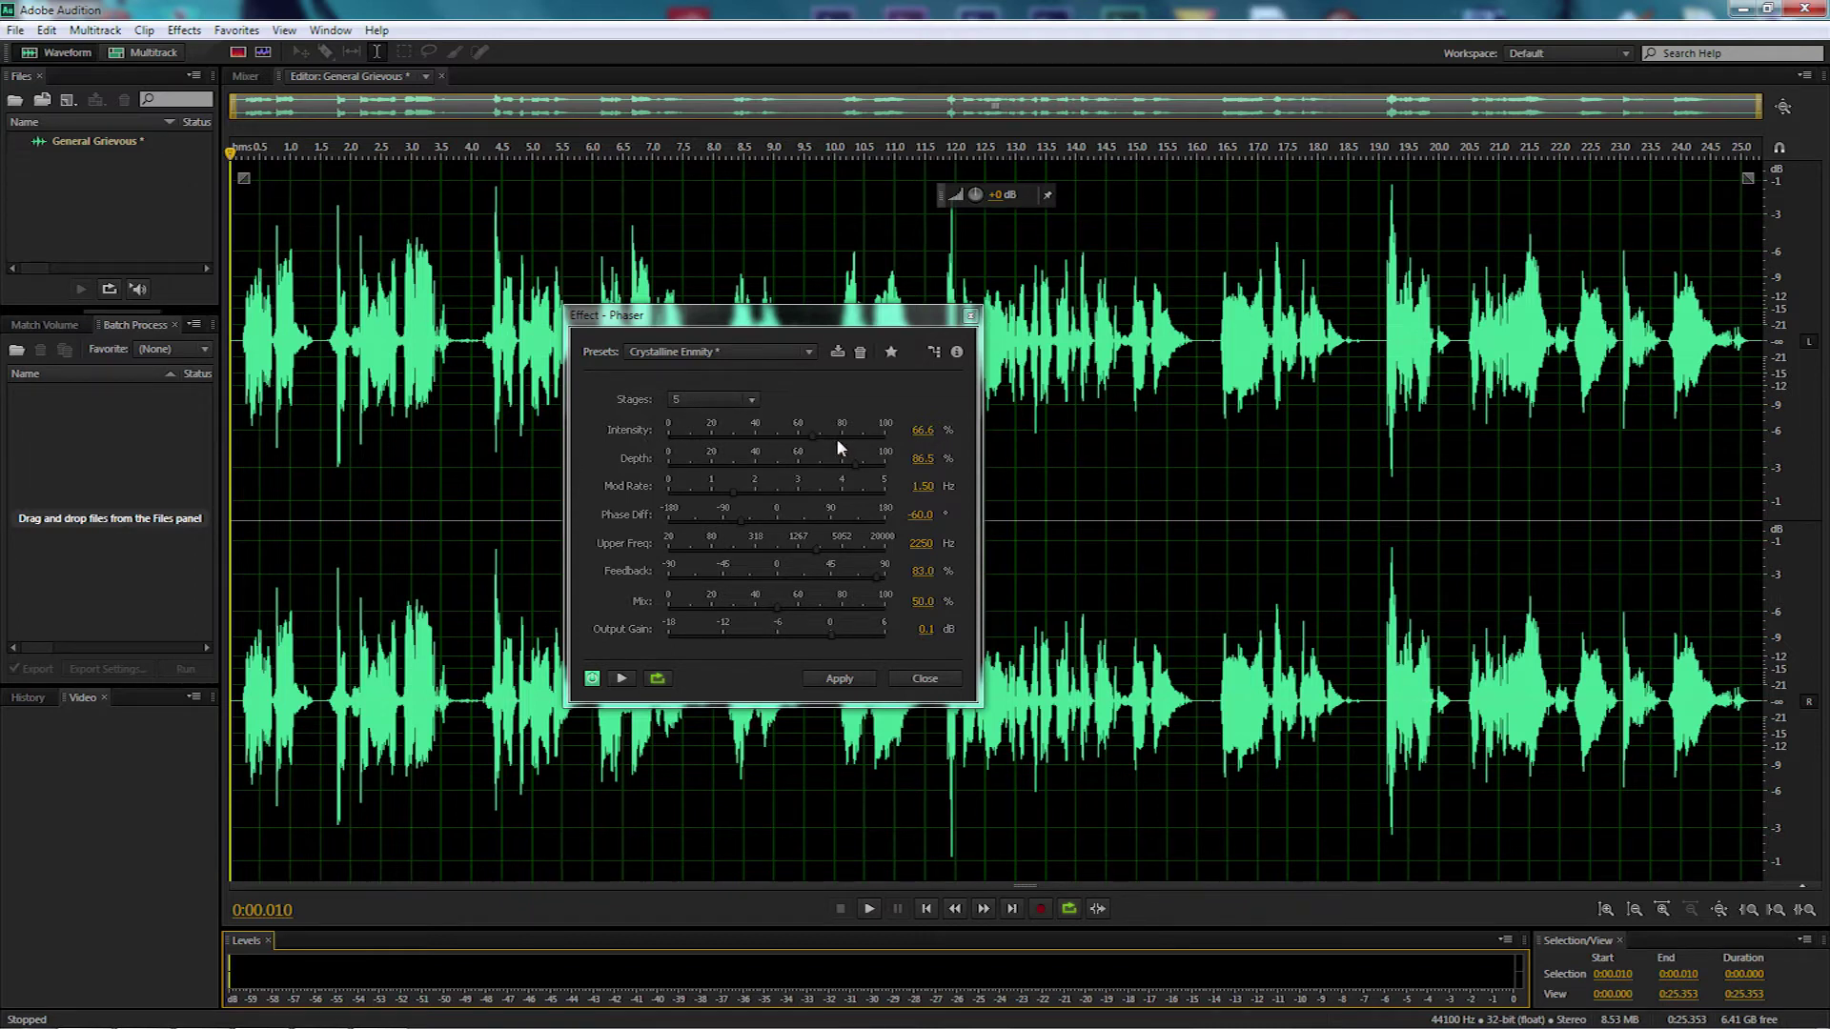
Set the phaser's intensity to 100%, depth to 90% and mod rate to 0.40 Hz.
drag(812, 436, 893, 440)
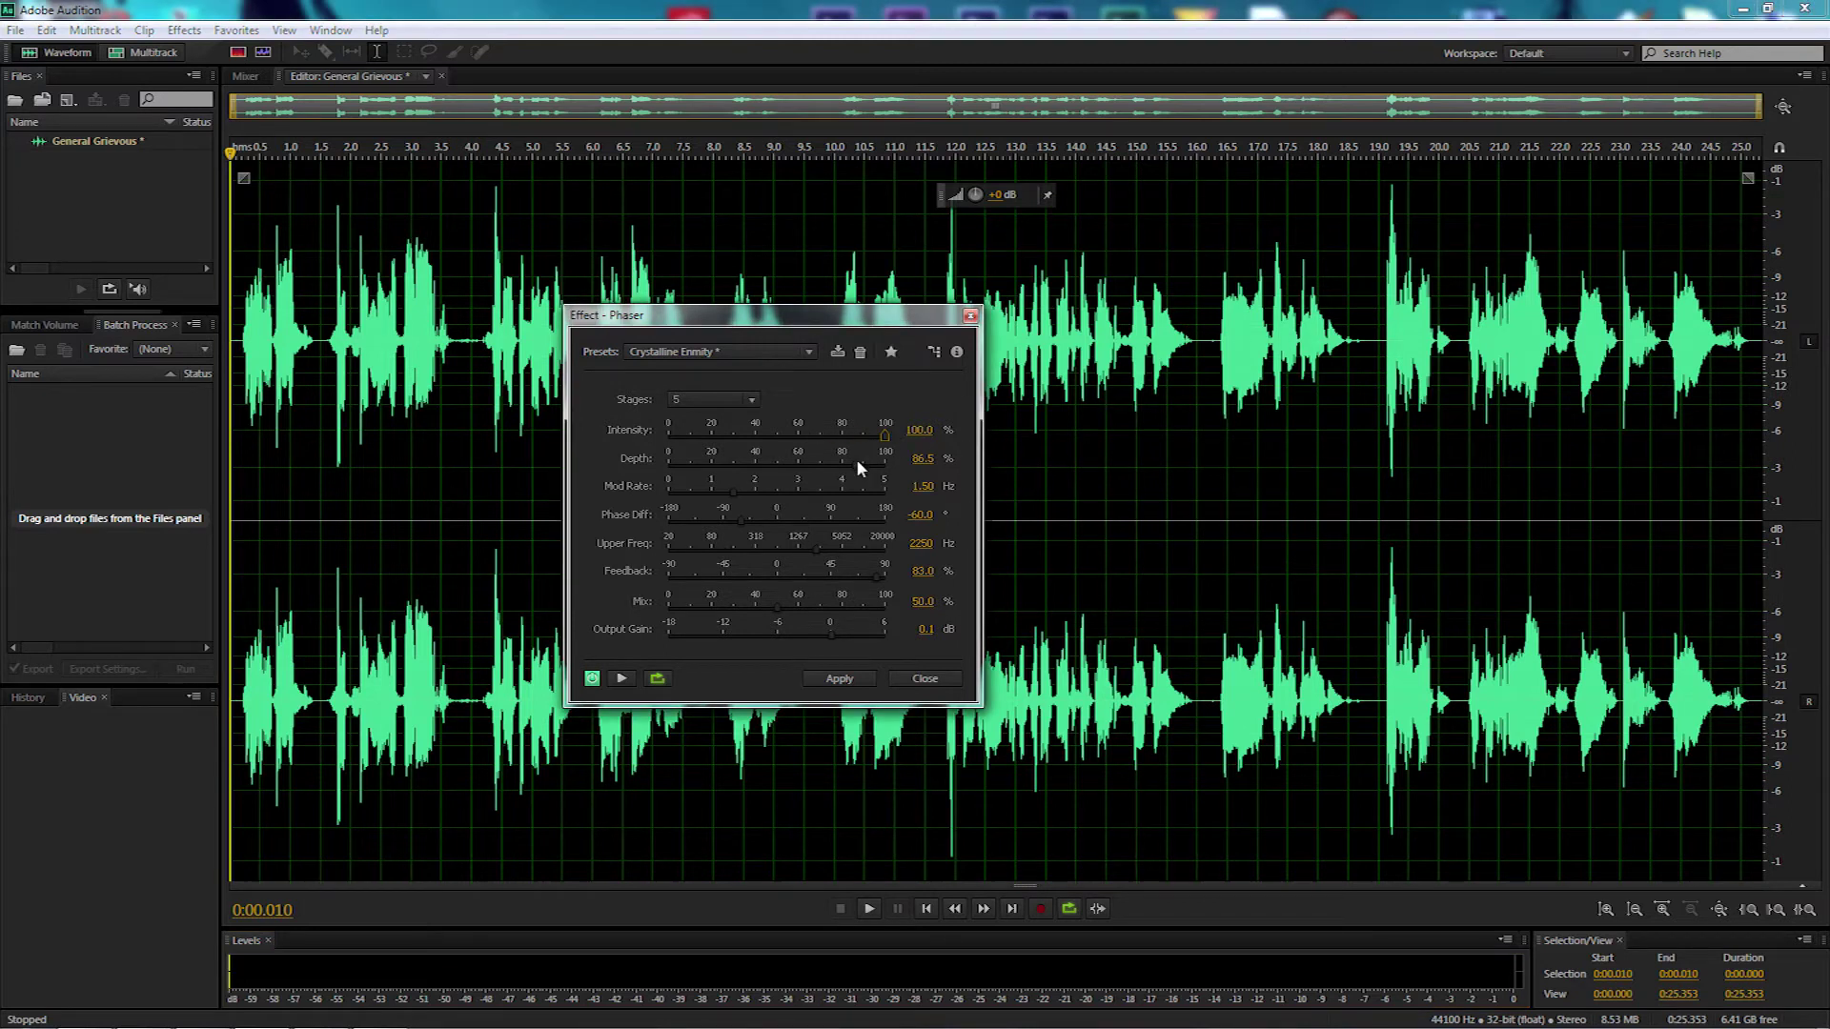
drag(914, 468, 918, 467)
click(920, 467)
text(90)
key(Tab)
drag(720, 492, 683, 501)
Set the phaser's phase difference to 30°, upper frequency to 19400 Hz and output gain to 0 dB.
drag(744, 520, 797, 523)
click(917, 515)
text(30)
key(Tab)
click(917, 545)
text(19400)
click(924, 630)
text(0)
key(Tab)
Preview the phaser on the recording while trying depth values of 93% and 90.7%.
click(620, 680)
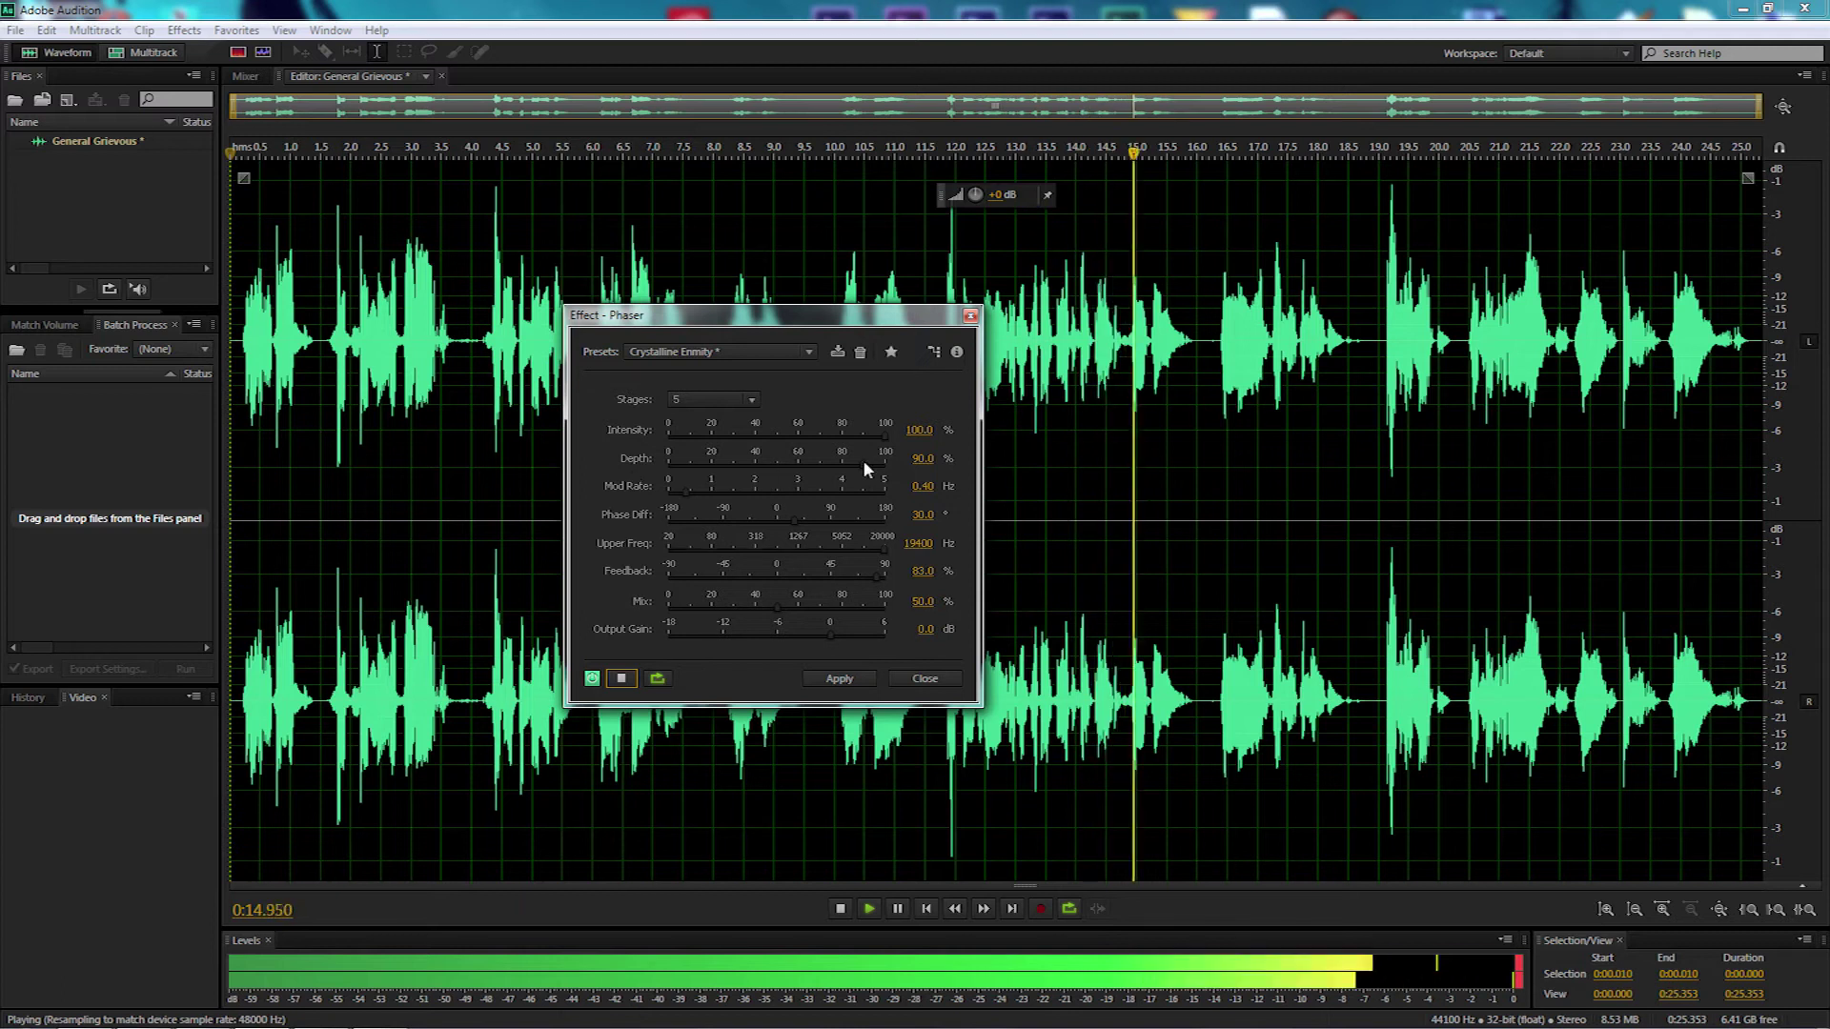
drag(861, 460, 869, 462)
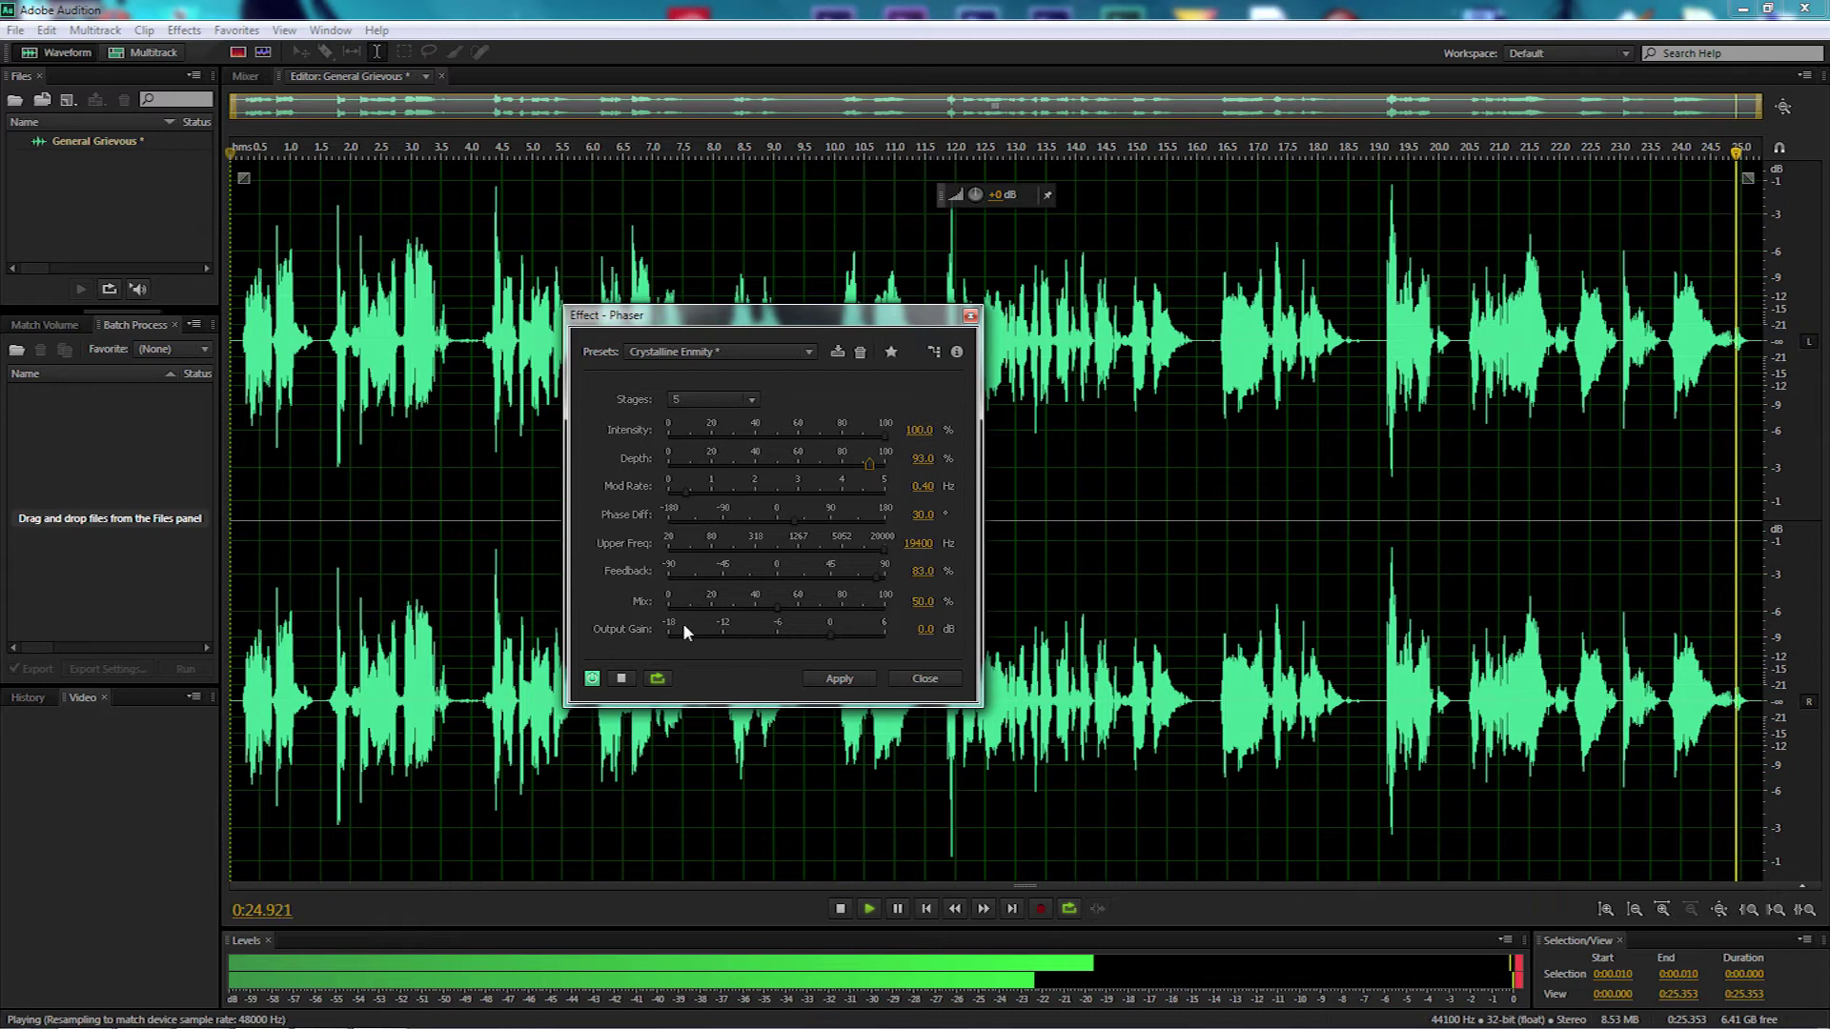
click(620, 677)
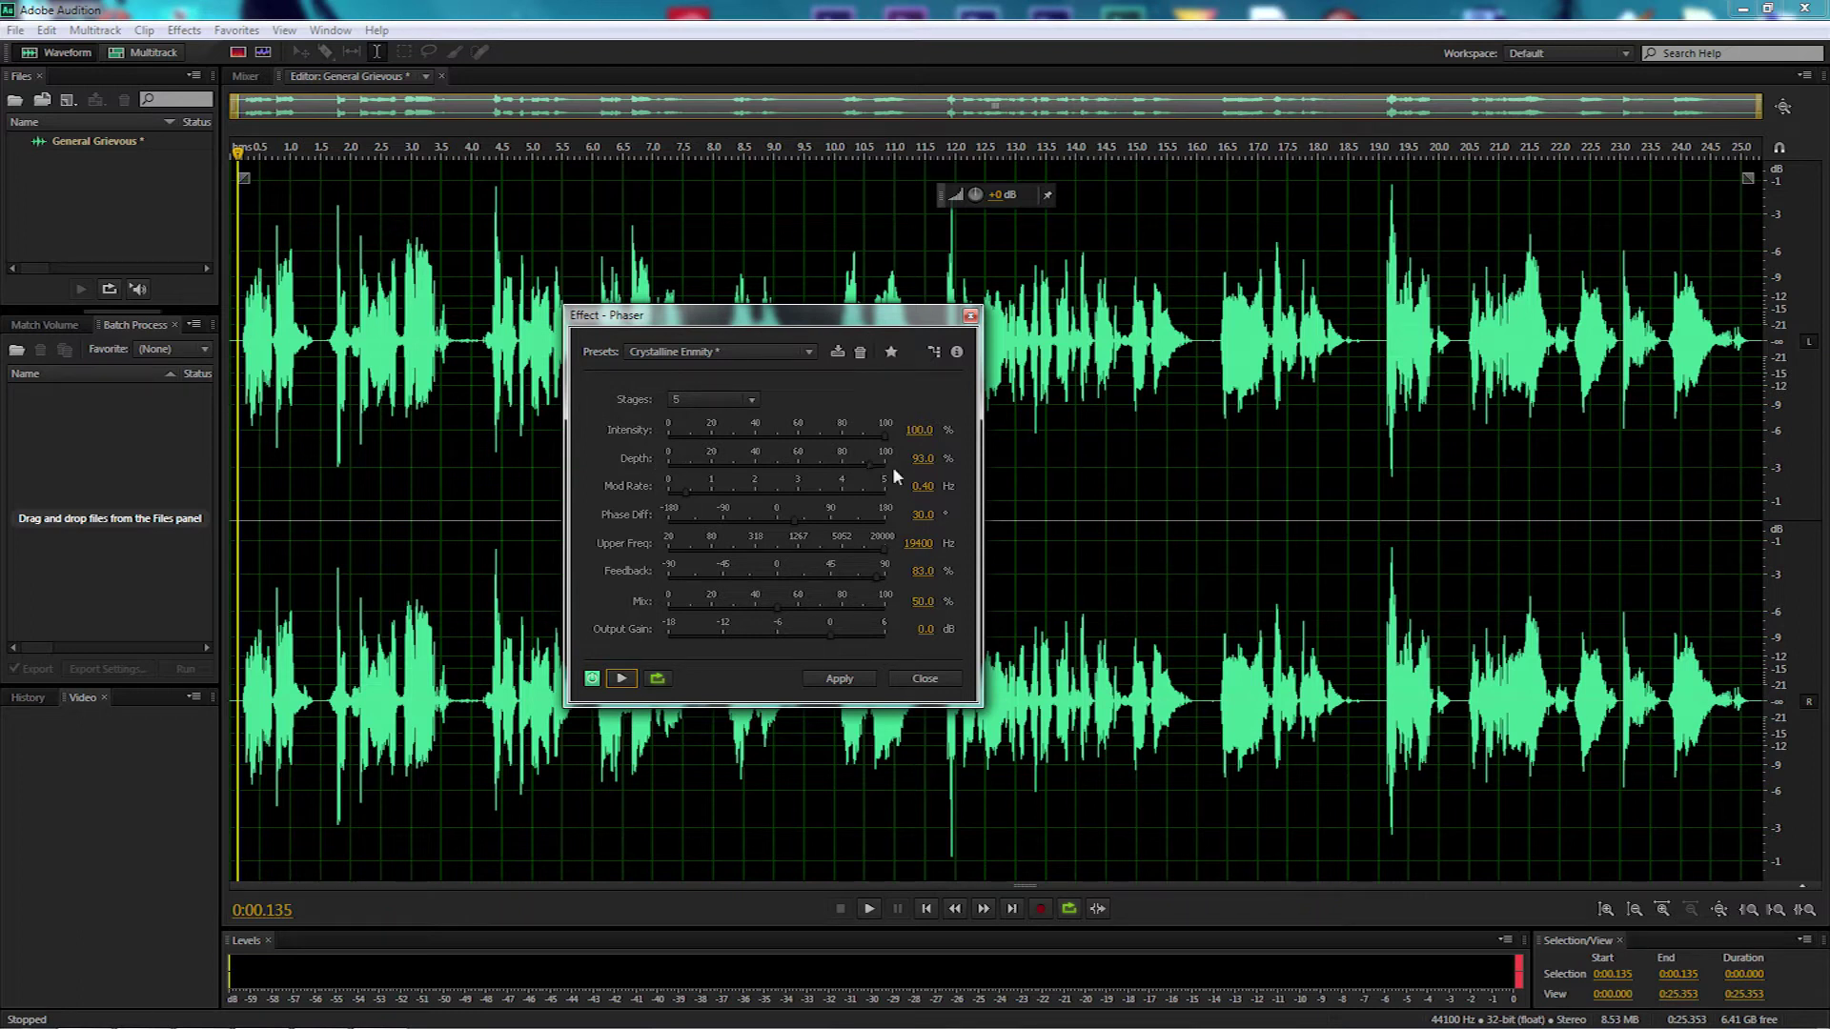
drag(868, 464, 865, 462)
key(Return)
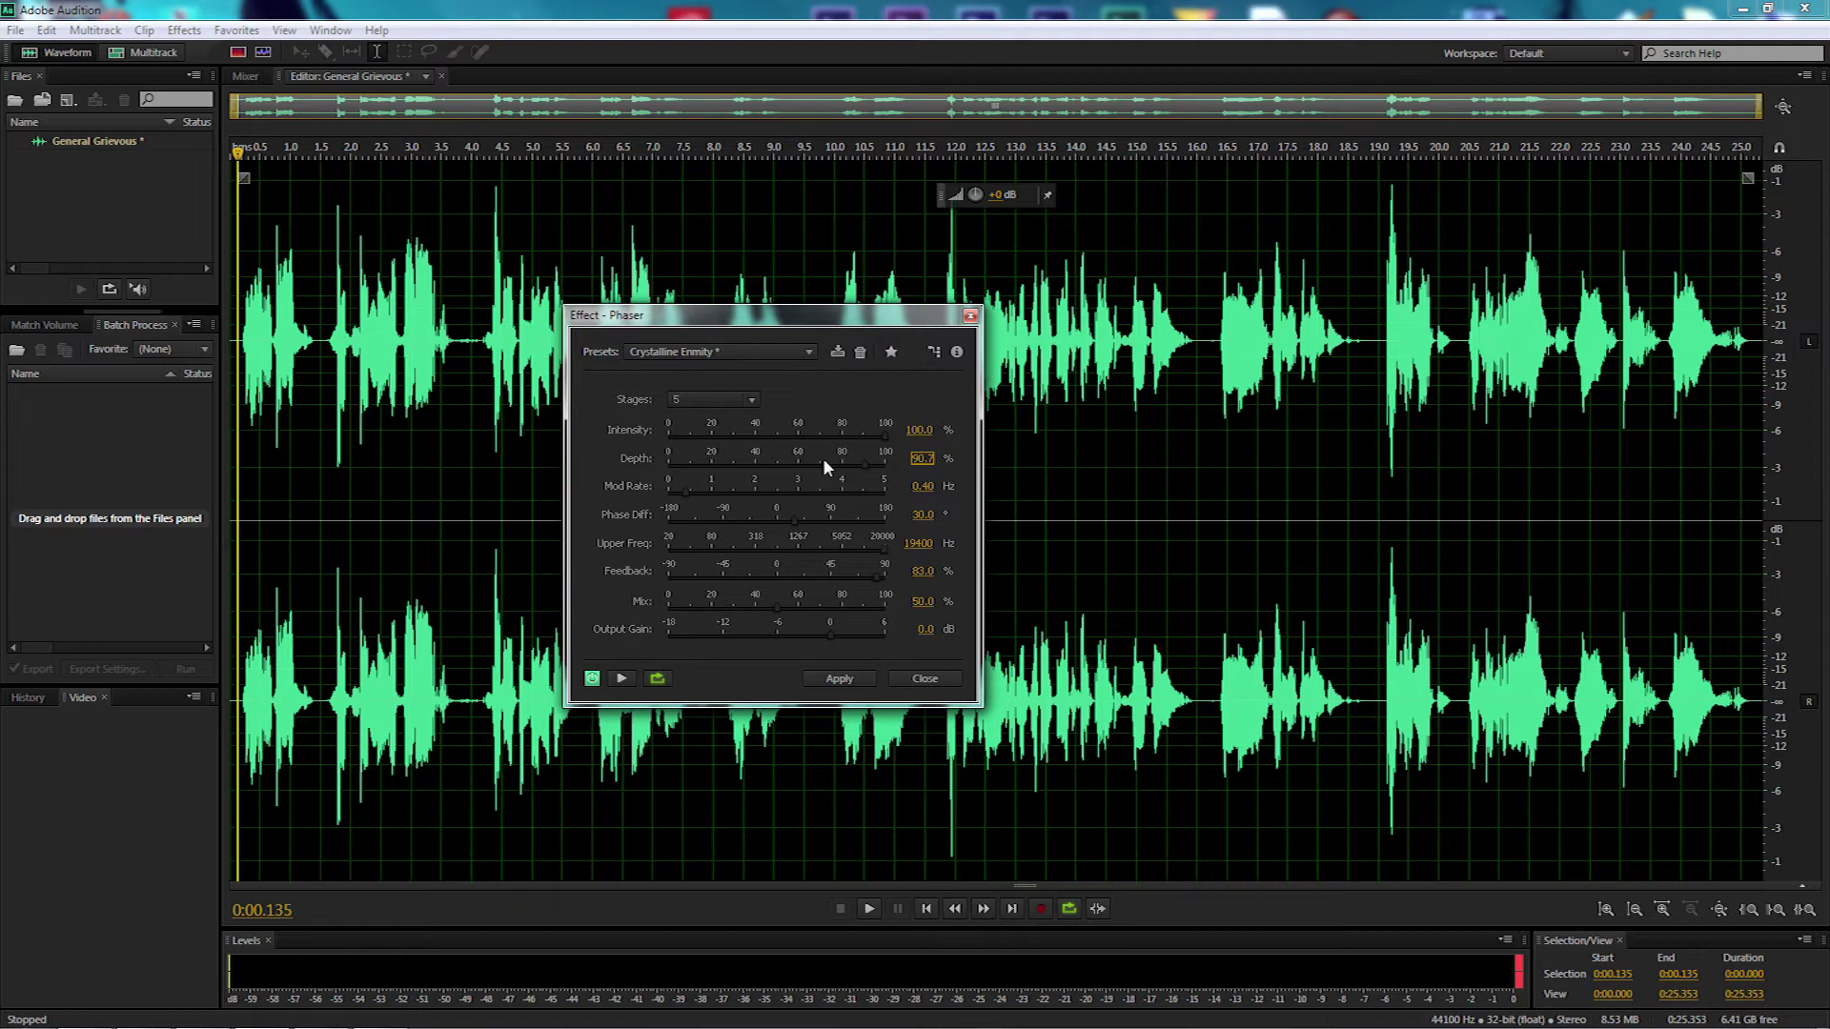
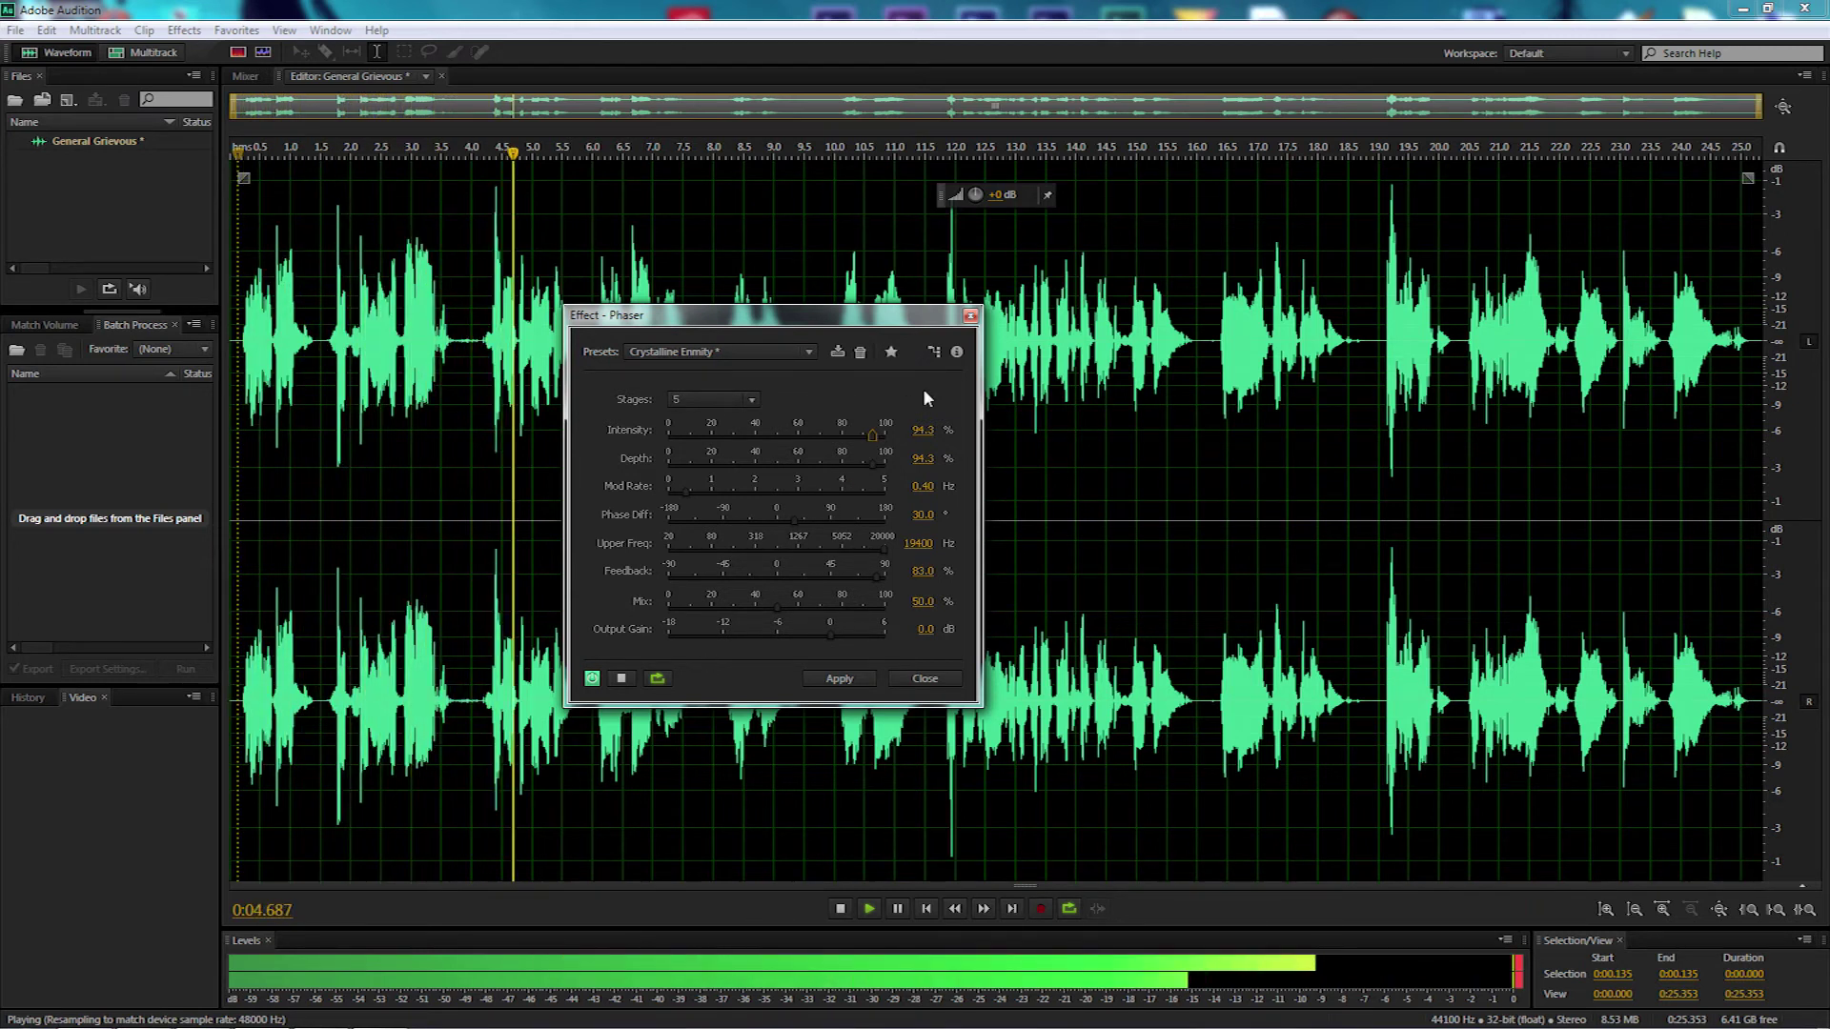
Raise the phaser's intensity to 97.4%, stop the preview and apply the effect to the recording.
drag(871, 432, 878, 433)
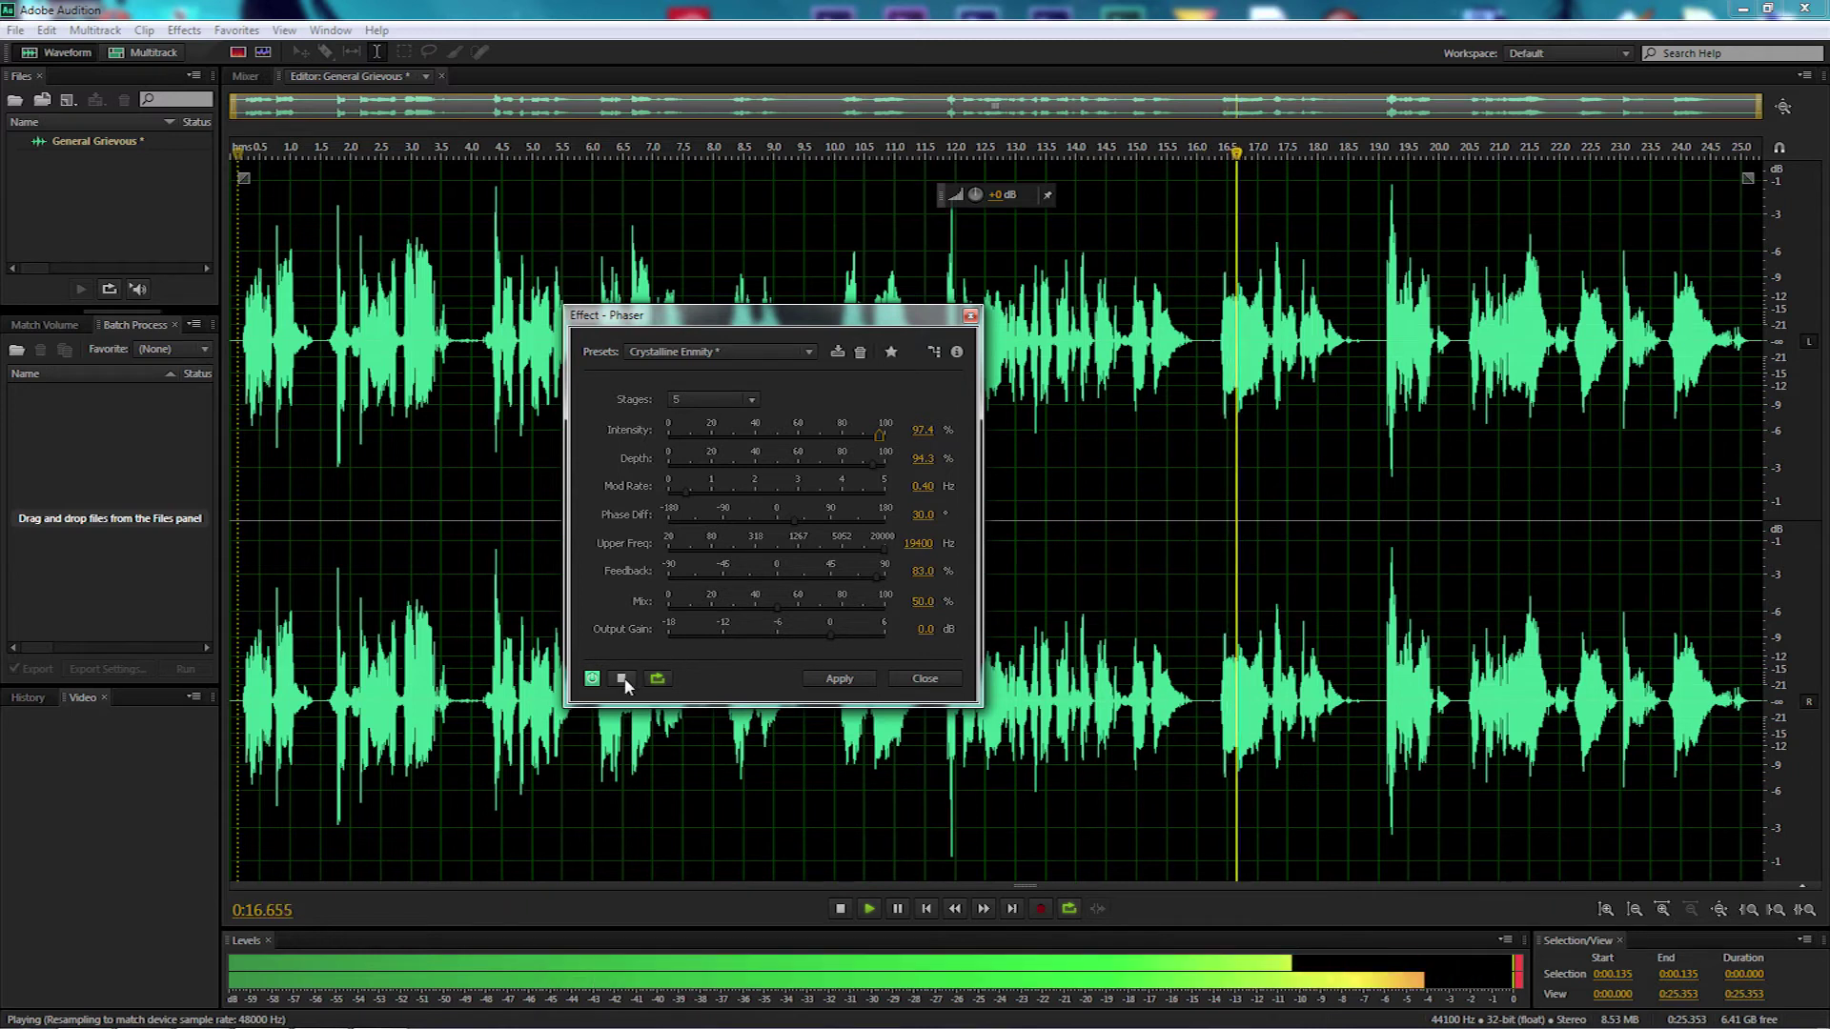
key(space)
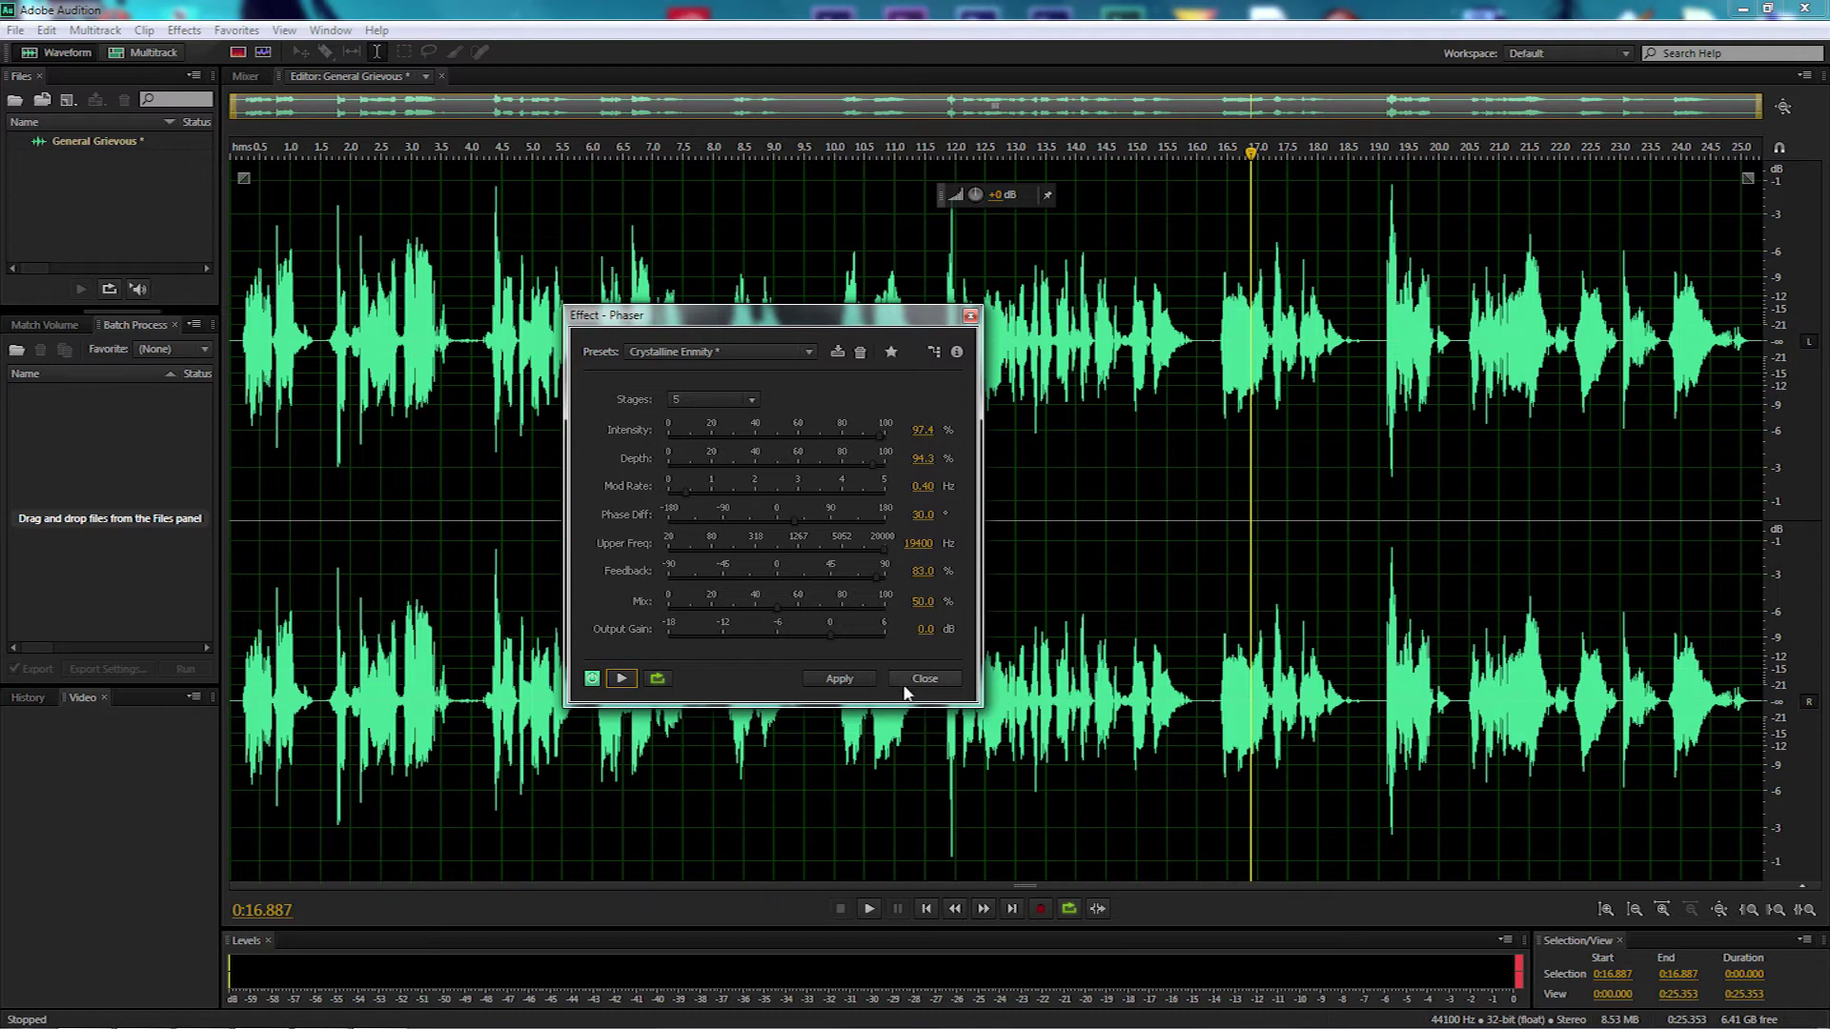
click(841, 678)
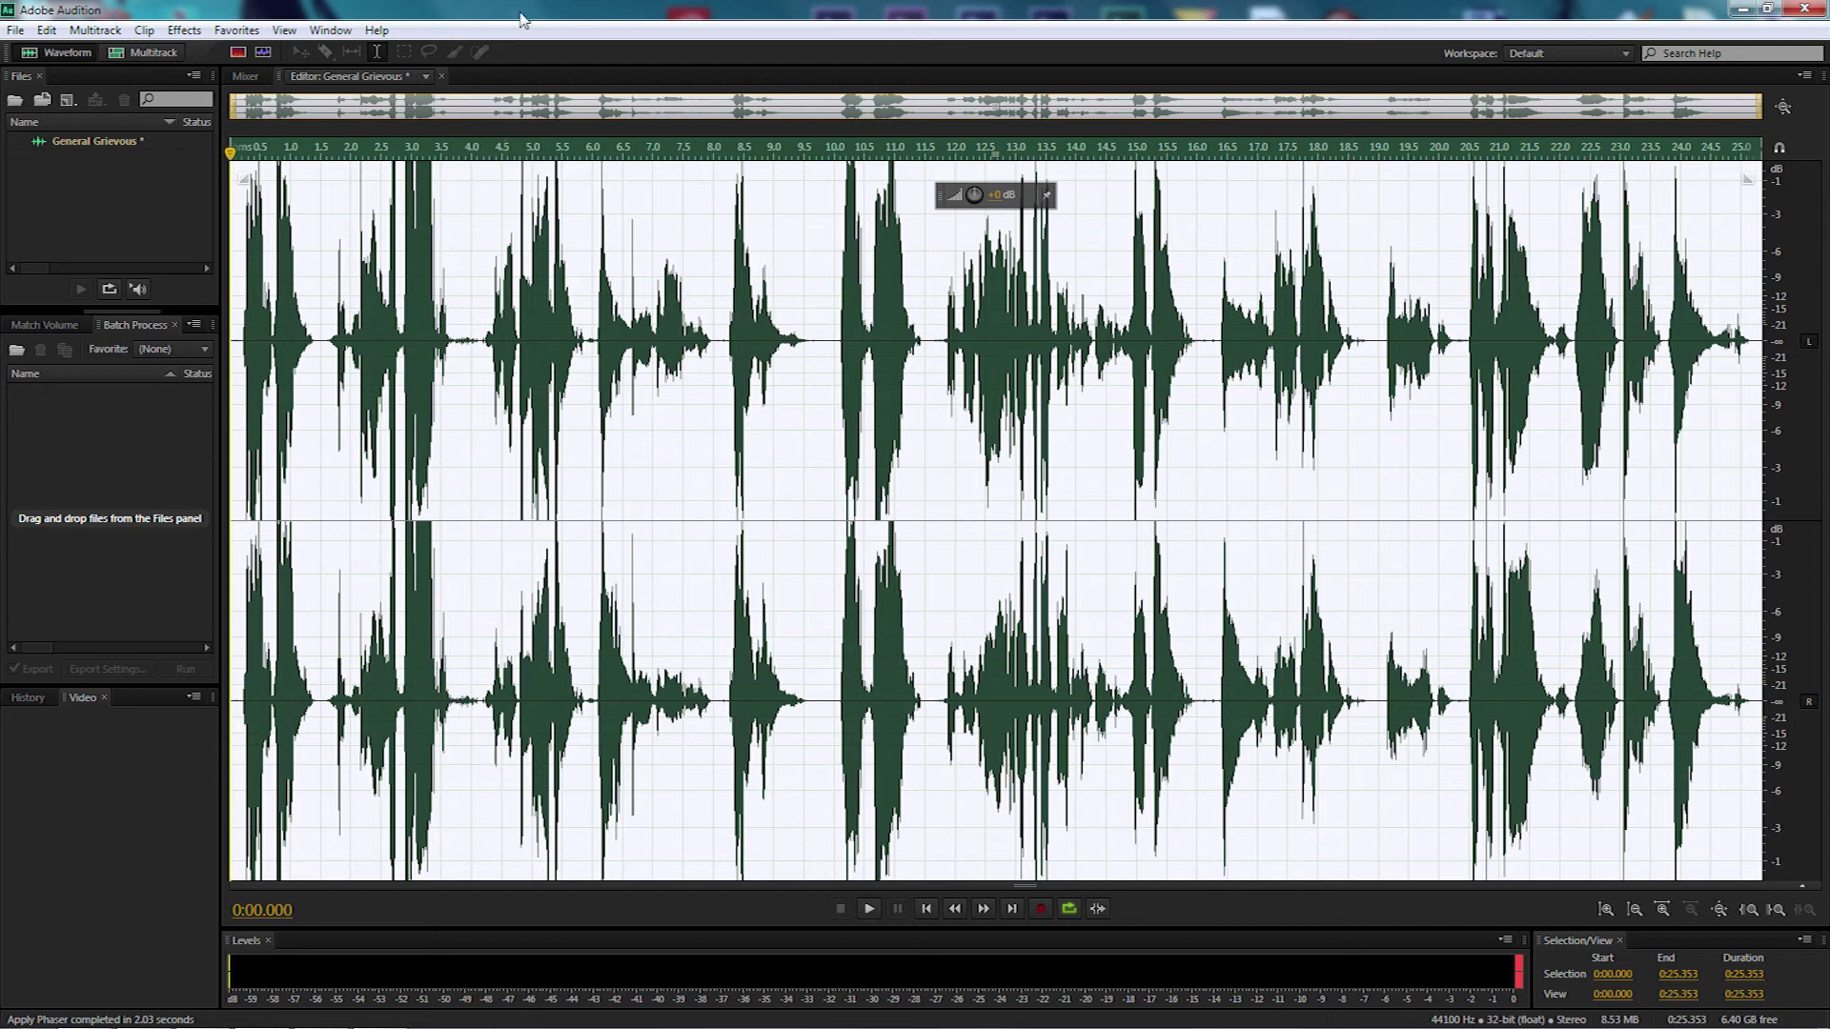
Lower the volume of the whole recording to remove the clipping and play it back.
drag(991, 194, 994, 206)
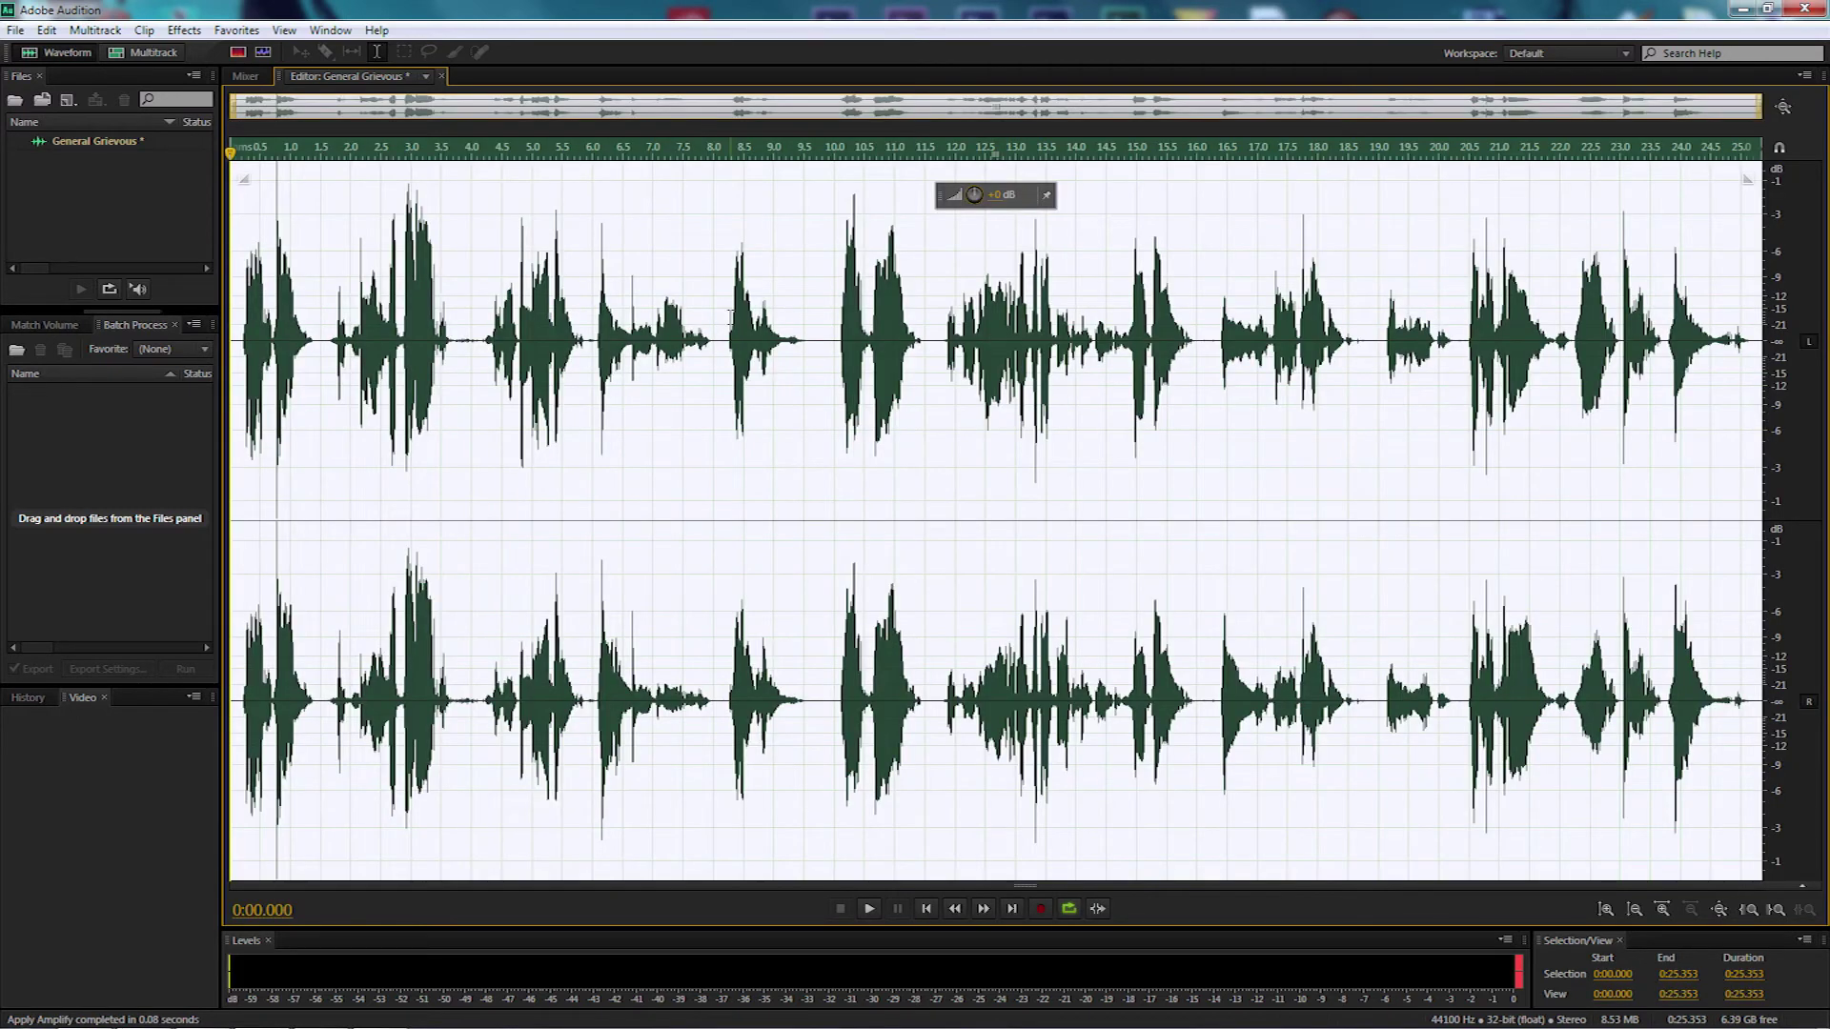
key(space)
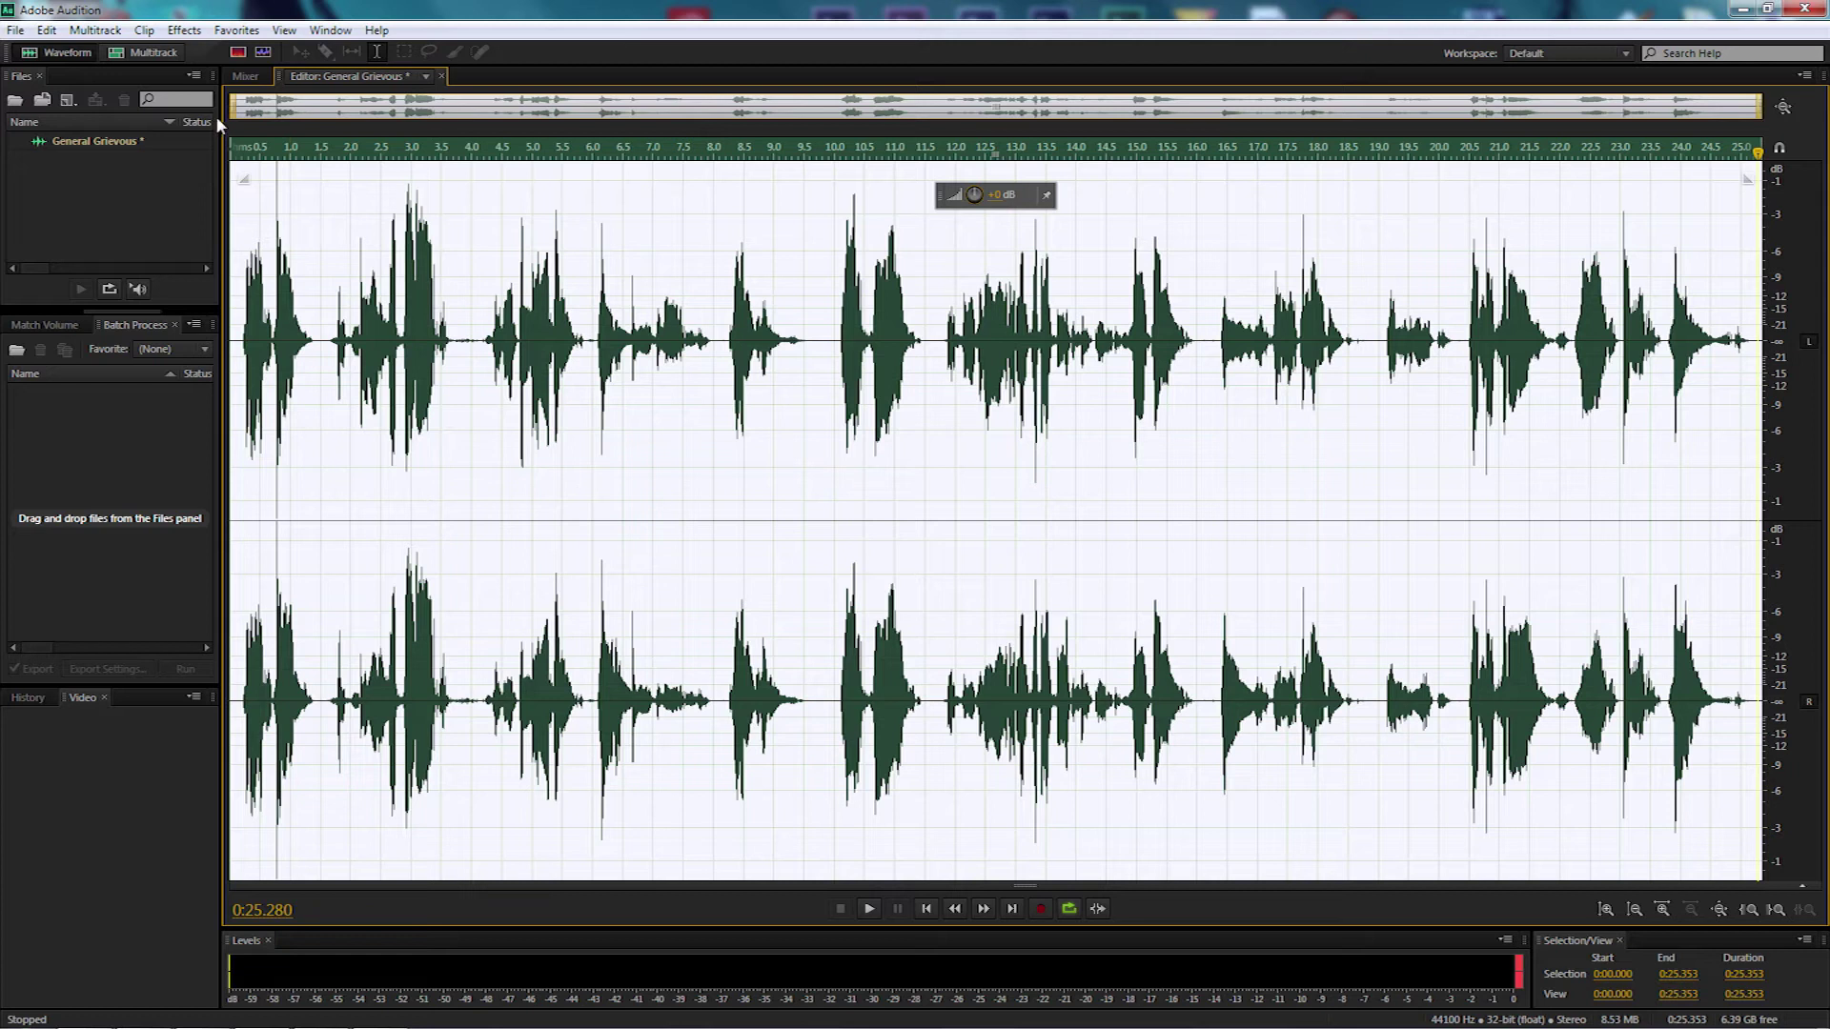
Open the Reverb effect, load the Megaphone preset and preview it on the recording.
click(184, 30)
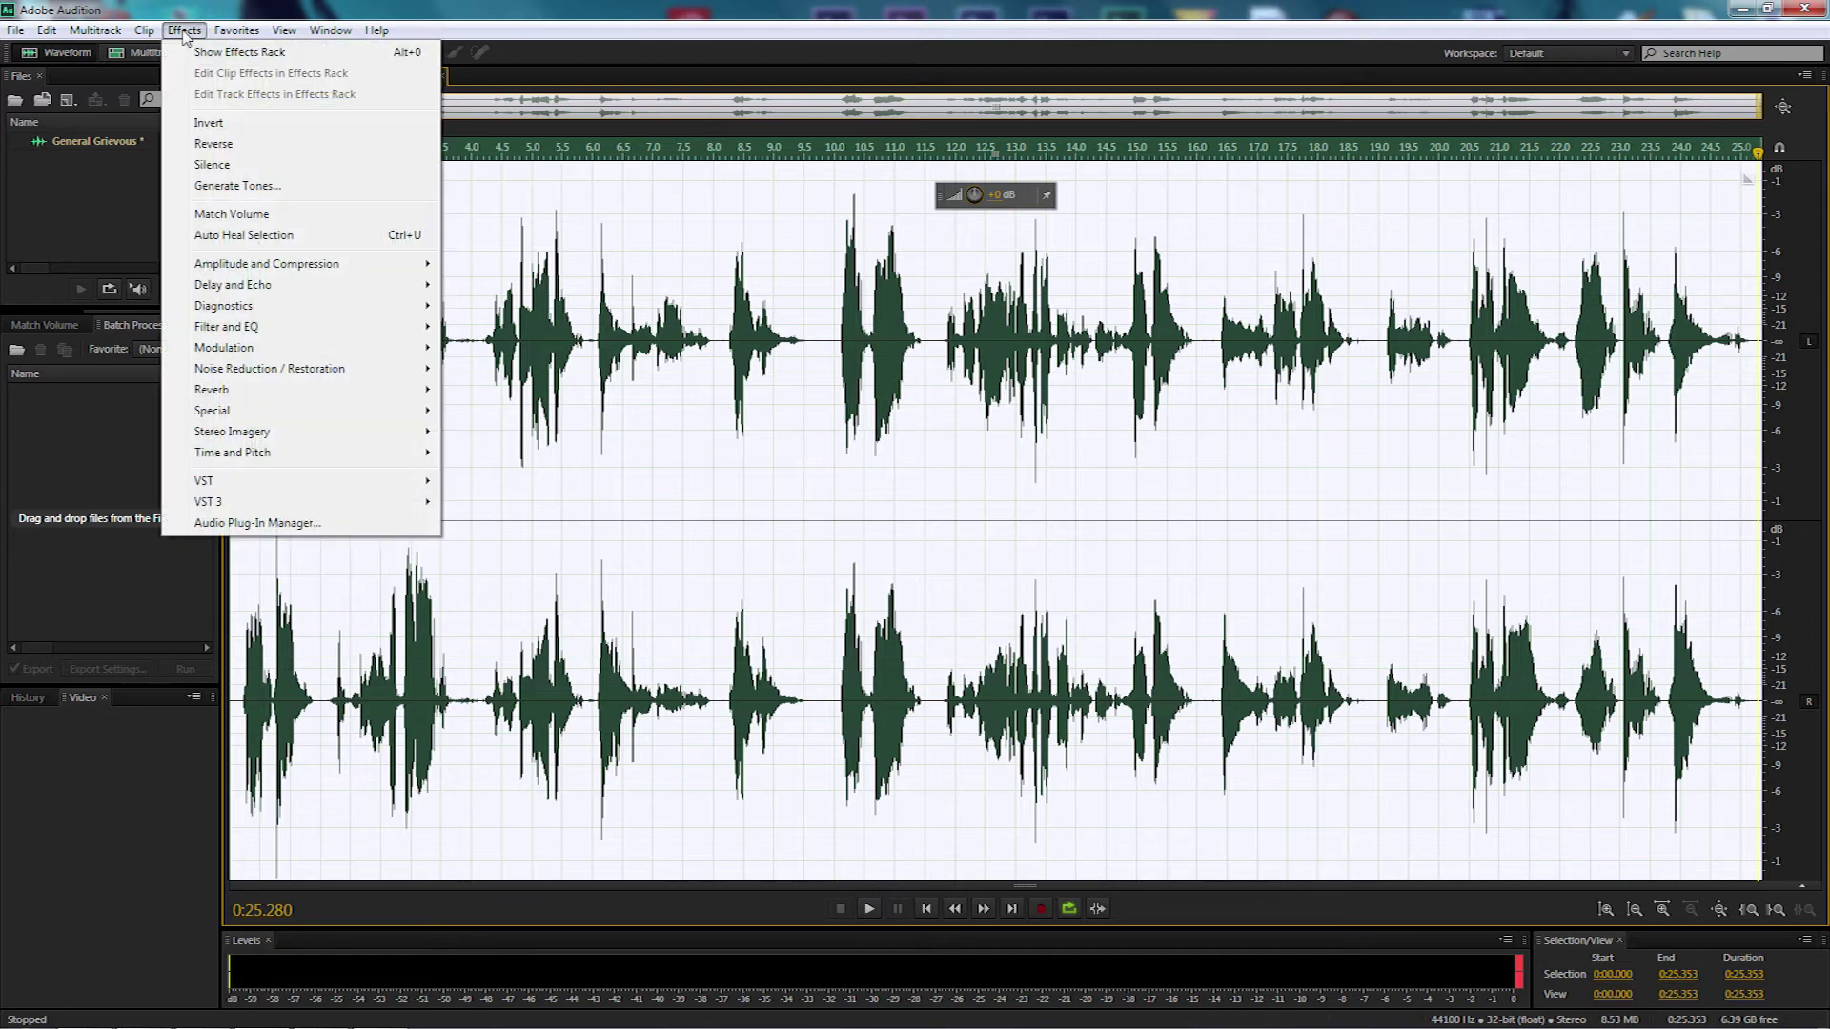
mouse_move(258, 393)
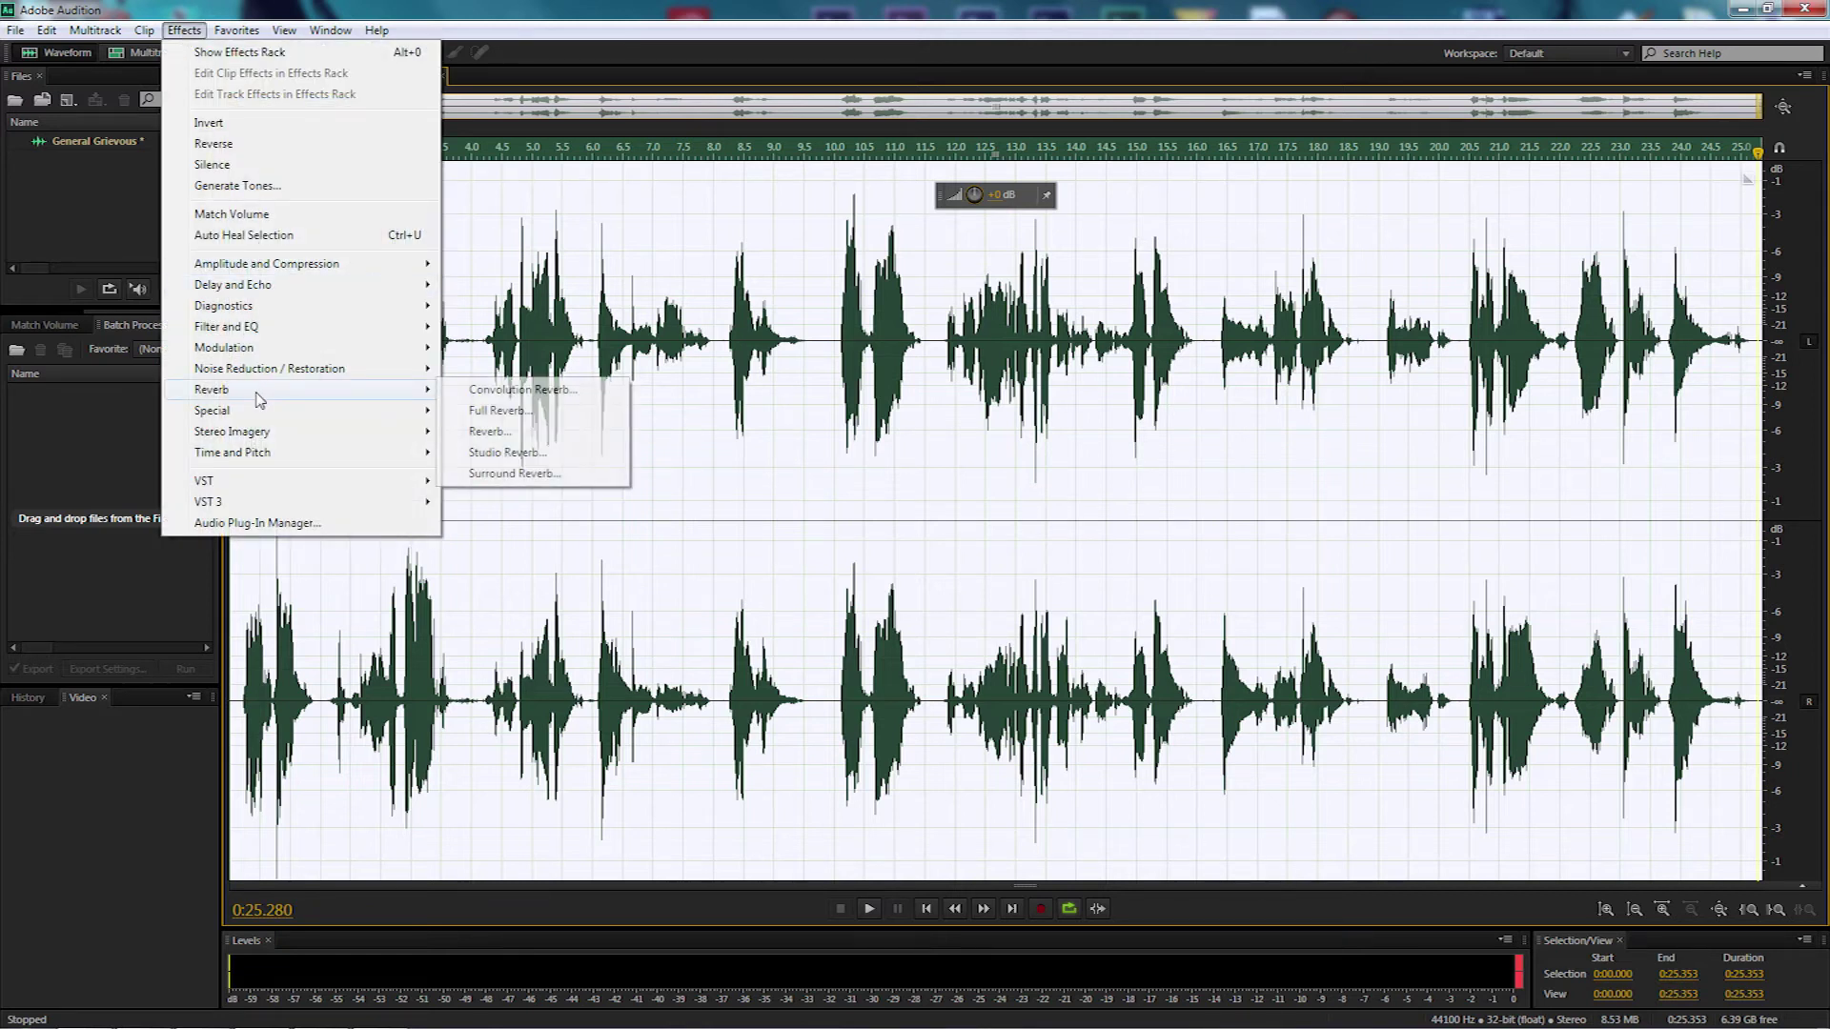
click(488, 434)
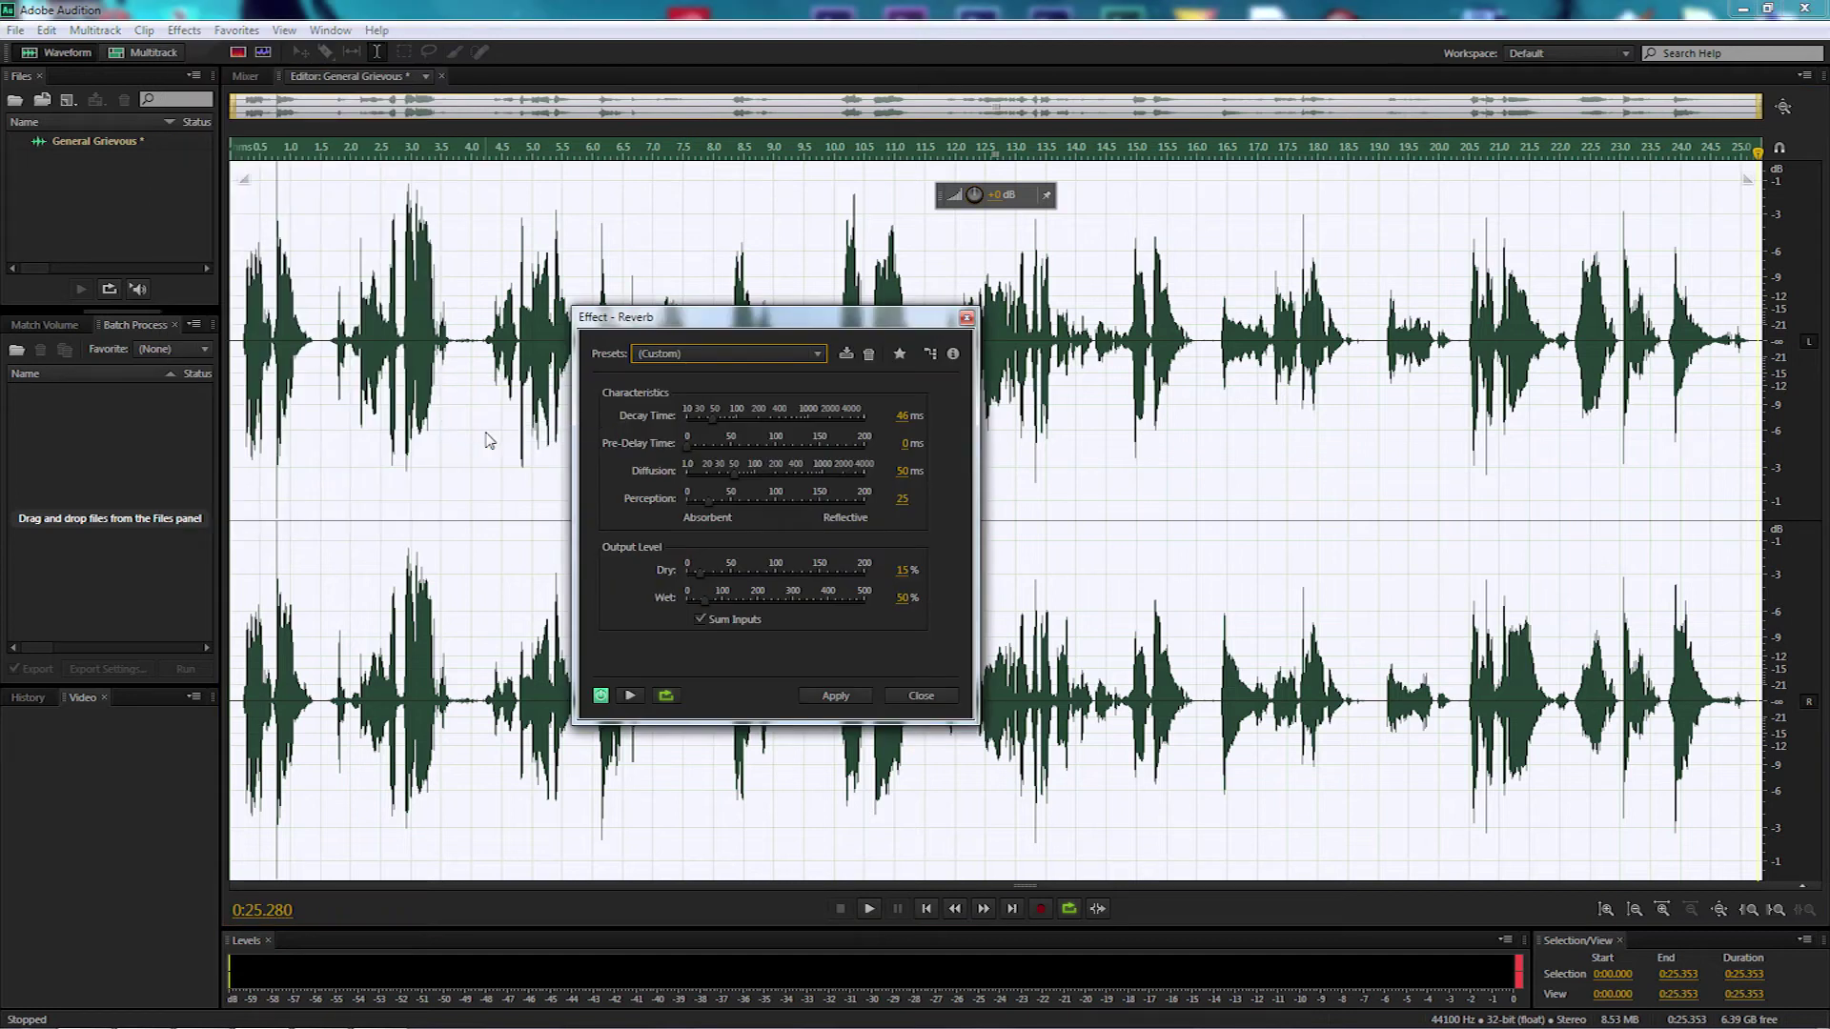
click(819, 355)
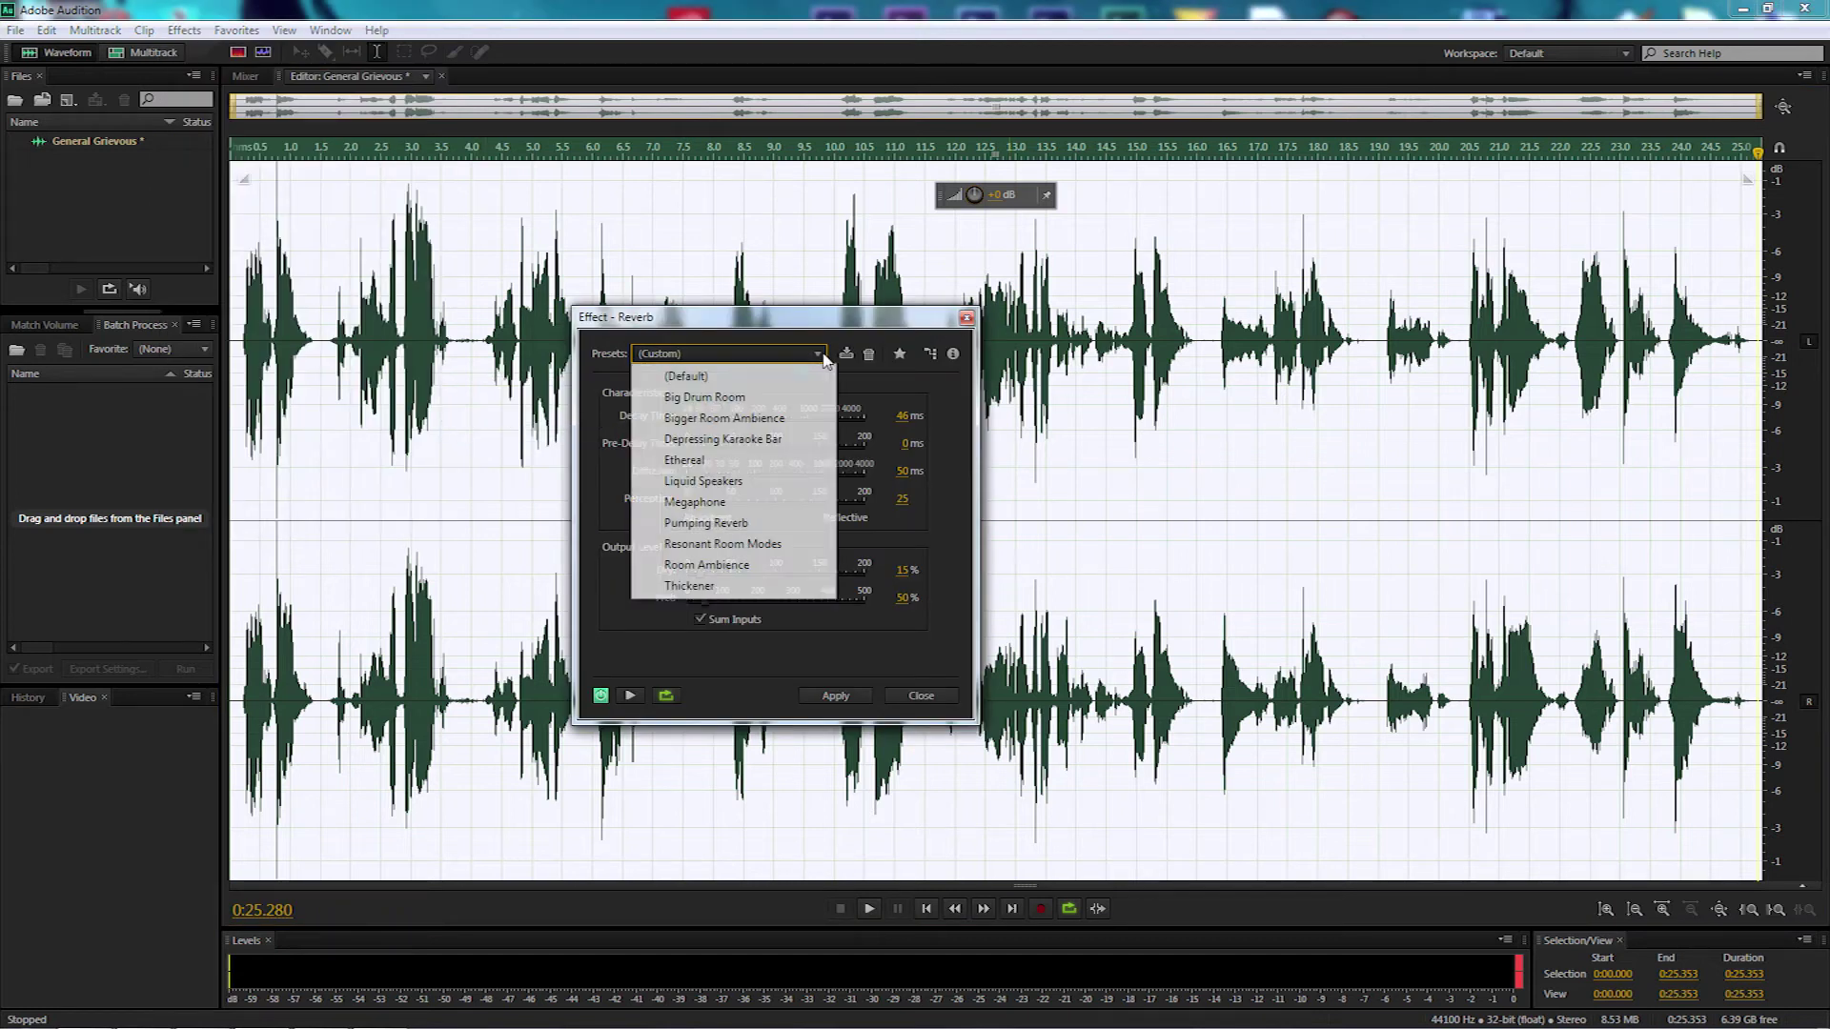
click(694, 502)
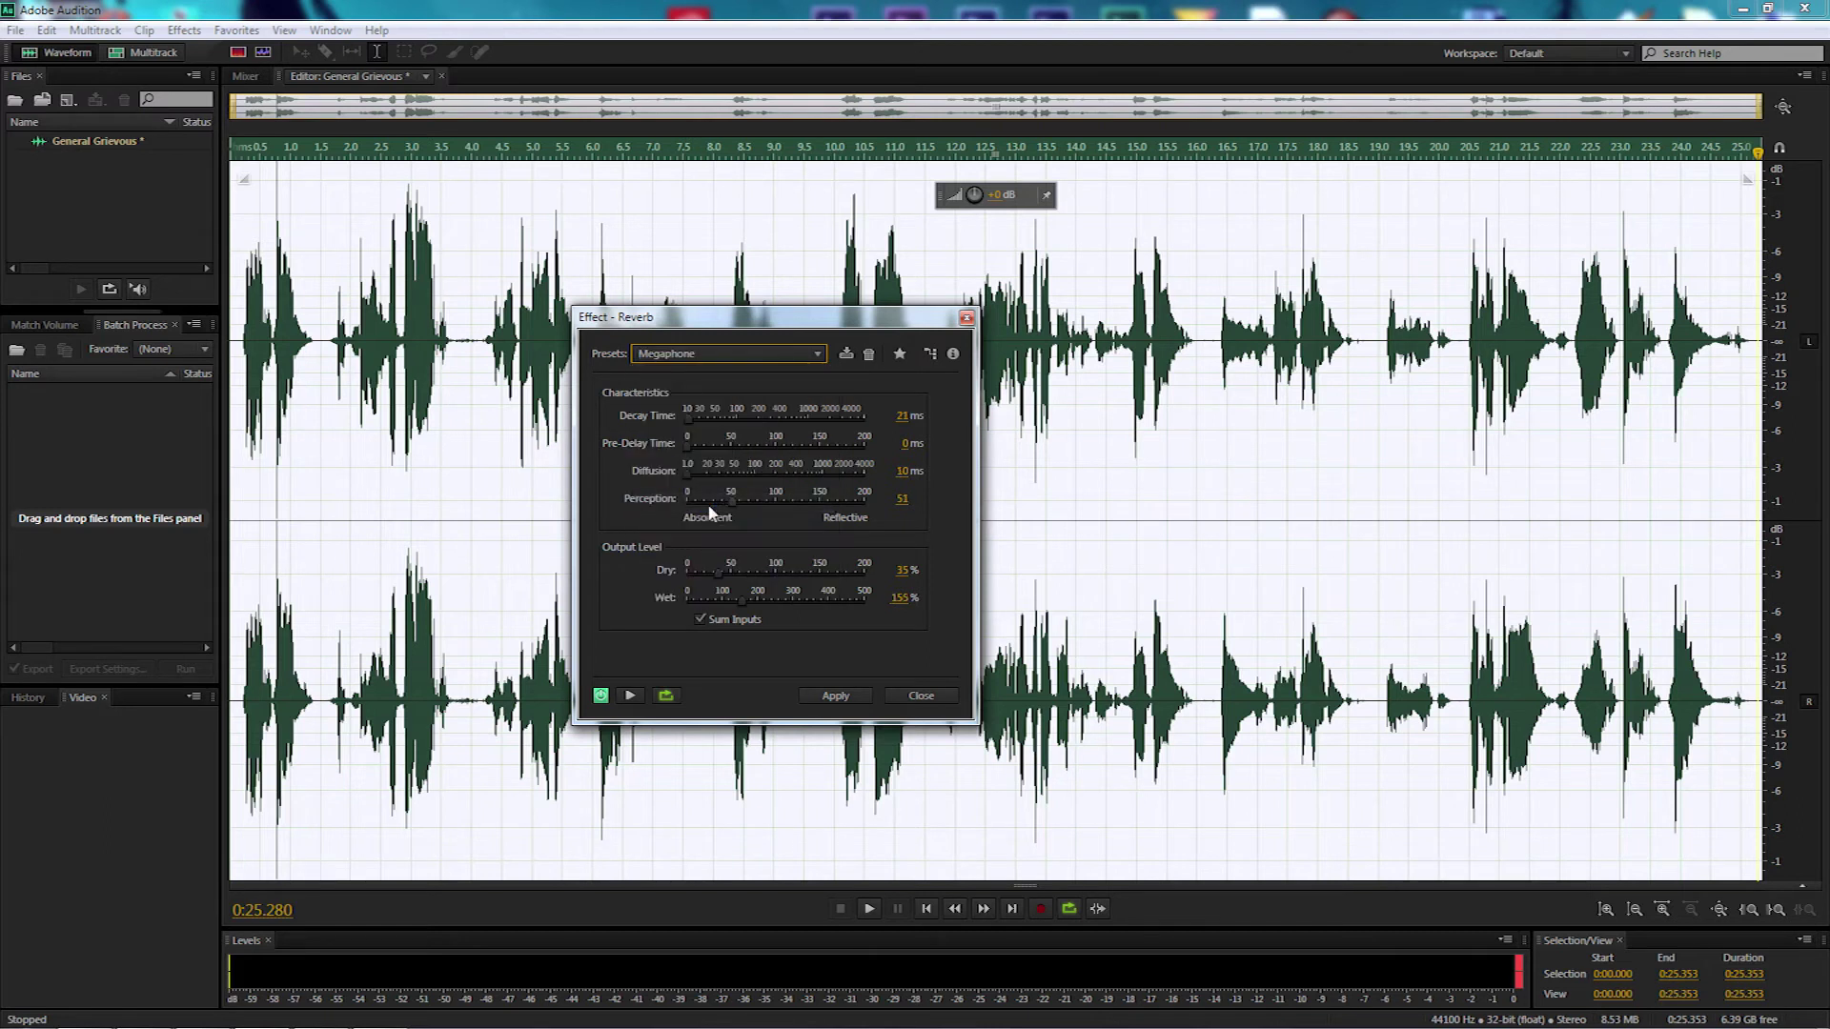
click(630, 696)
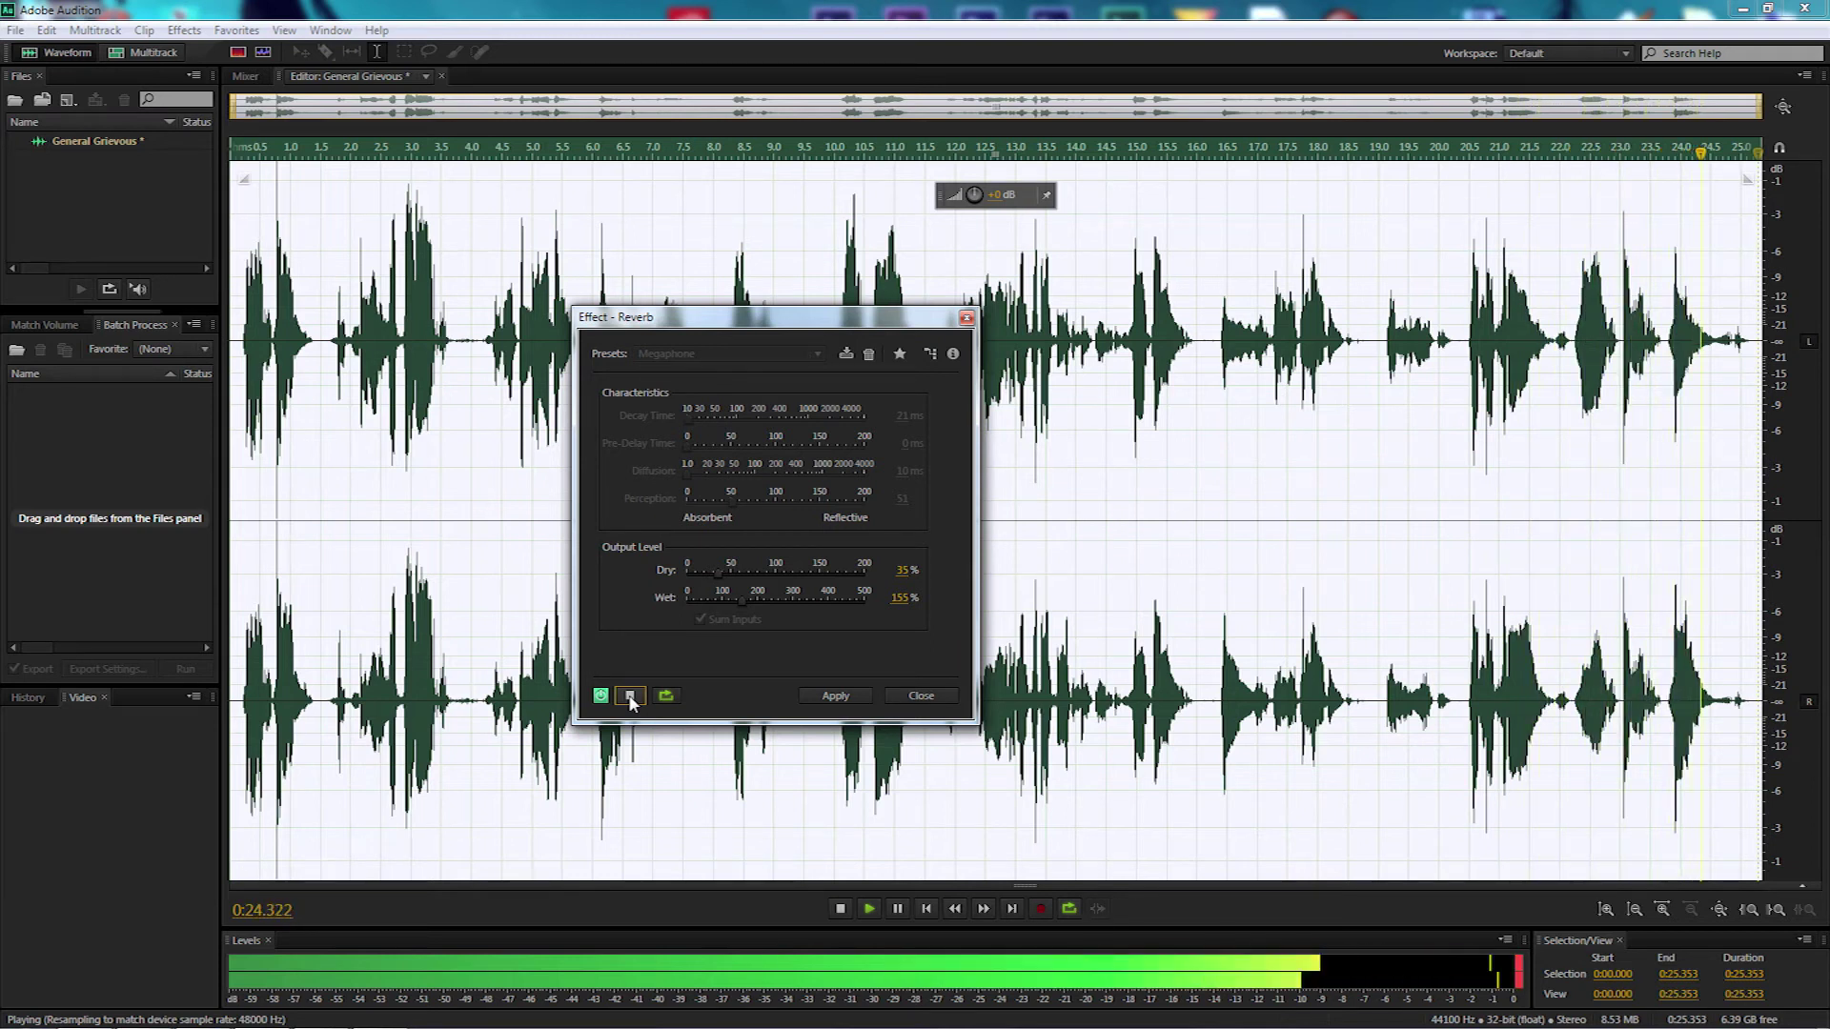
click(629, 697)
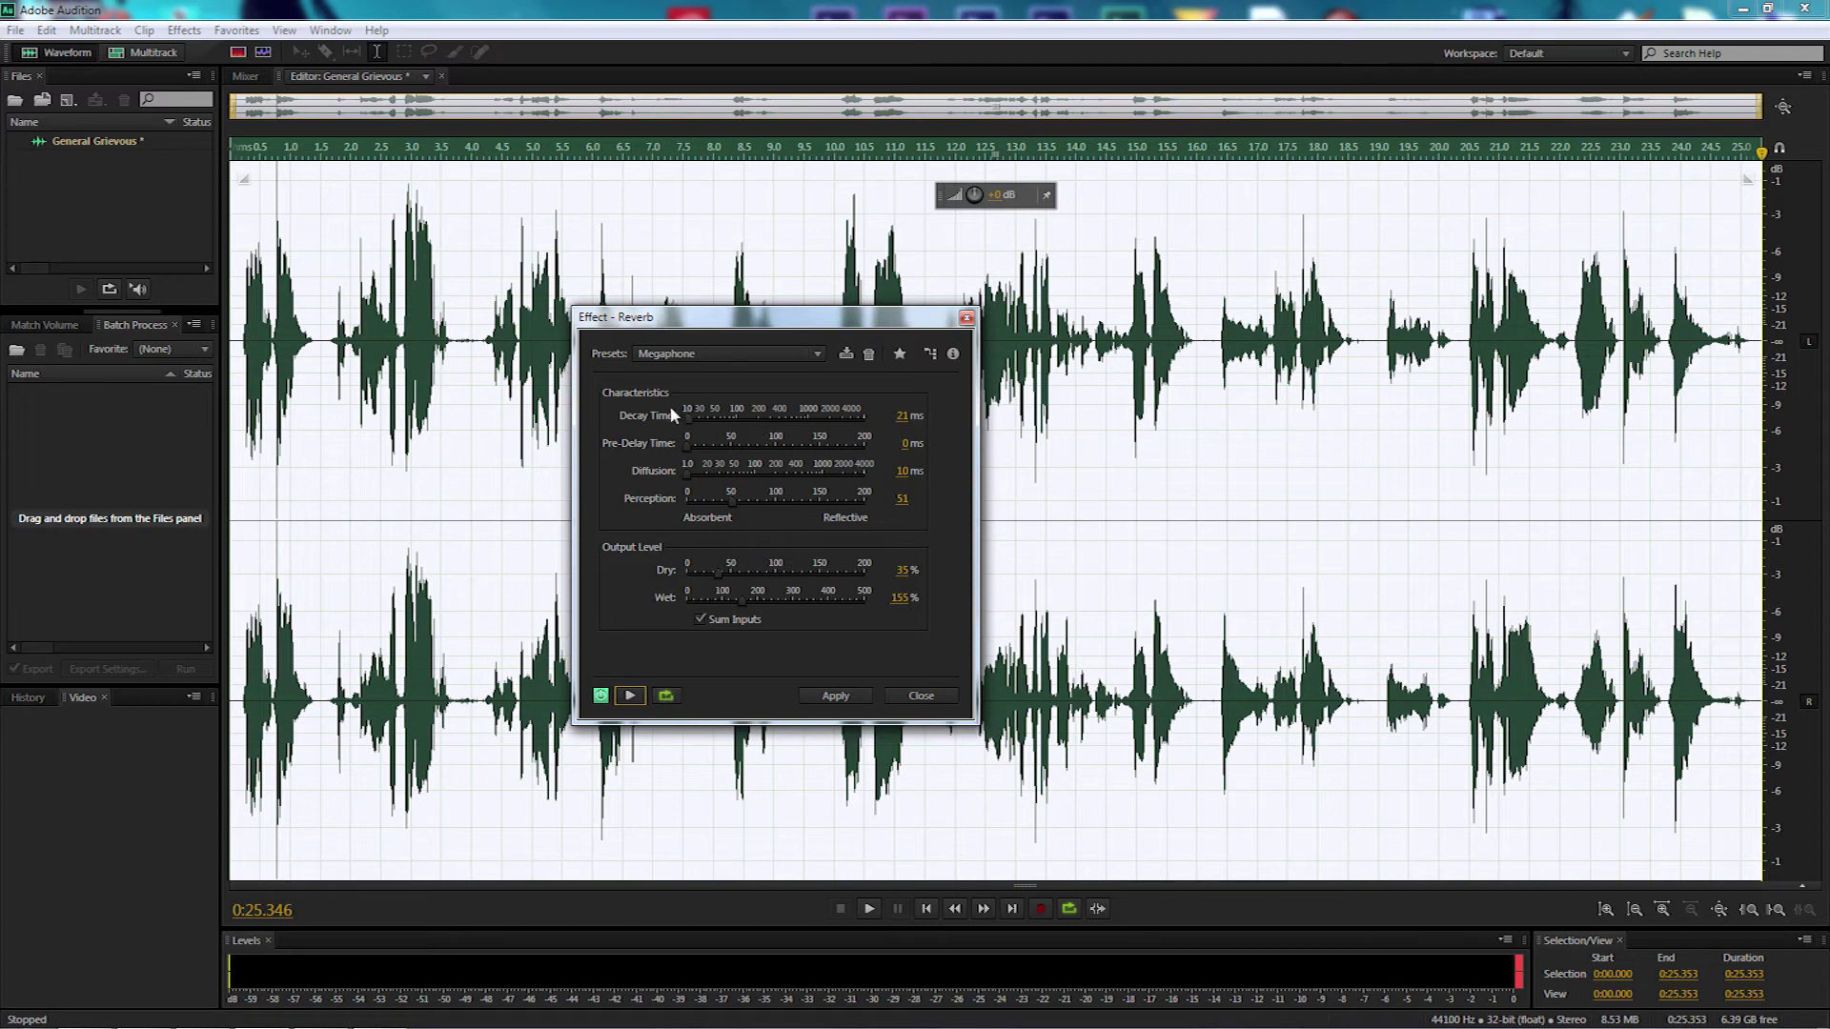
Set the reverb's decay time to 46 ms, diffusion to 50 ms and perception to 25.
click(900, 415)
text(4)
key(Return)
click(897, 471)
text(50)
key(Return)
click(901, 499)
text(2)
key(Return)
Set the reverb's output levels to 15% dry and 50% wet.
click(902, 570)
text(1)
click(894, 599)
text(50)
key(space)
key(space)
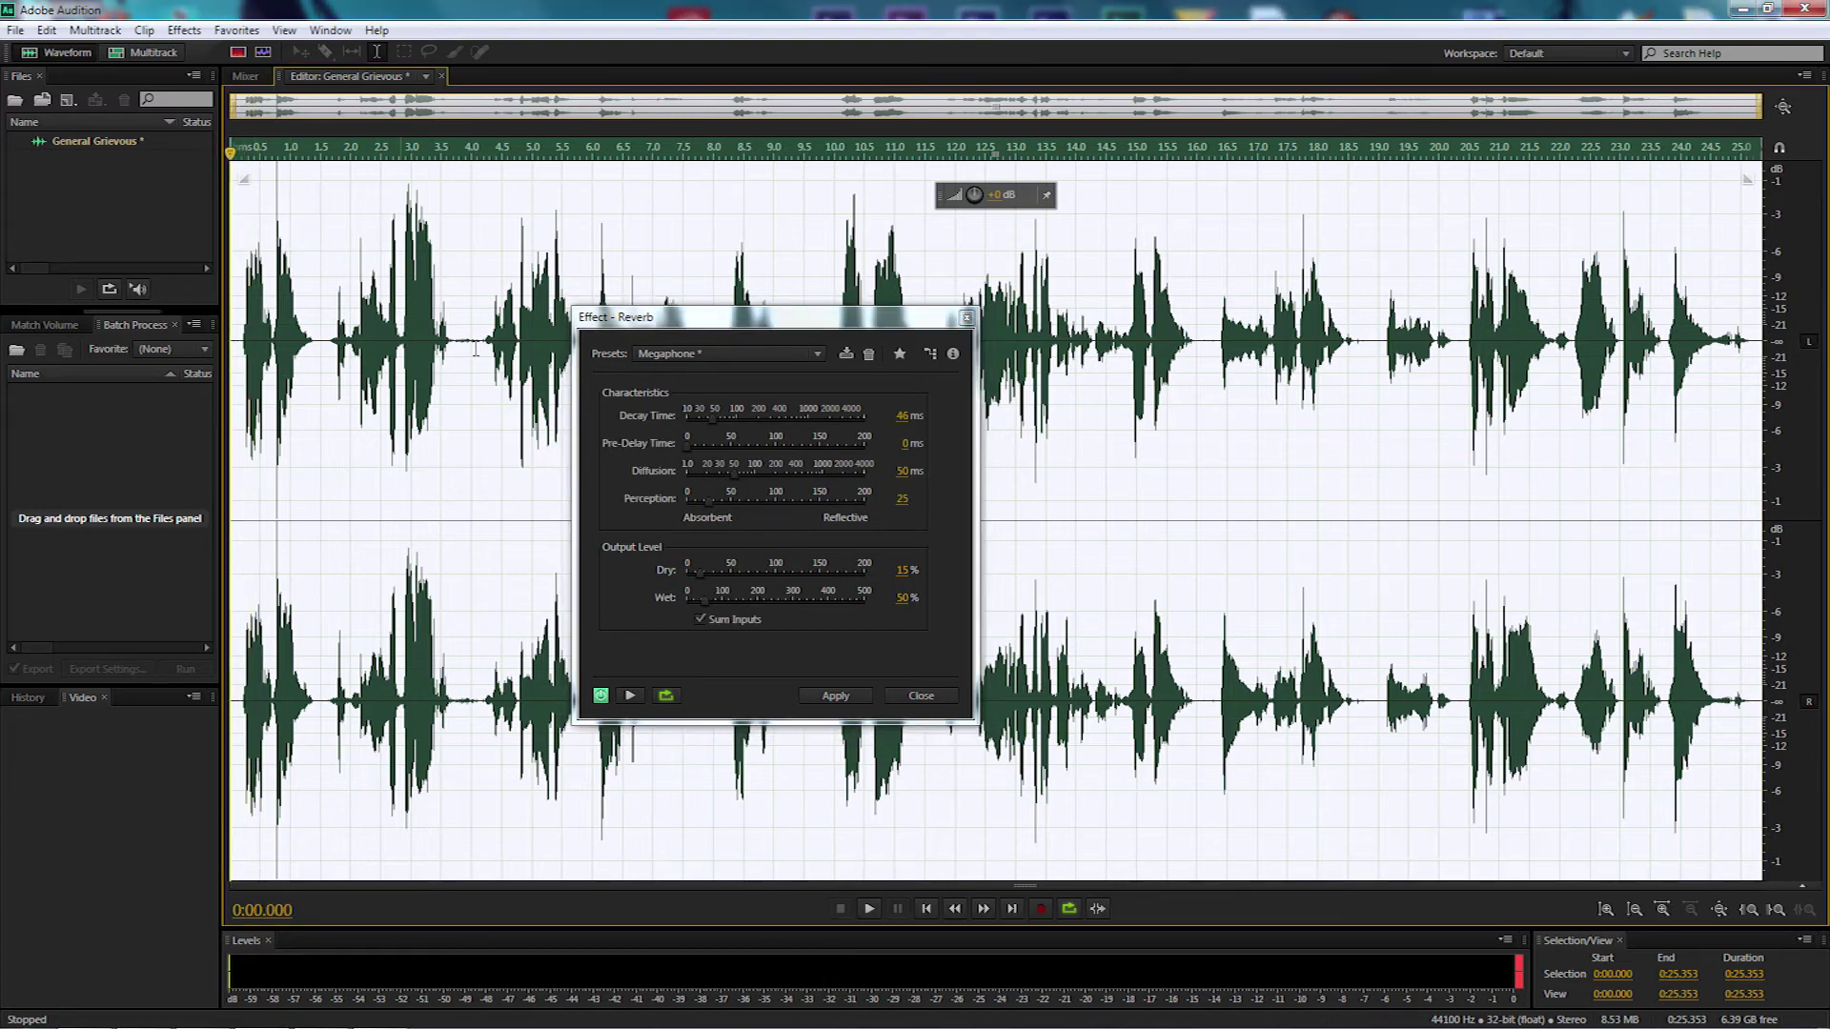
Preview the reverb while trying a dry level of 42% and wet levels of 109% and 146%.
click(629, 696)
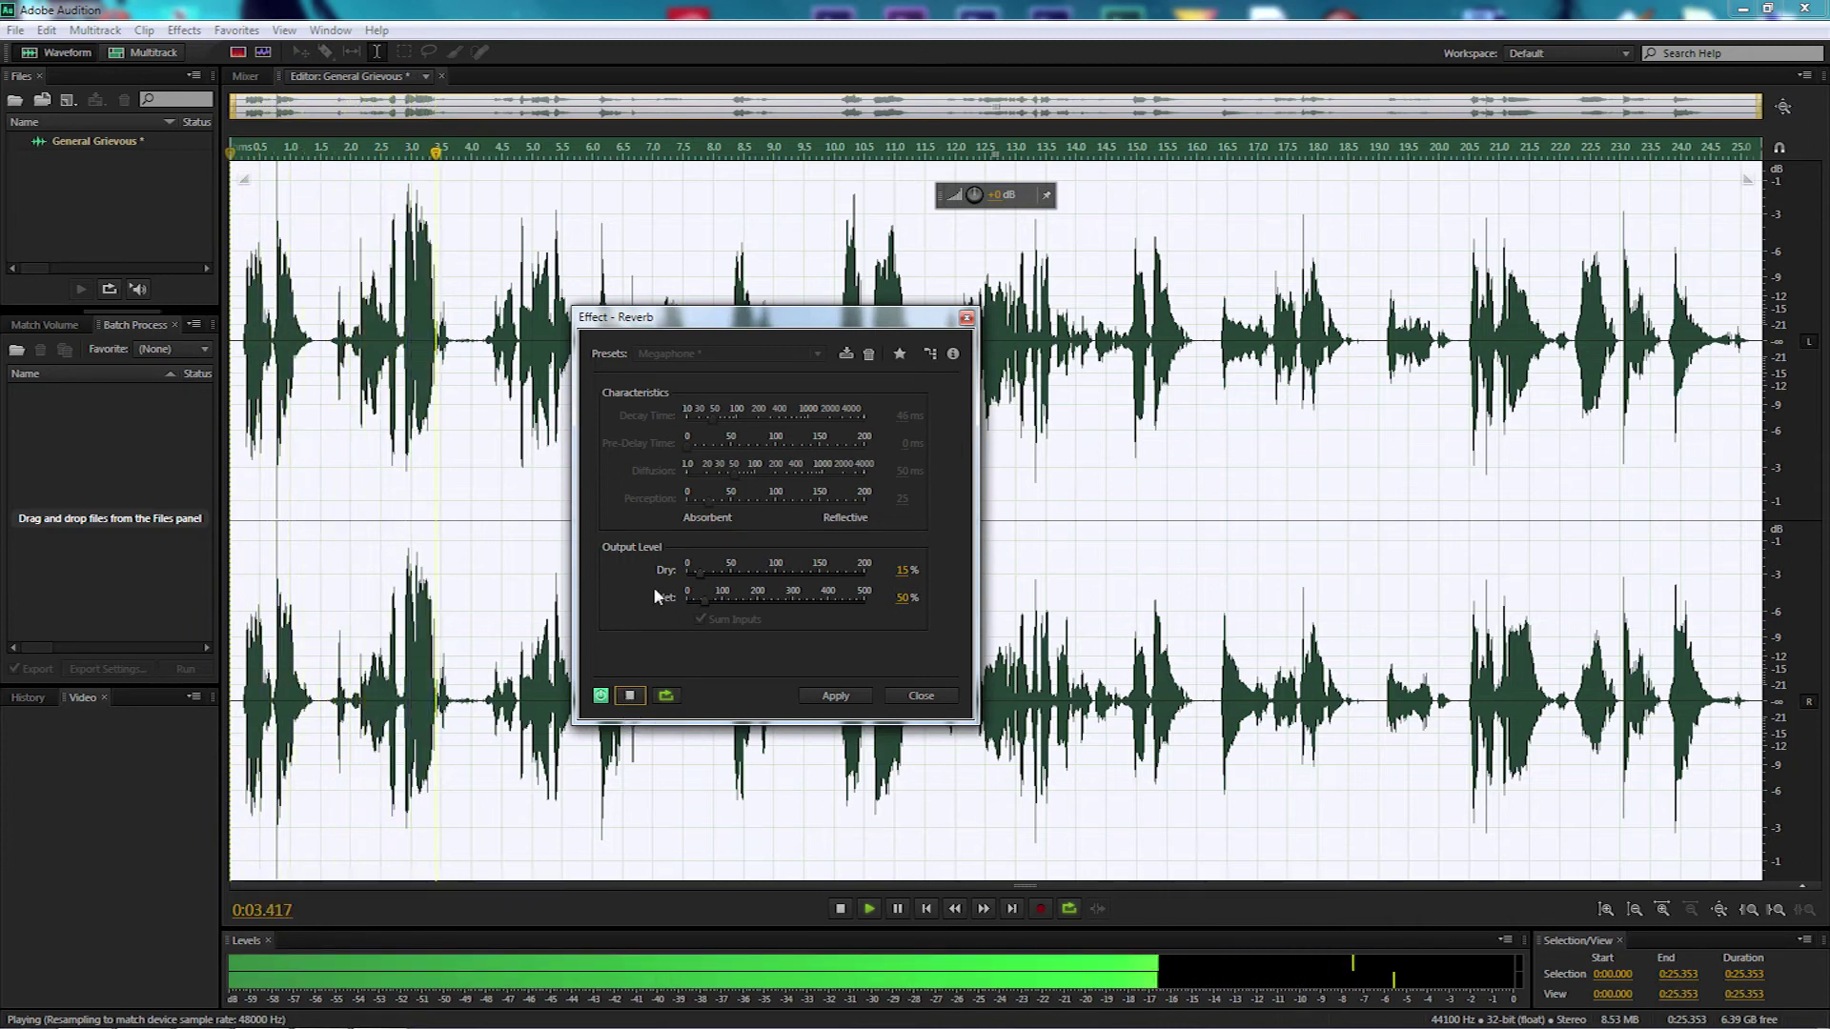
drag(704, 572, 727, 574)
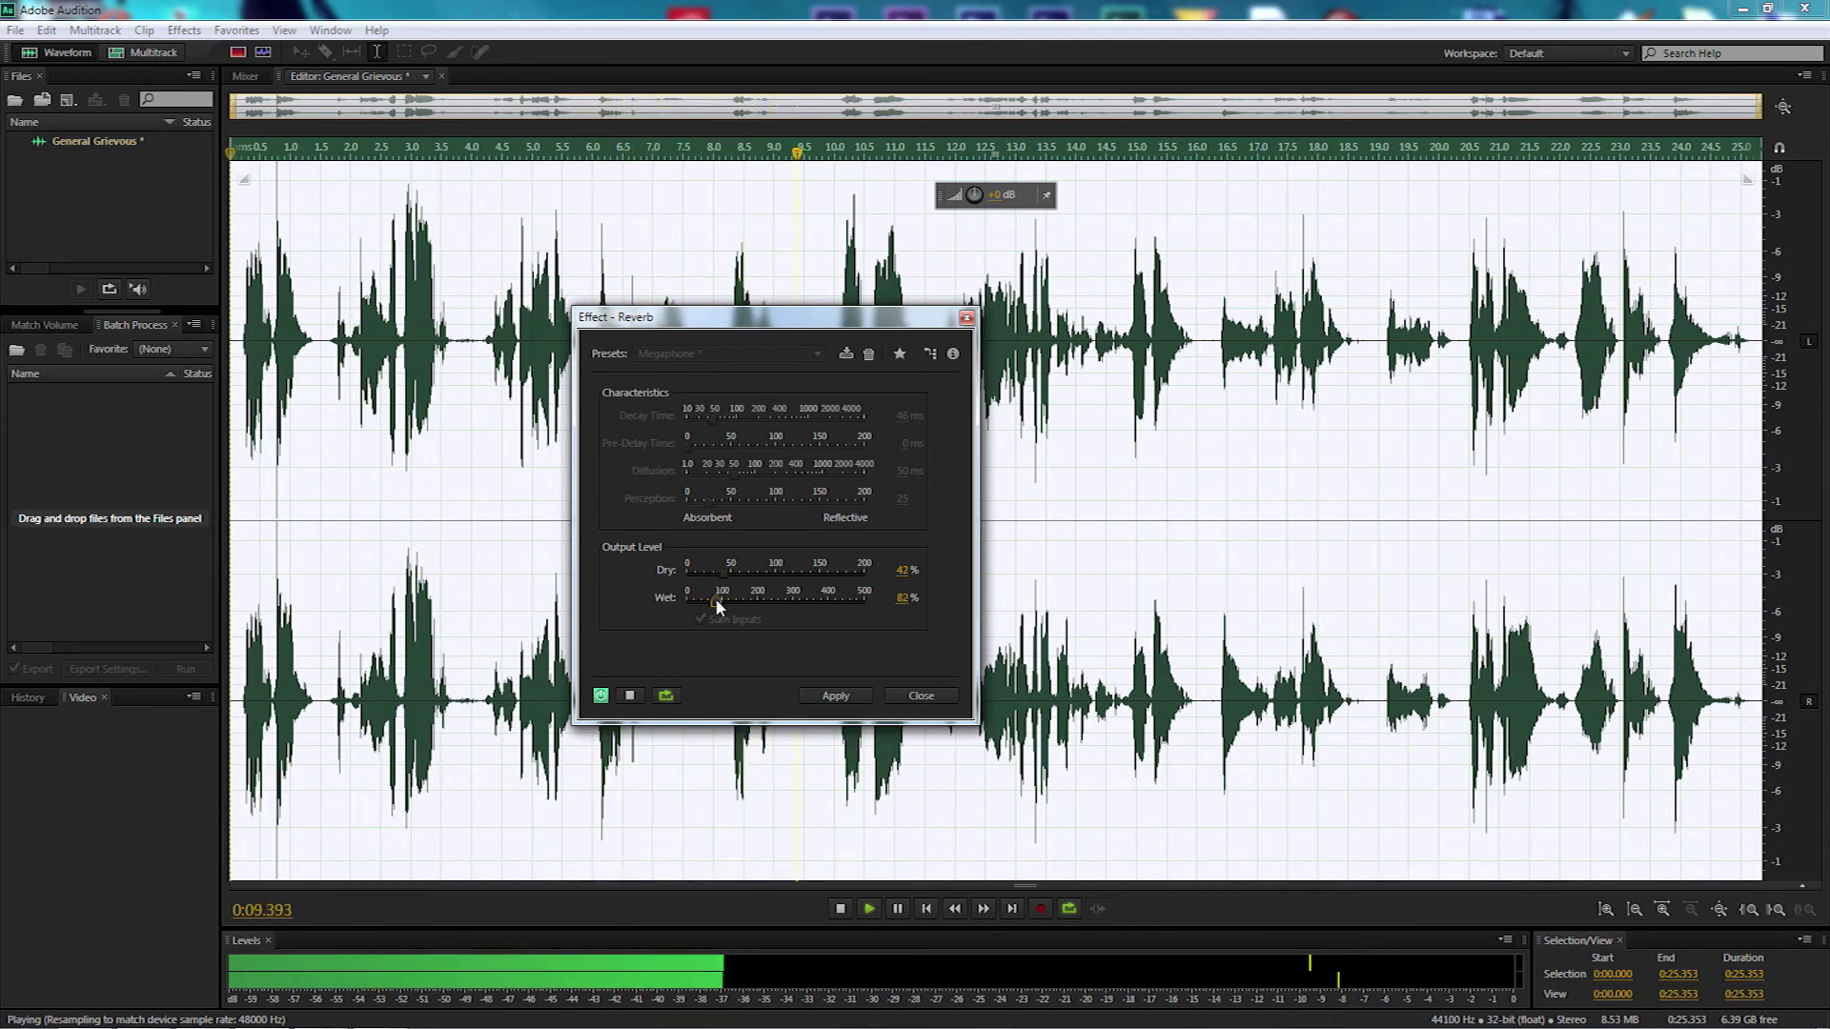
drag(710, 607, 727, 605)
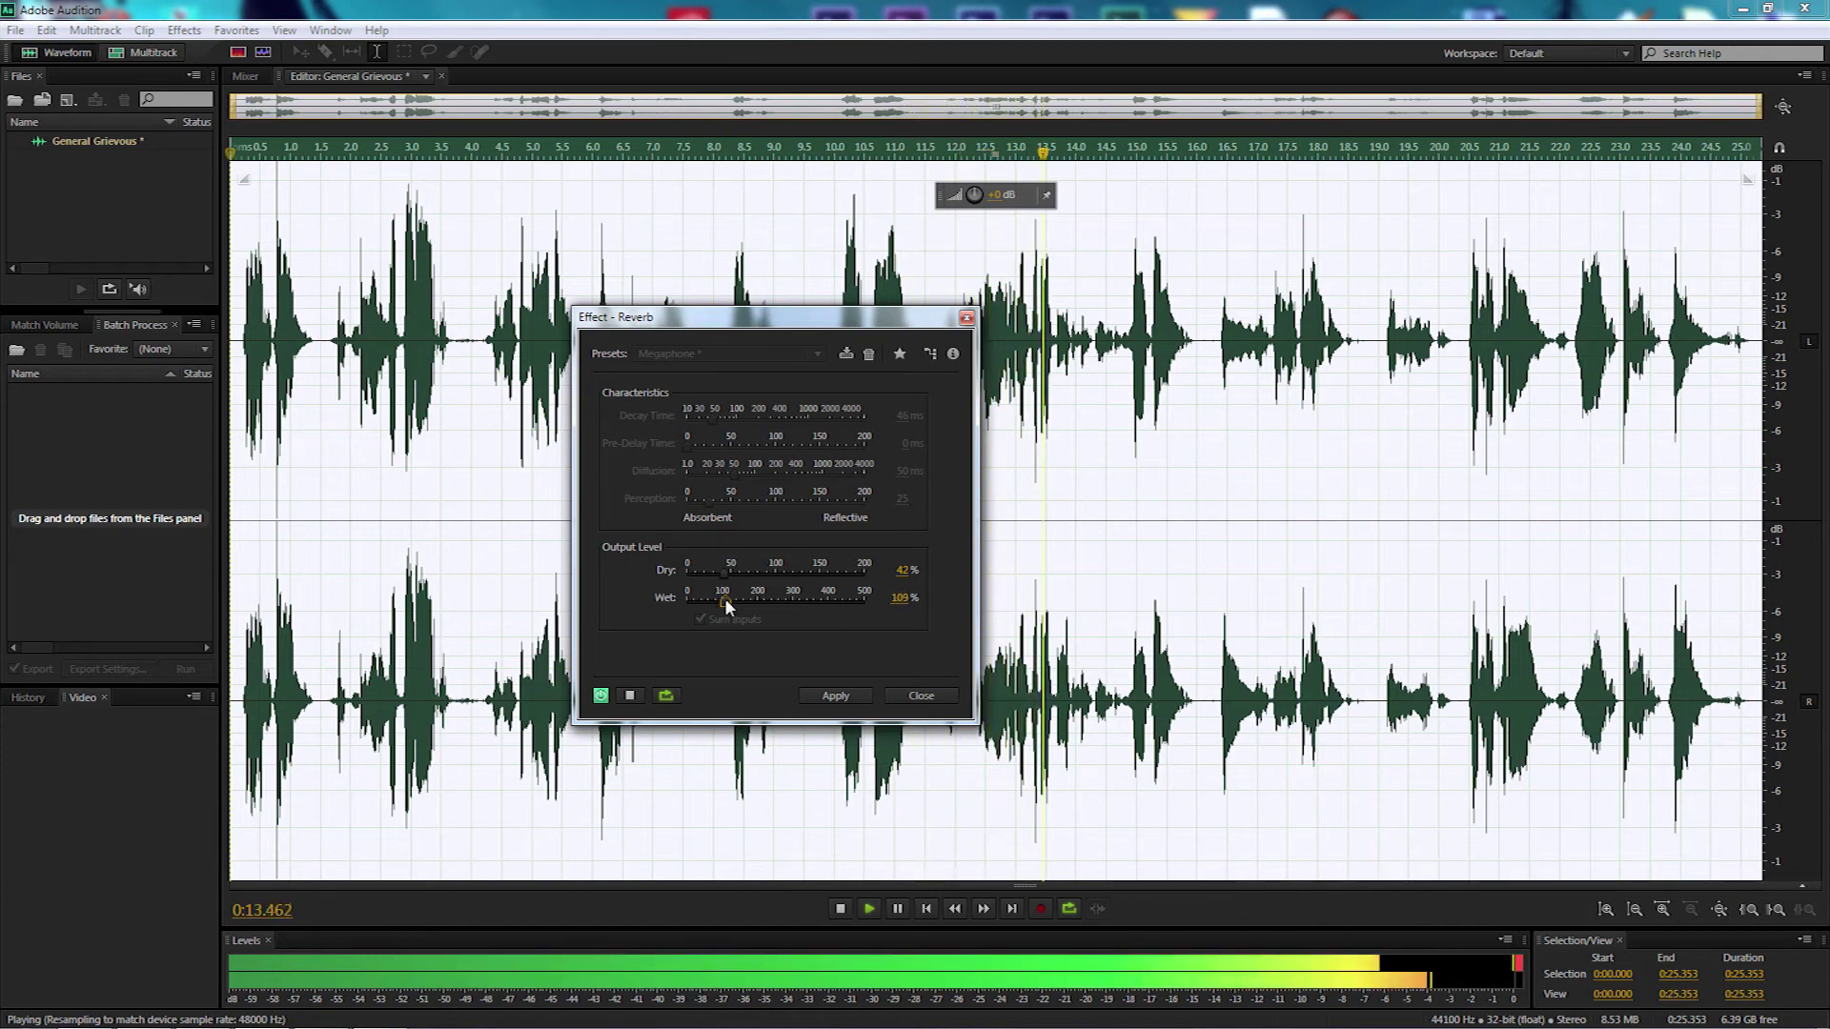
drag(725, 604, 738, 601)
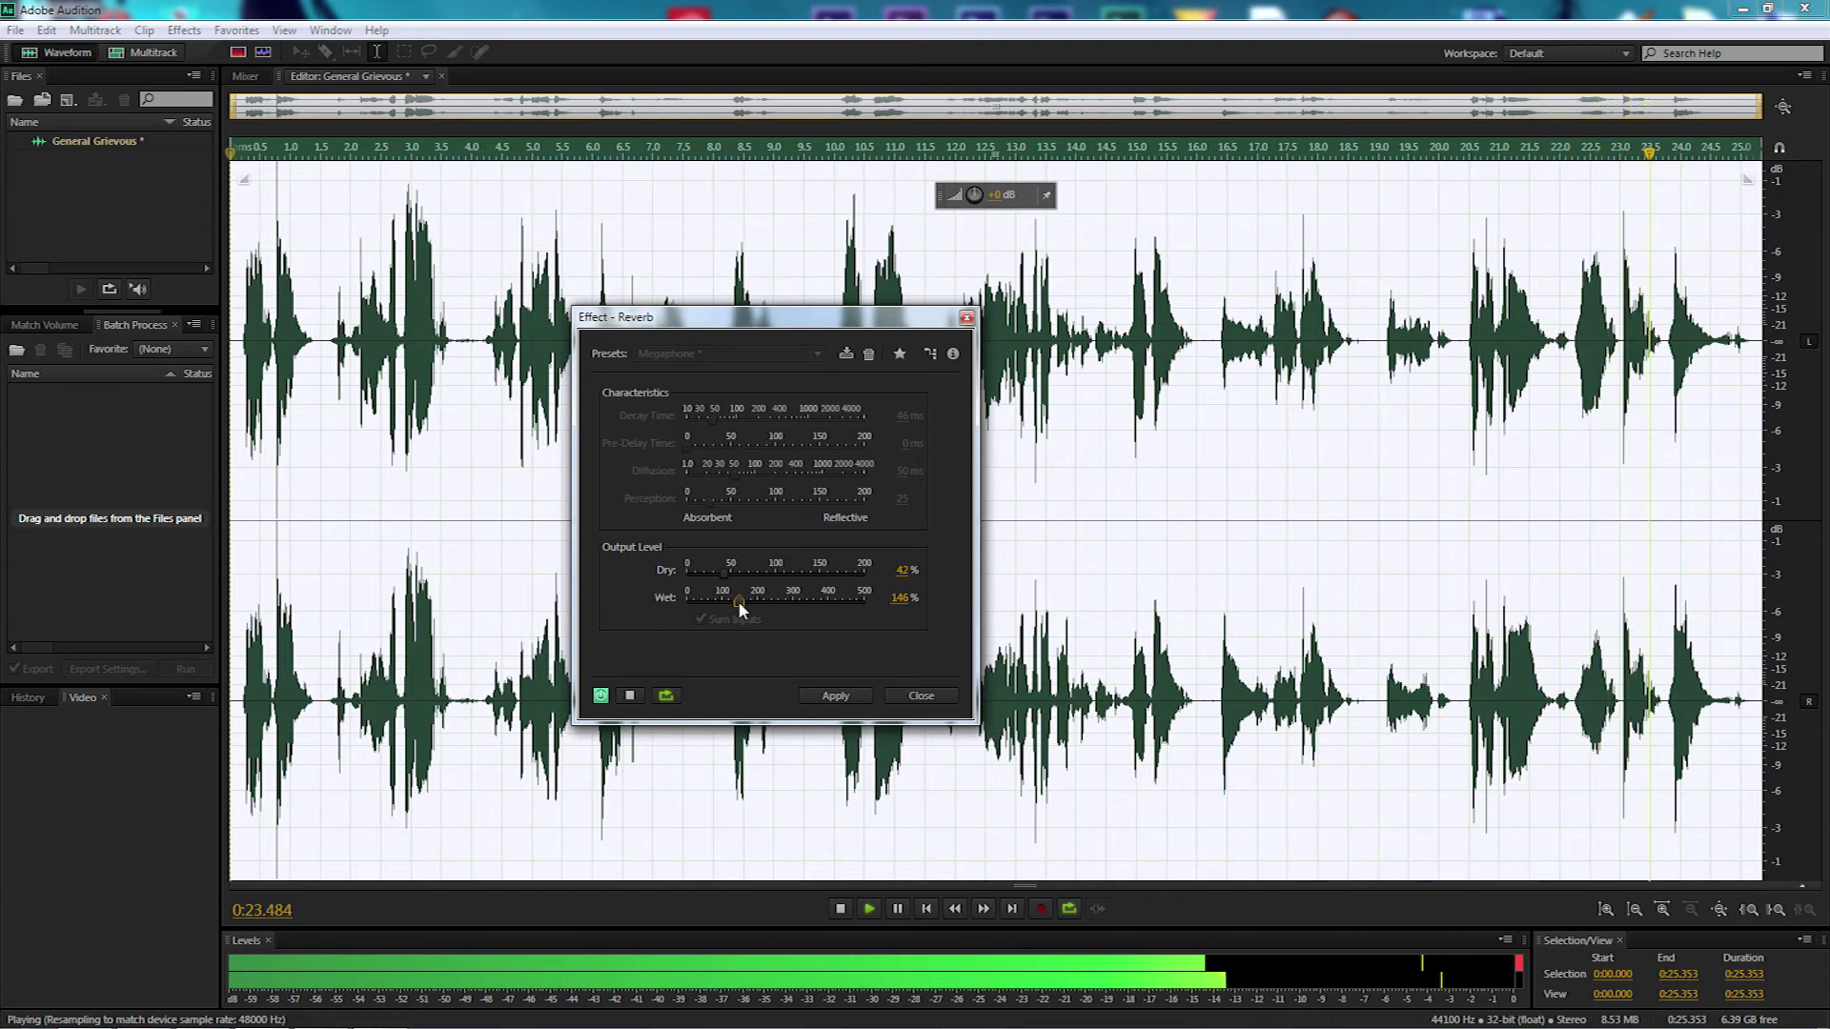
click(630, 696)
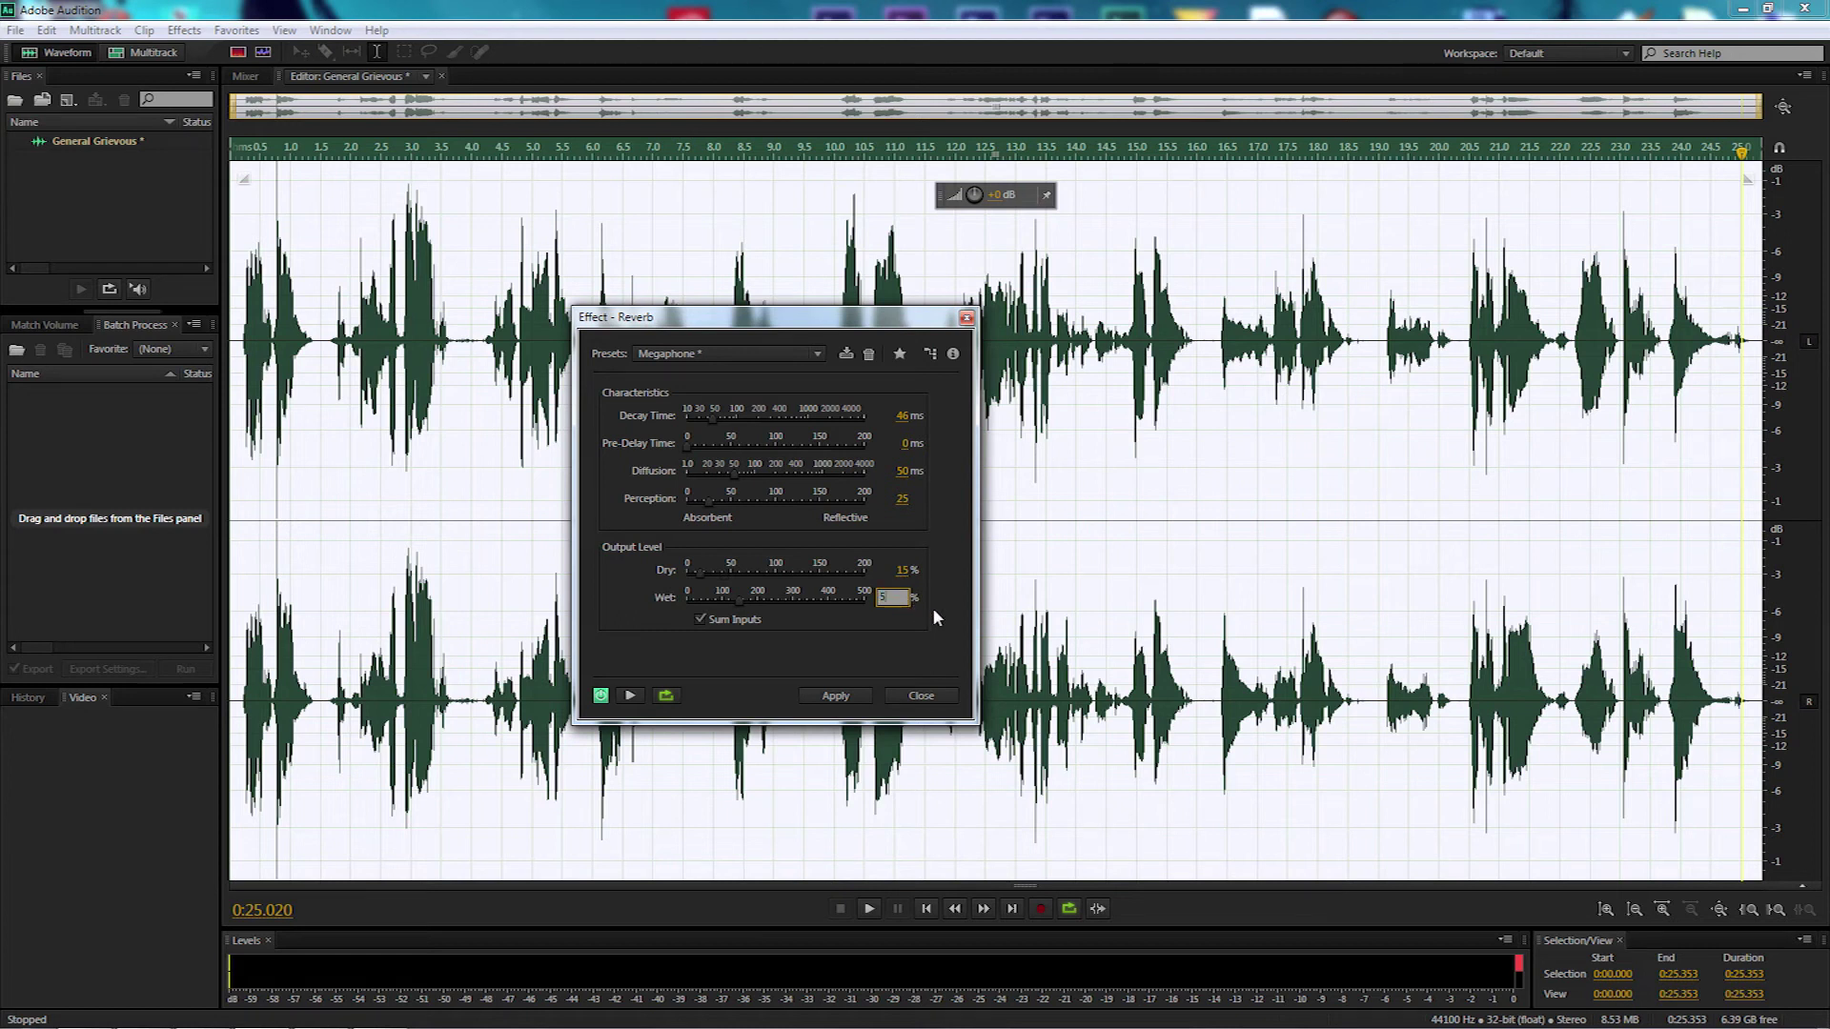
Raise the reverb's wet level to 152% and dry level to 47% during a preview, then apply the effect to the recording.
click(632, 694)
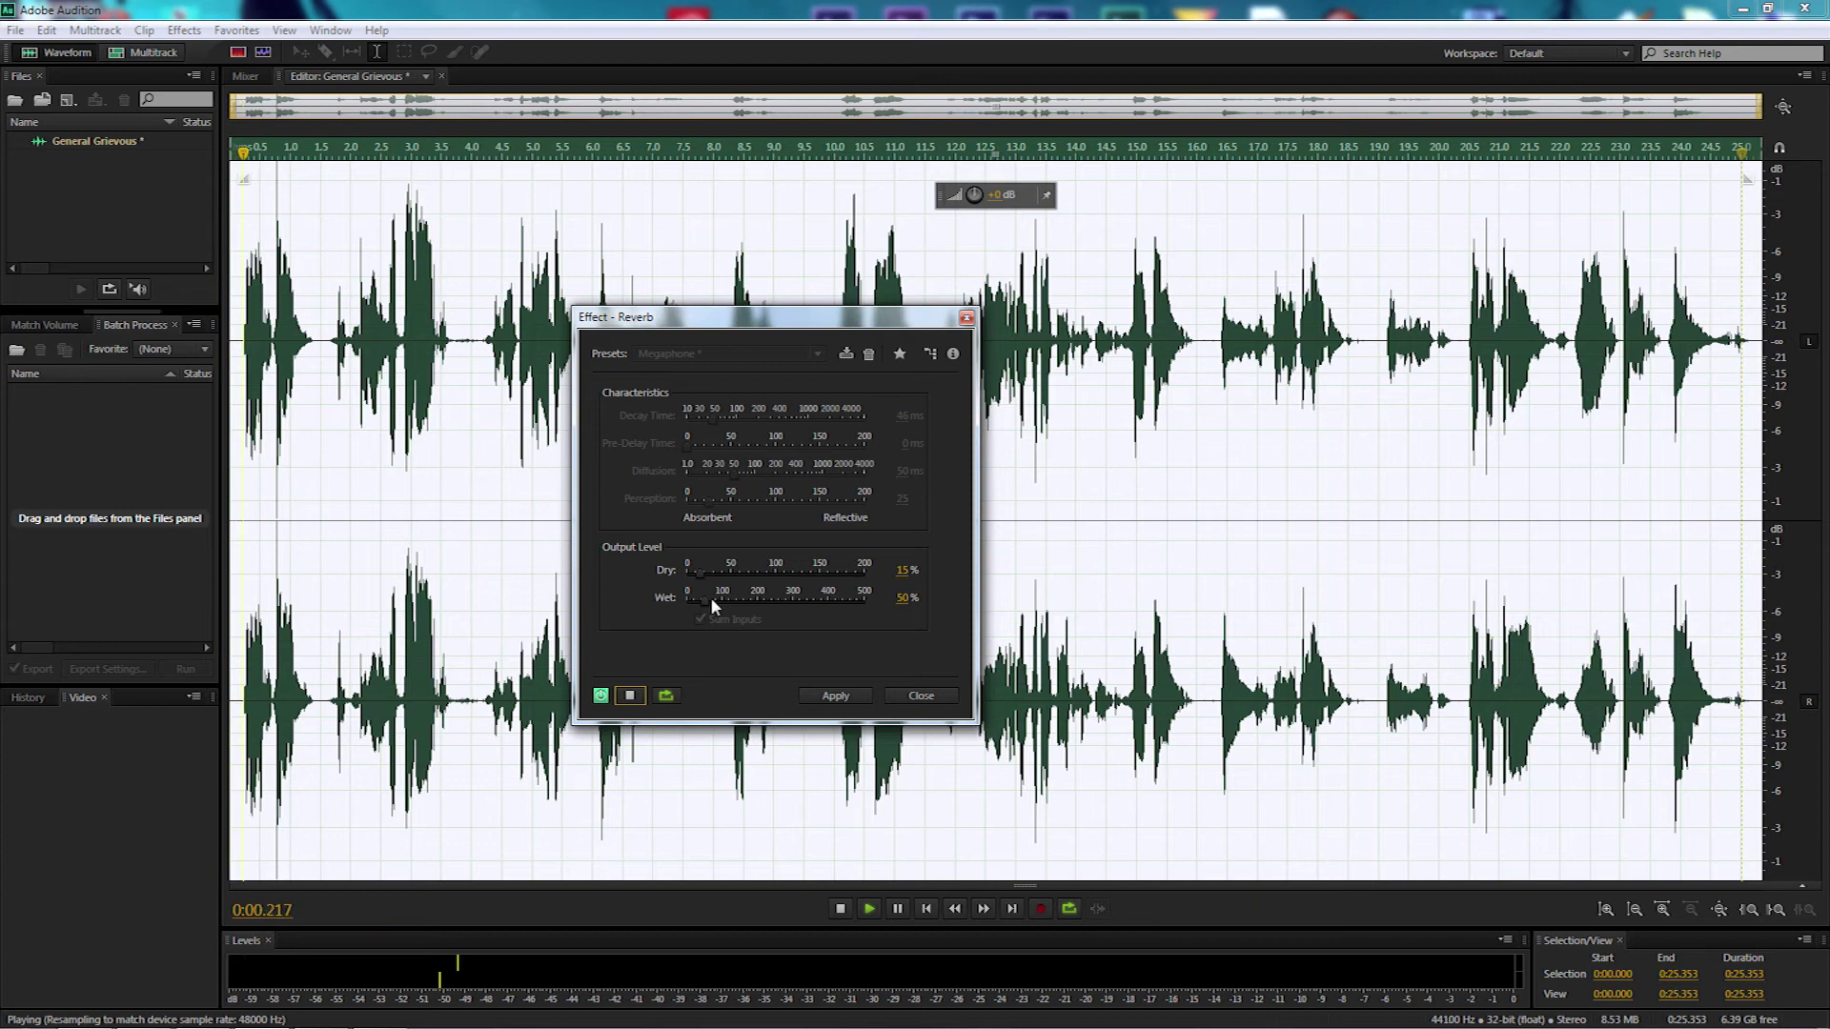
drag(713, 602, 740, 597)
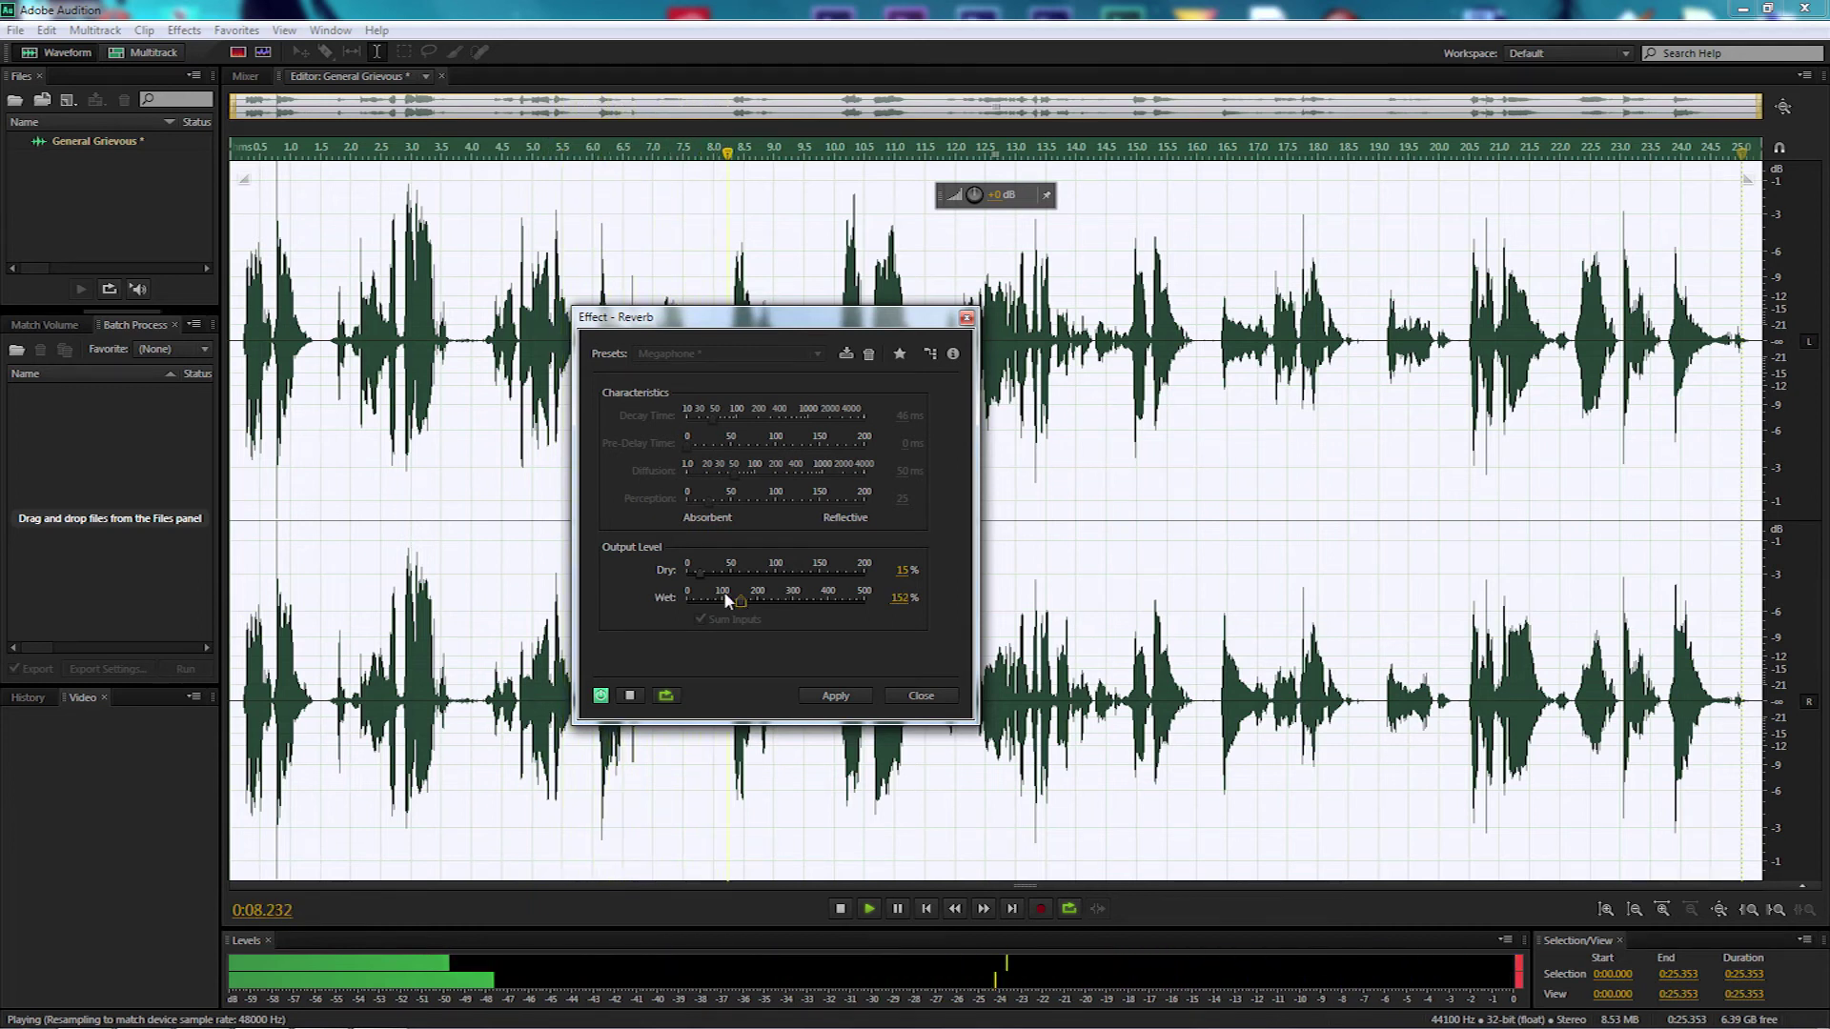
drag(695, 569, 730, 577)
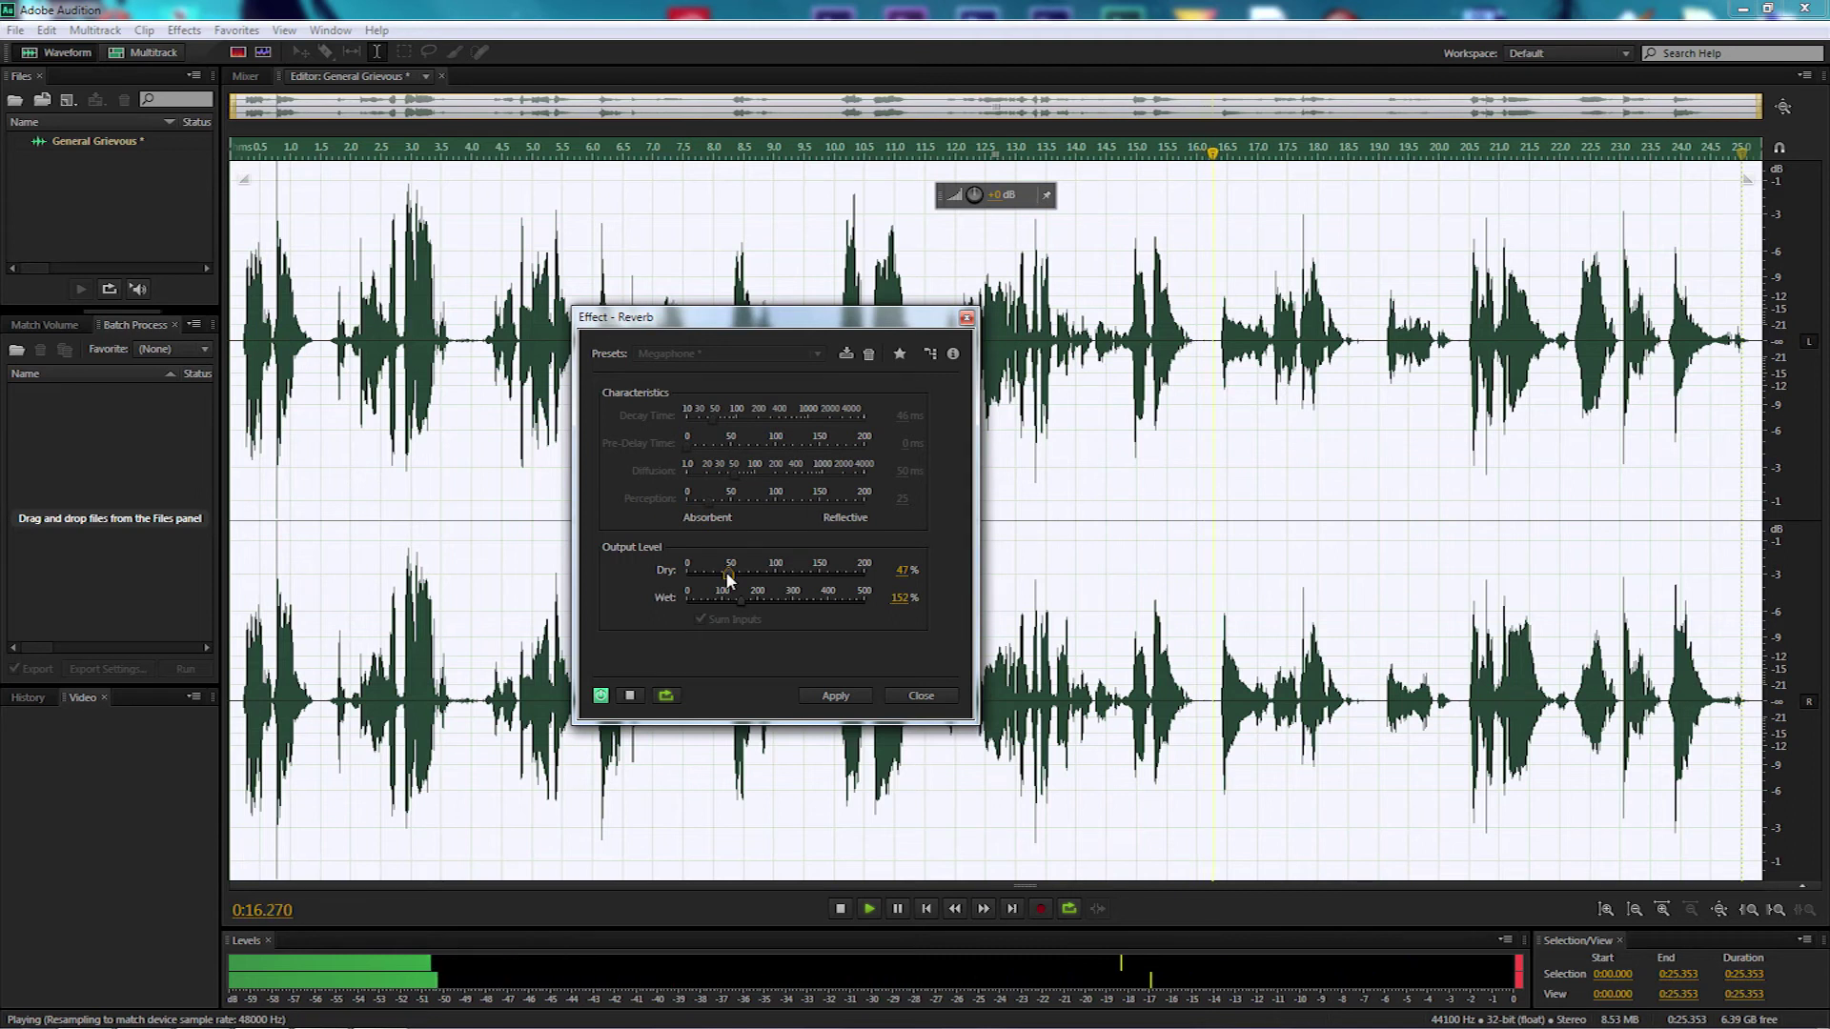
click(630, 696)
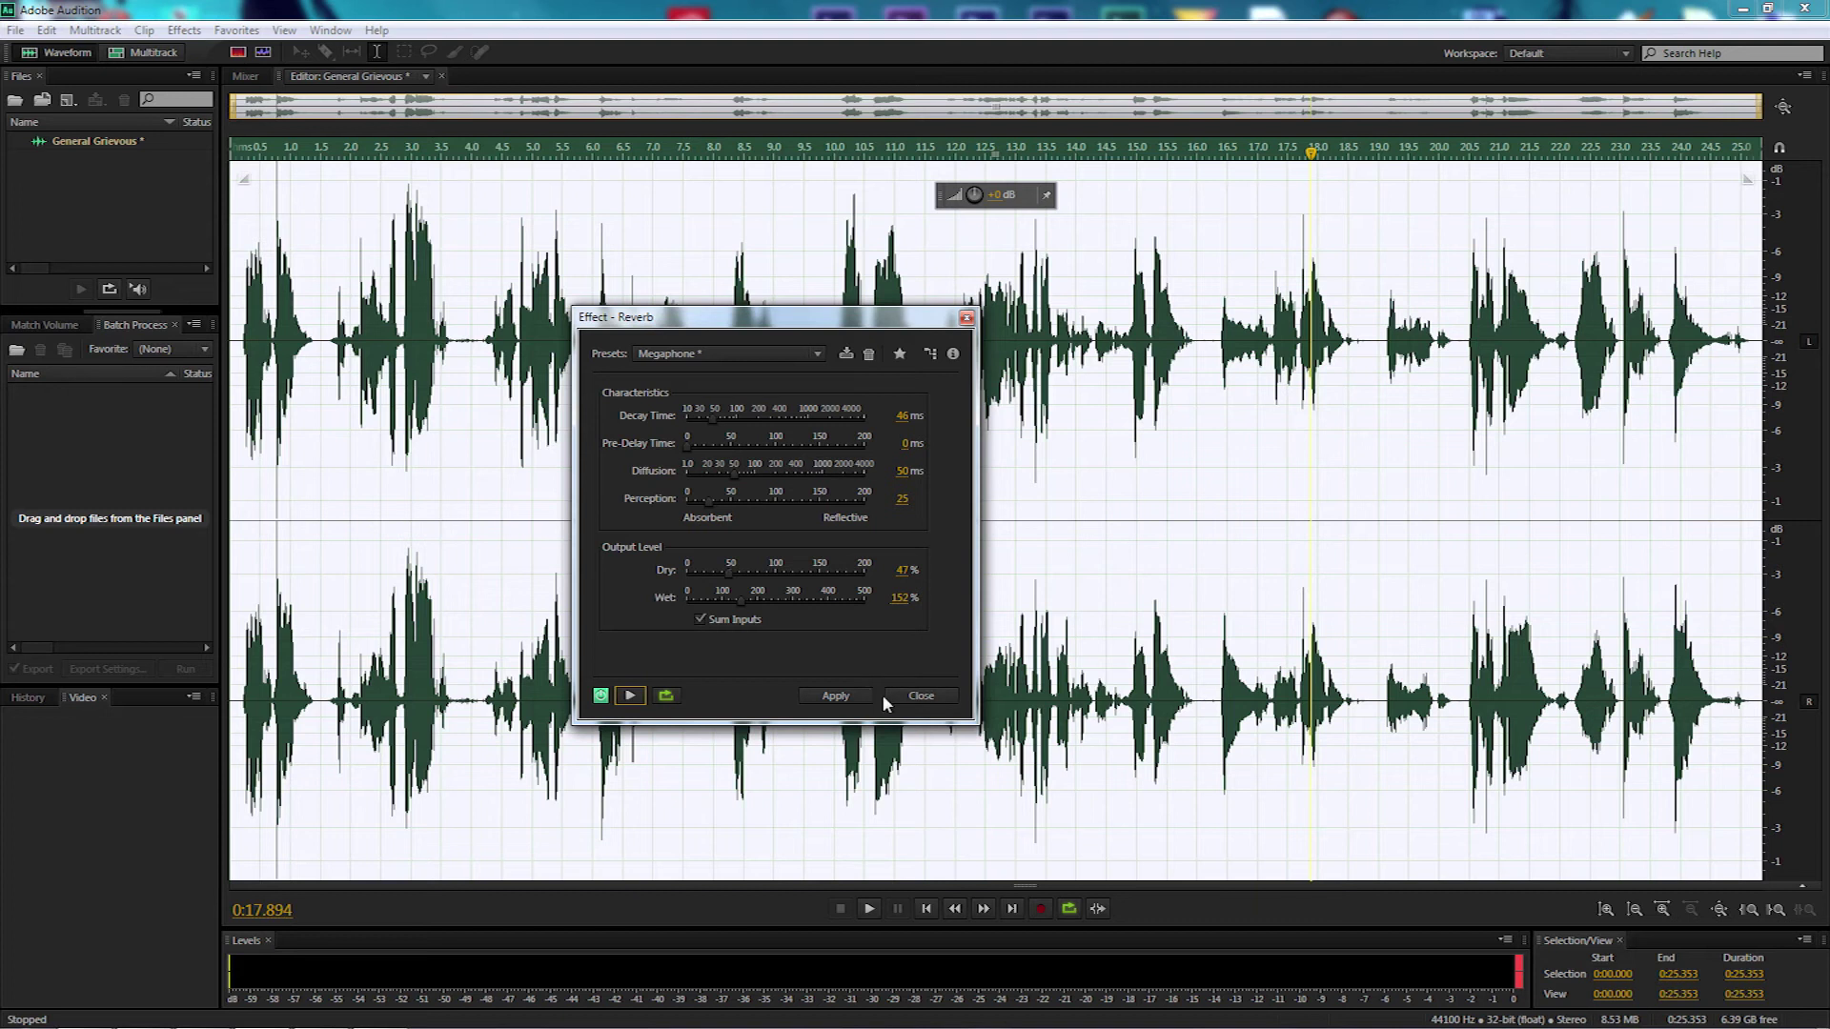
click(835, 696)
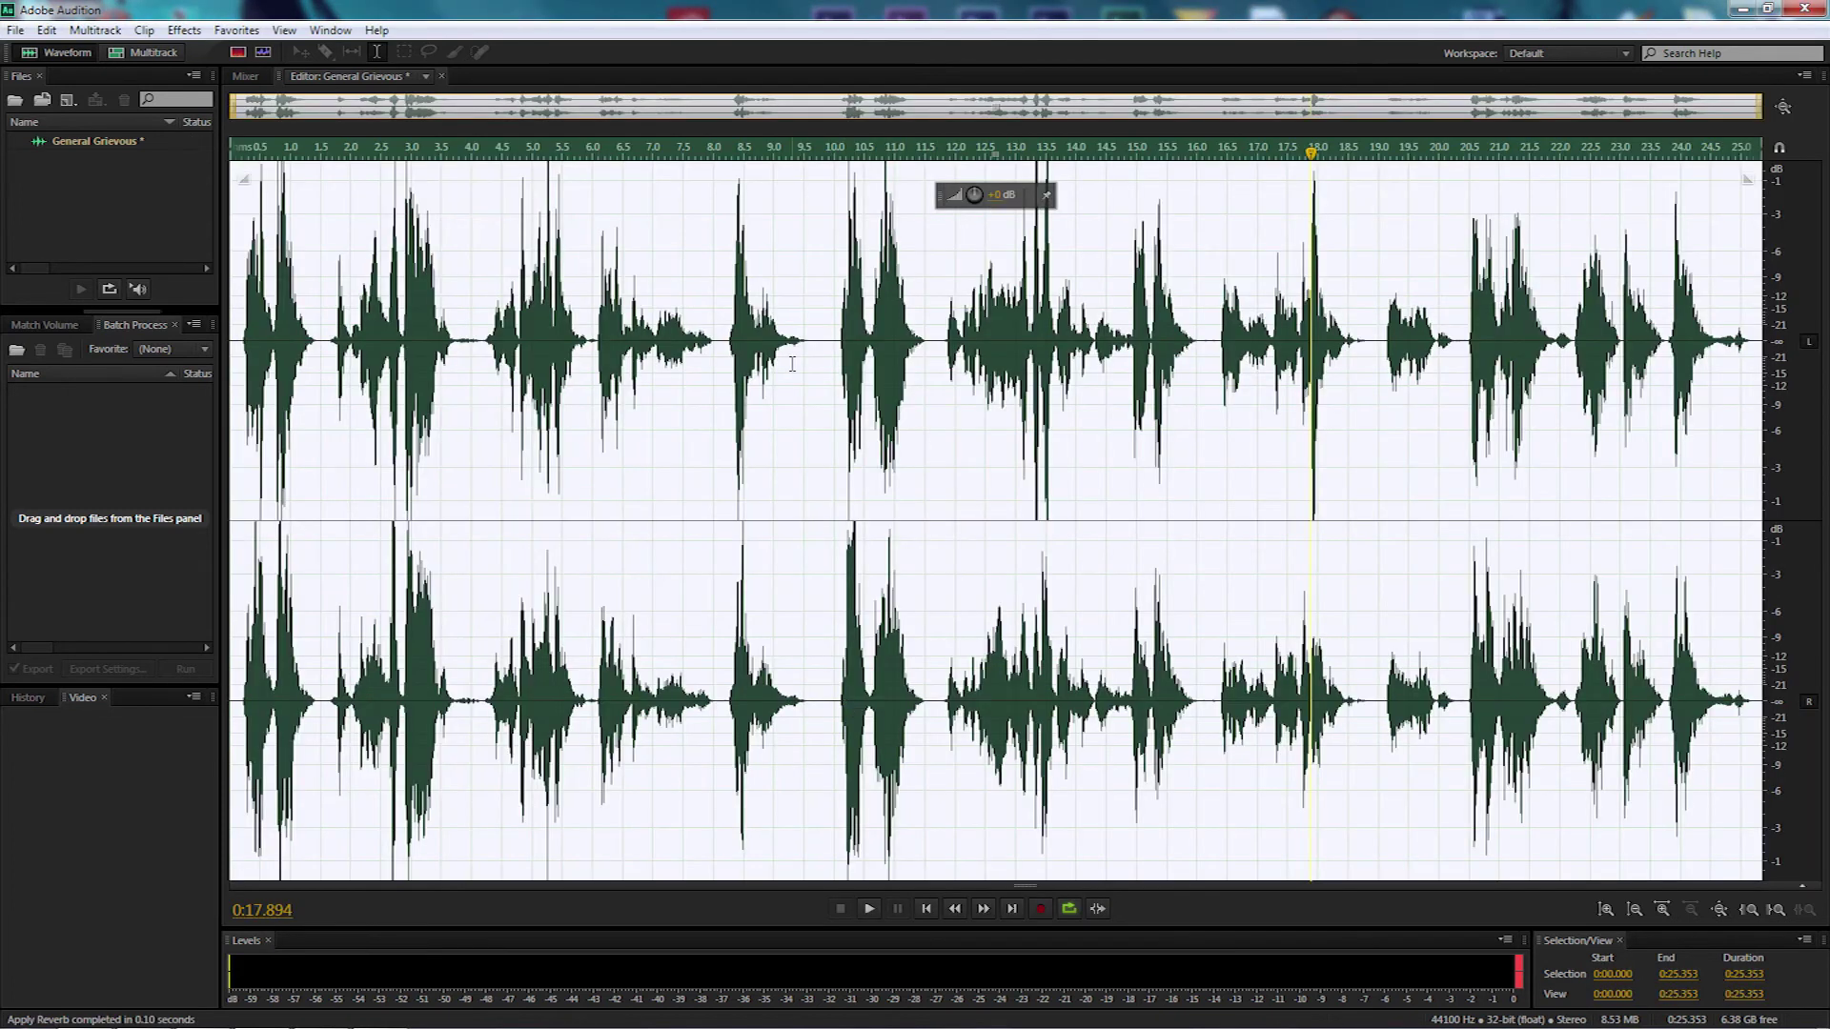
Lower the recording's volume, play it from the start with nothing selected, and raise the volume slightly again.
drag(1000, 200, 995, 200)
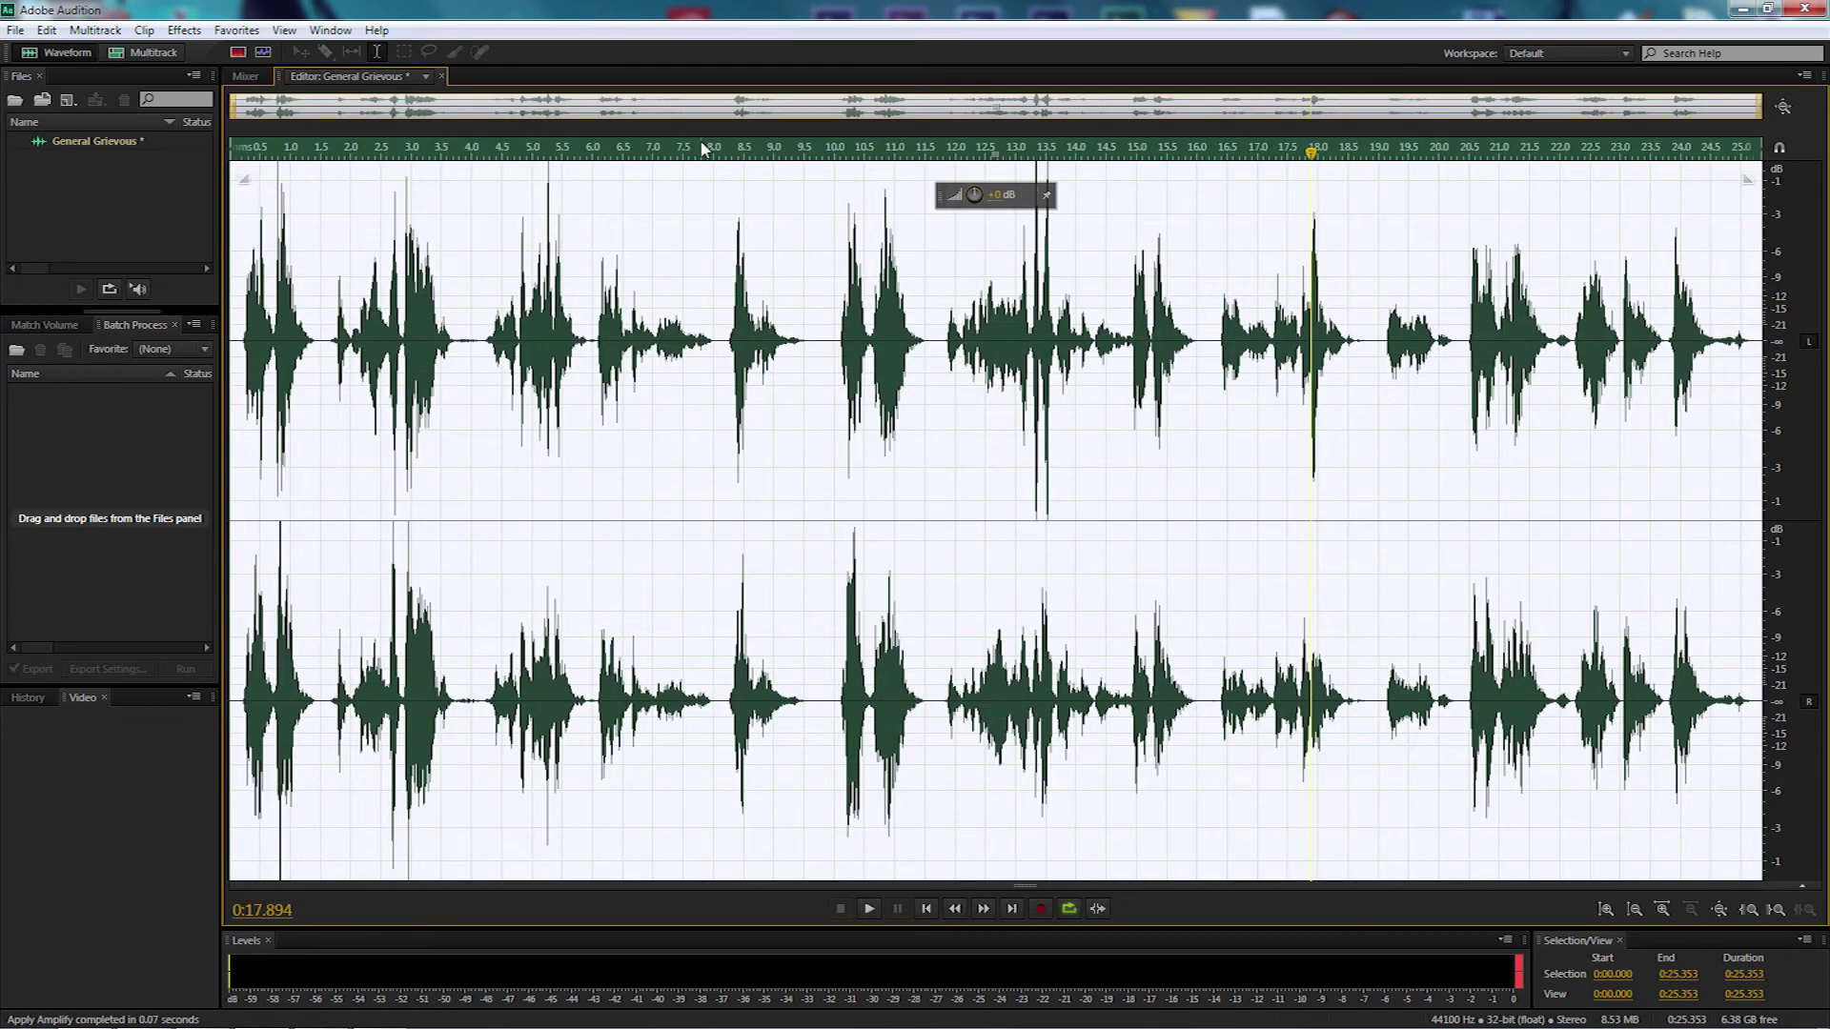
key(ctrl+shift+a)
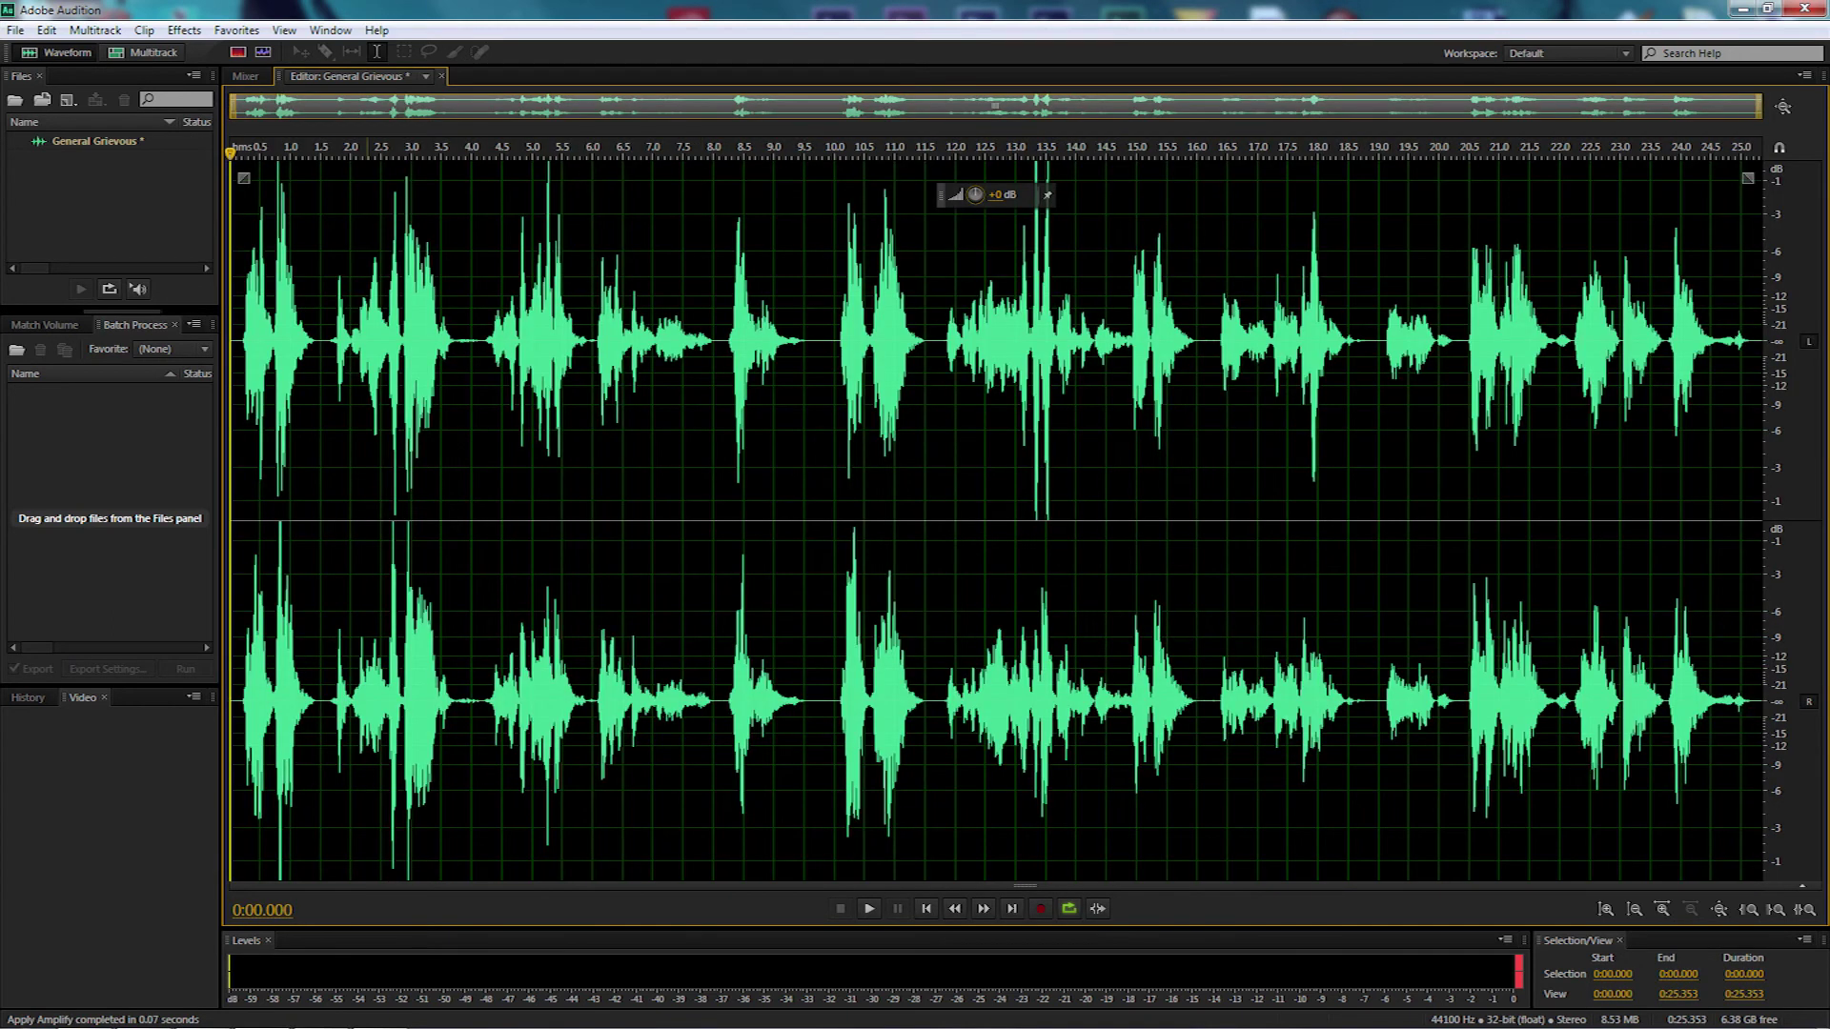
key(space)
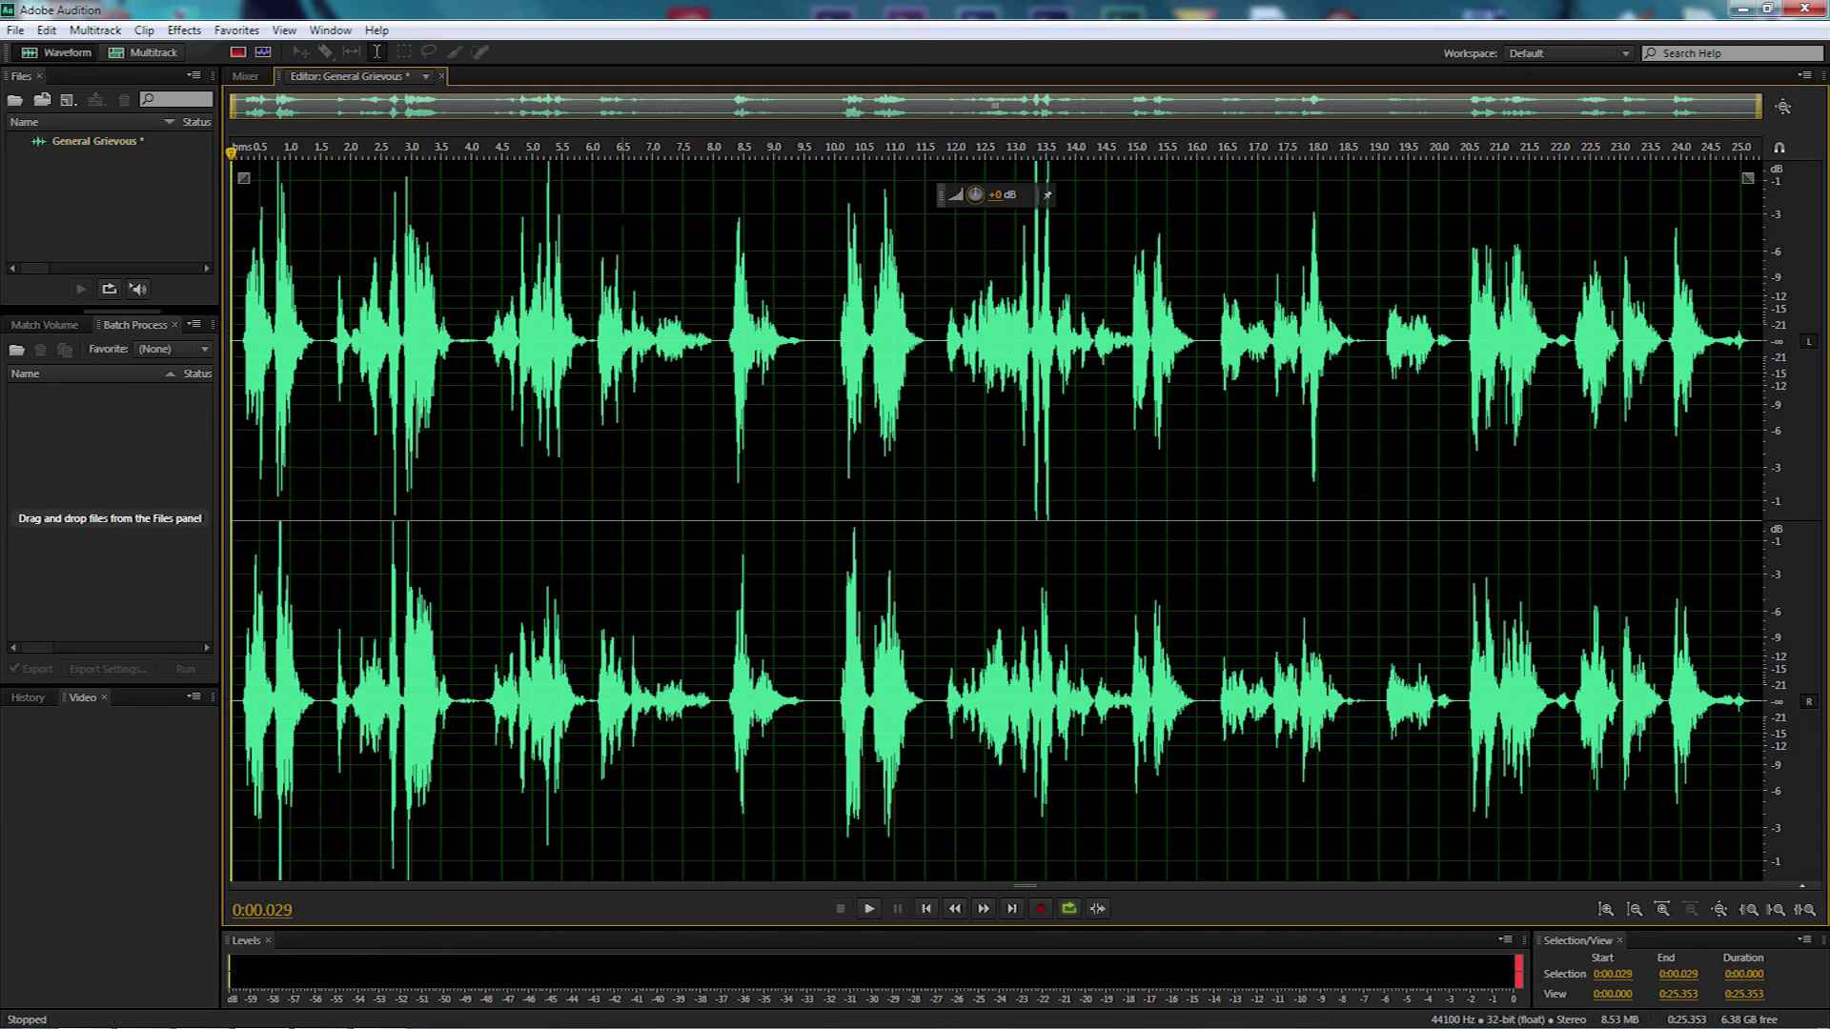
drag(997, 197, 1007, 198)
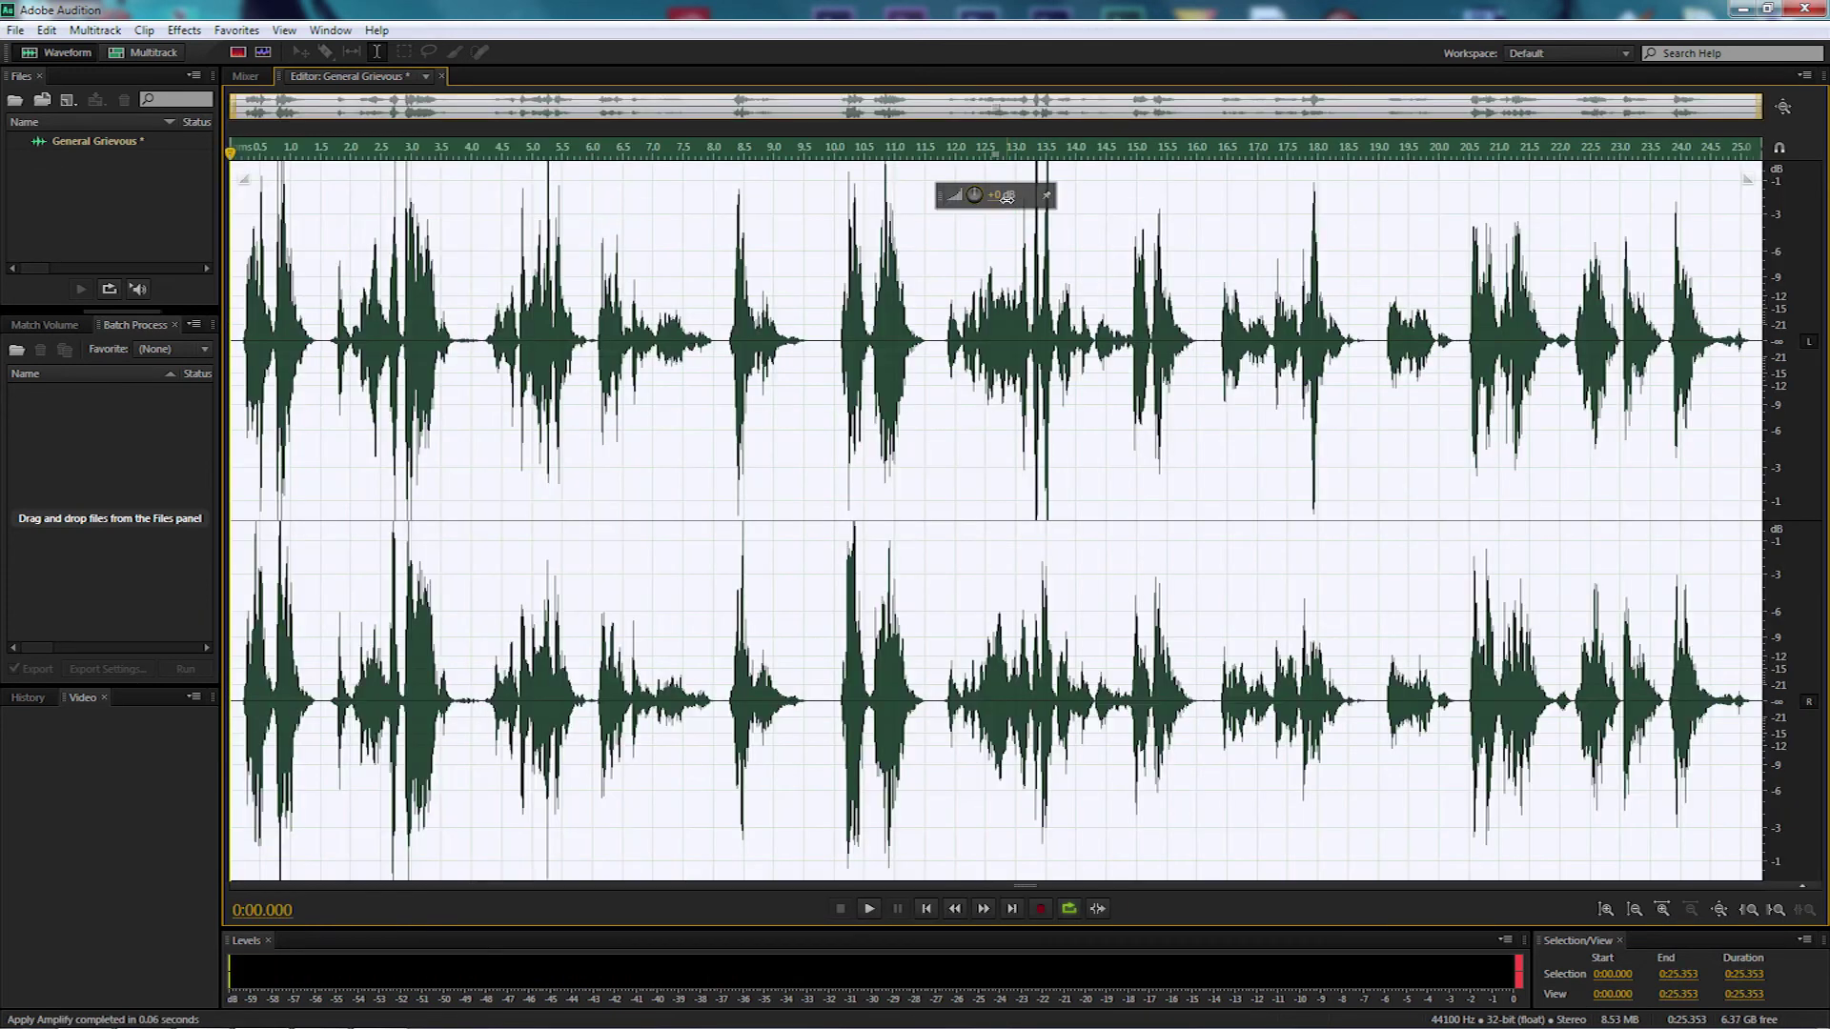
Apply the Hard Limit to -0.1 dB favorite to the whole recording and listen to the result.
click(225, 31)
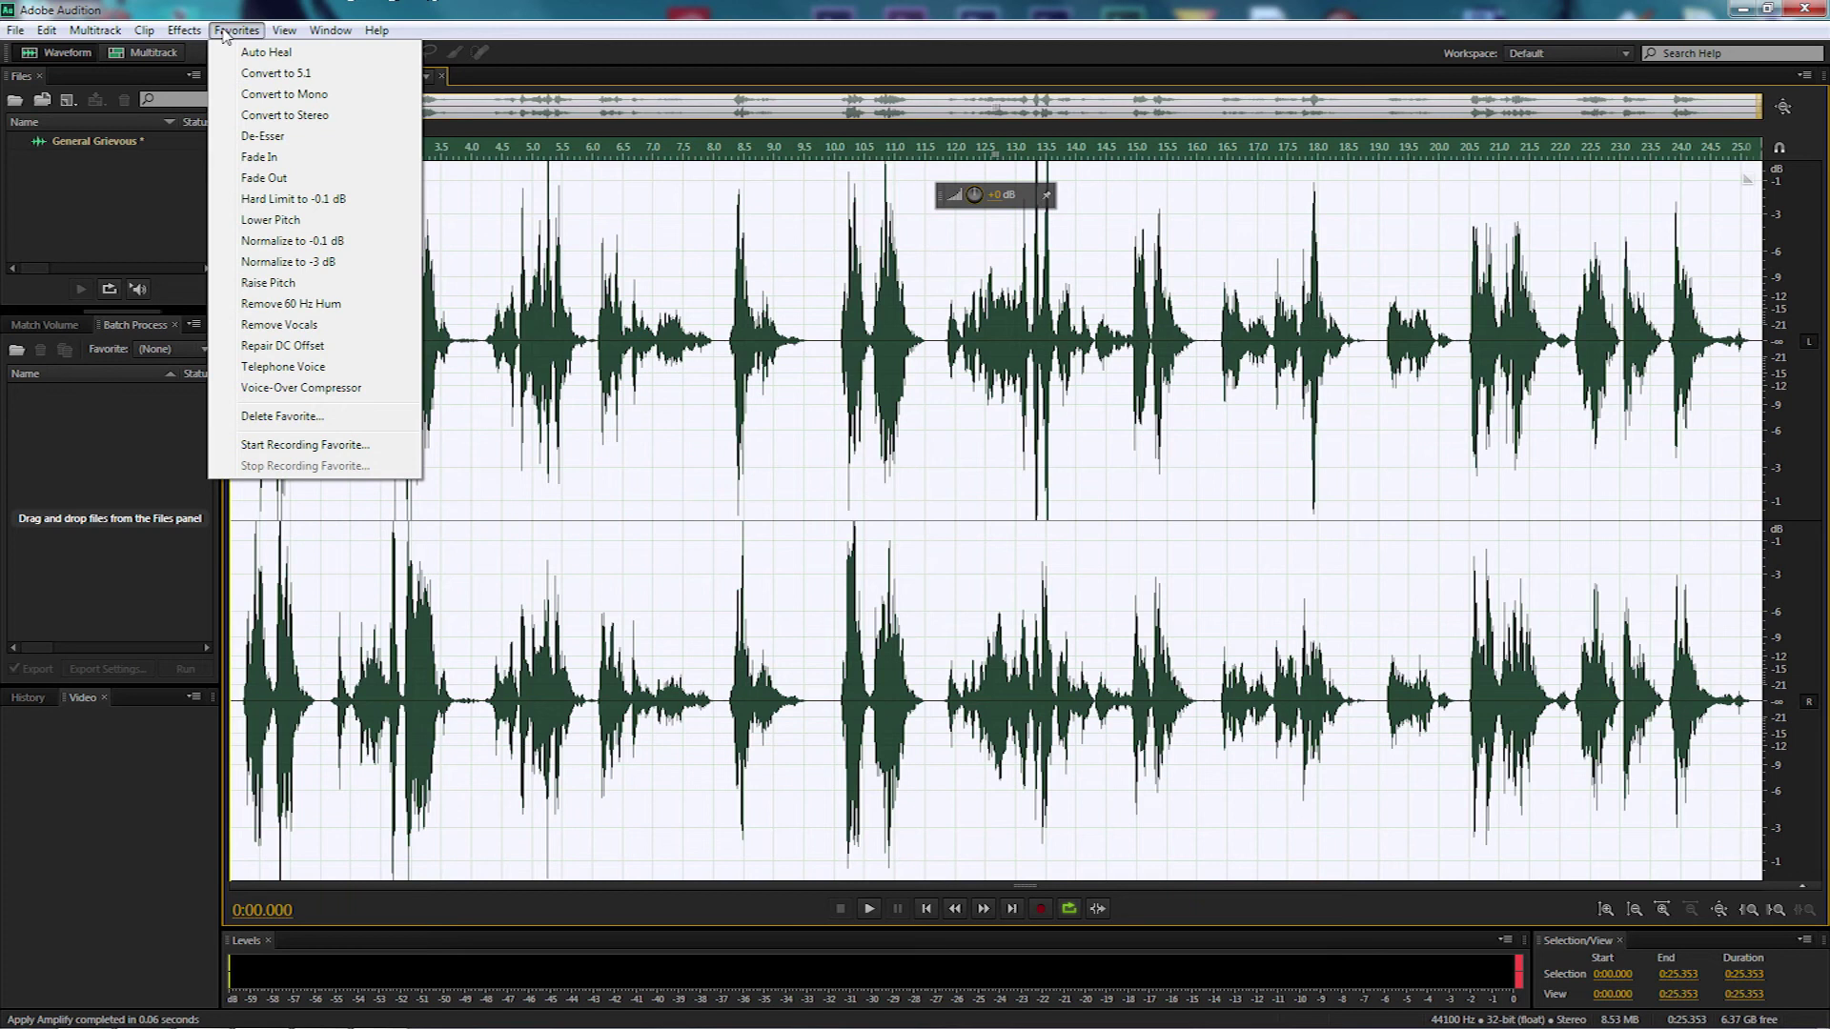
click(312, 208)
key(space)
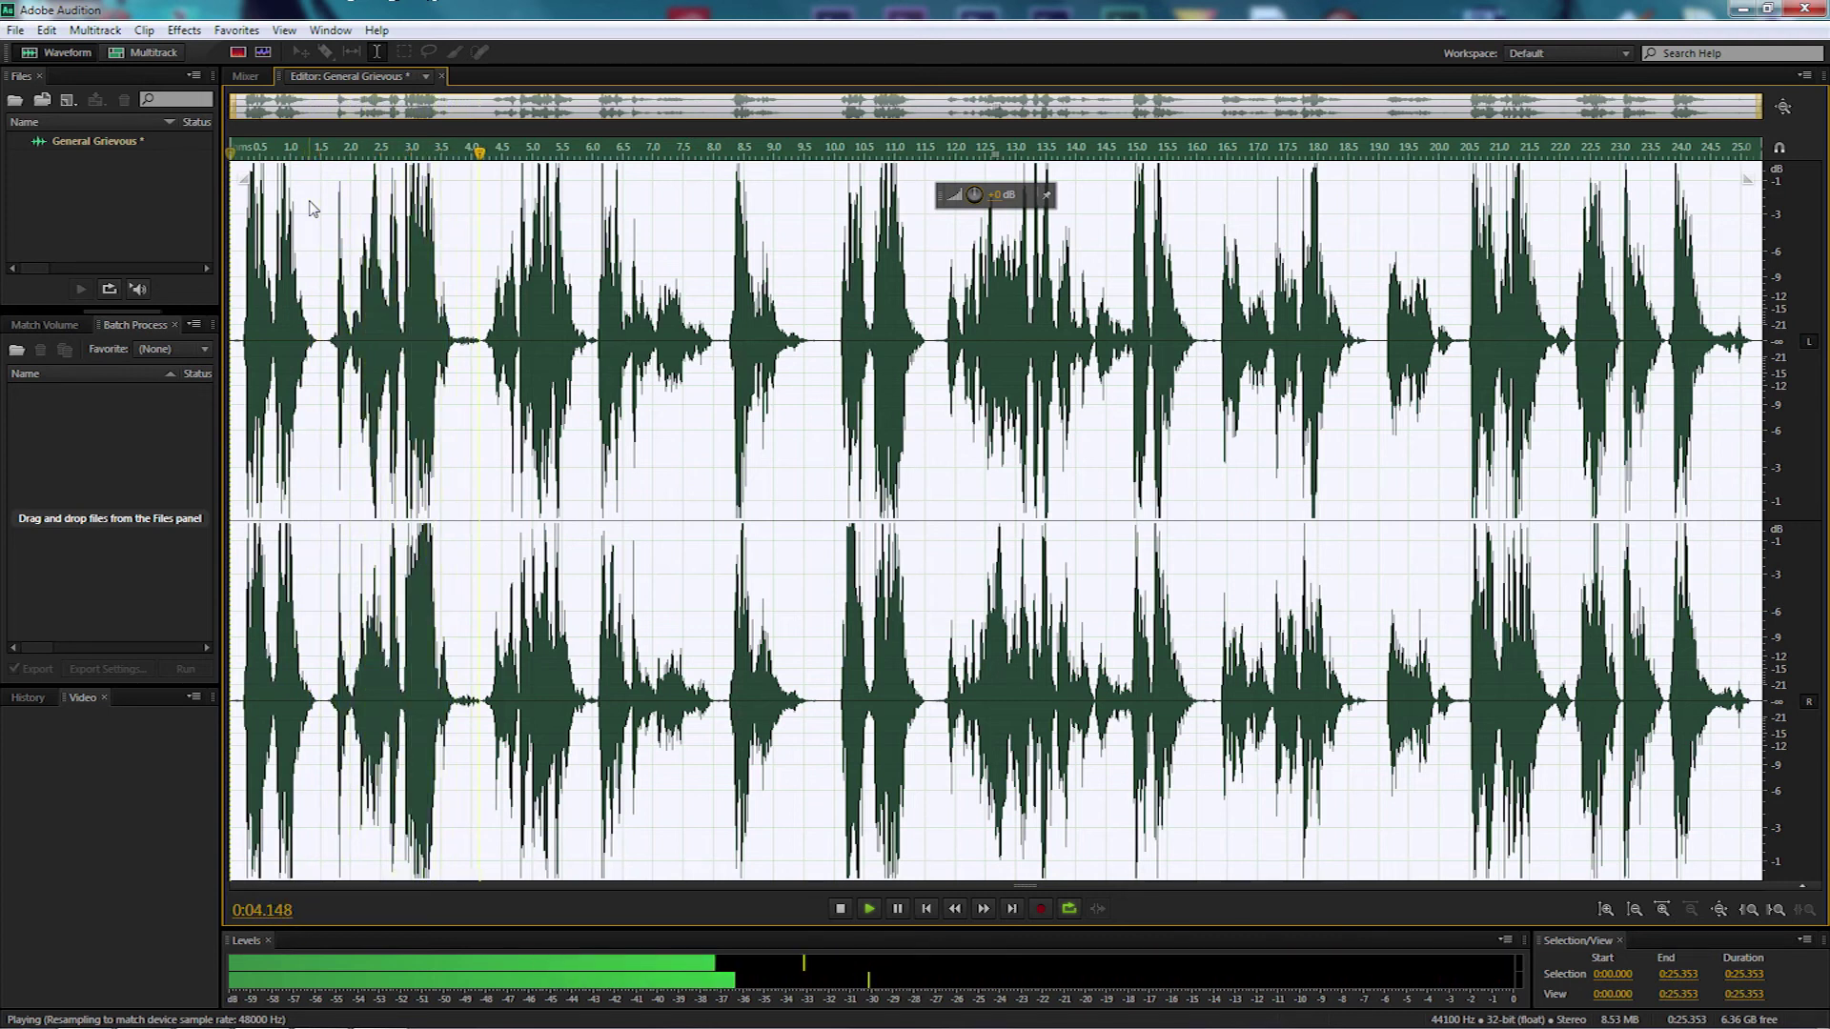
key(space)
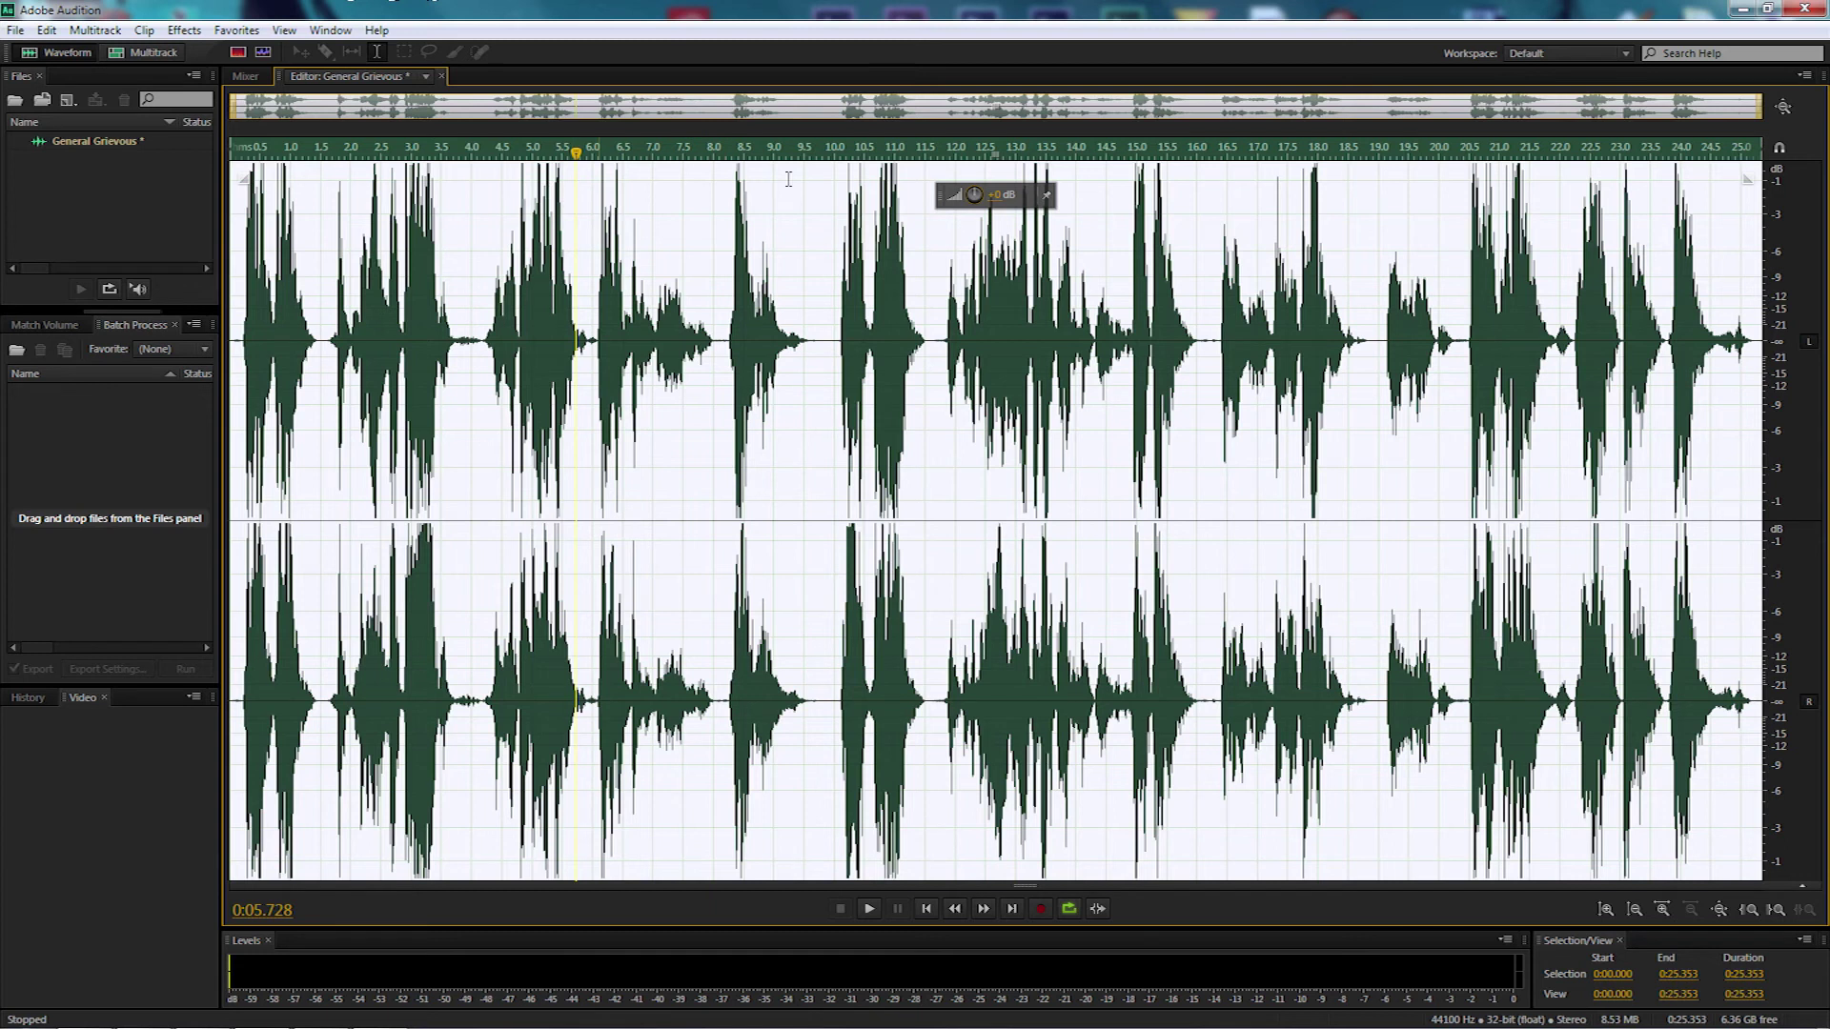
key(space)
Open the Stretch and Pitch effect for the recording and load the Fast Talker preset.
click(184, 31)
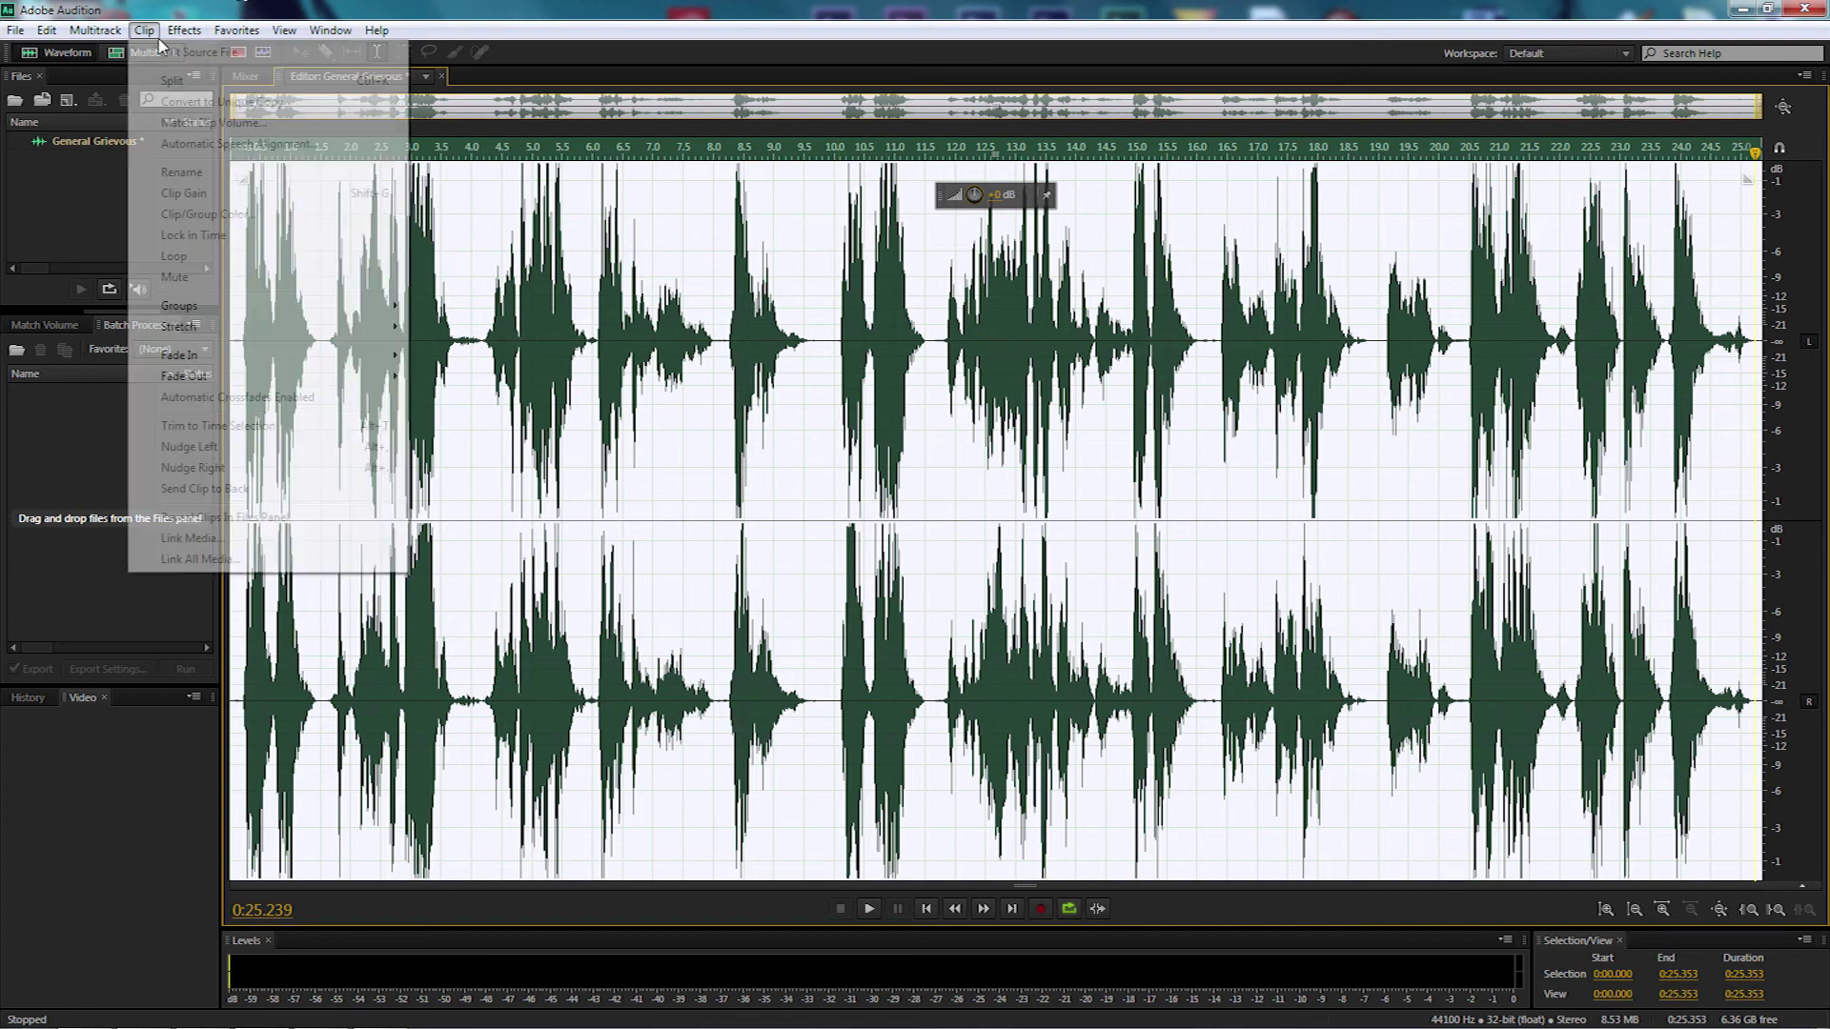
mouse_move(246, 456)
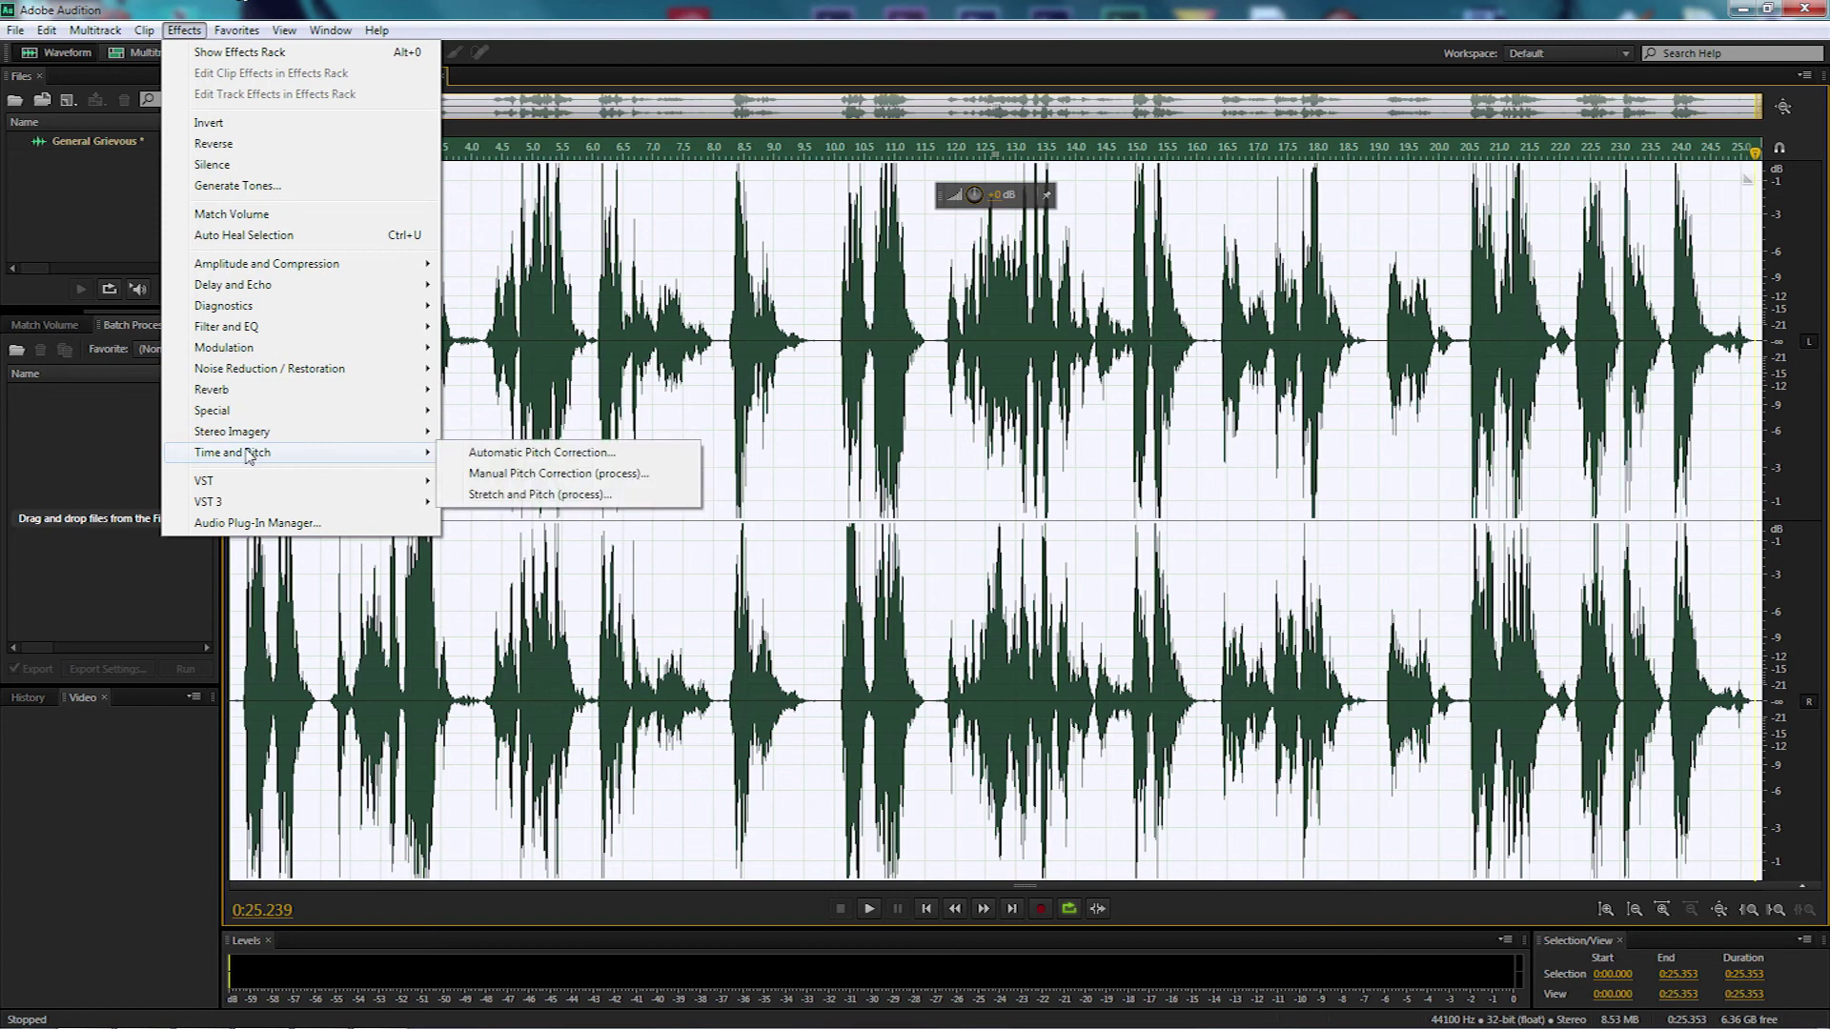
click(503, 496)
click(989, 290)
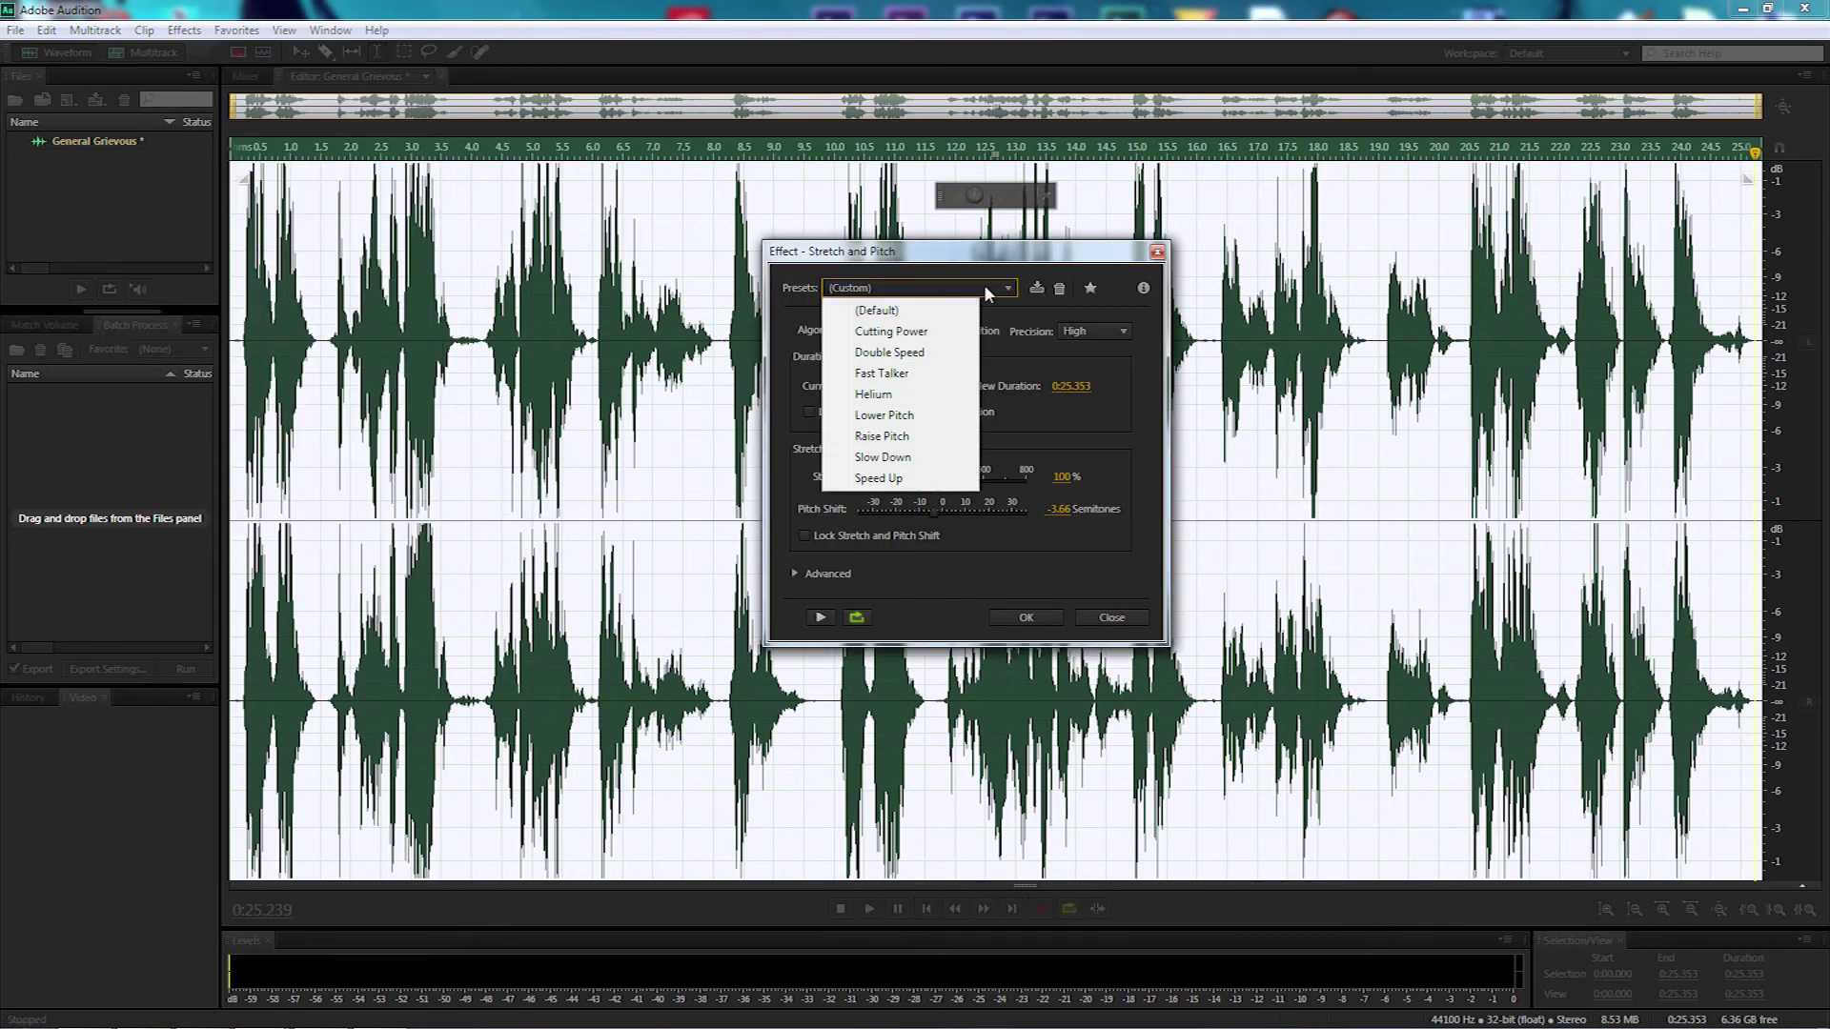
click(886, 374)
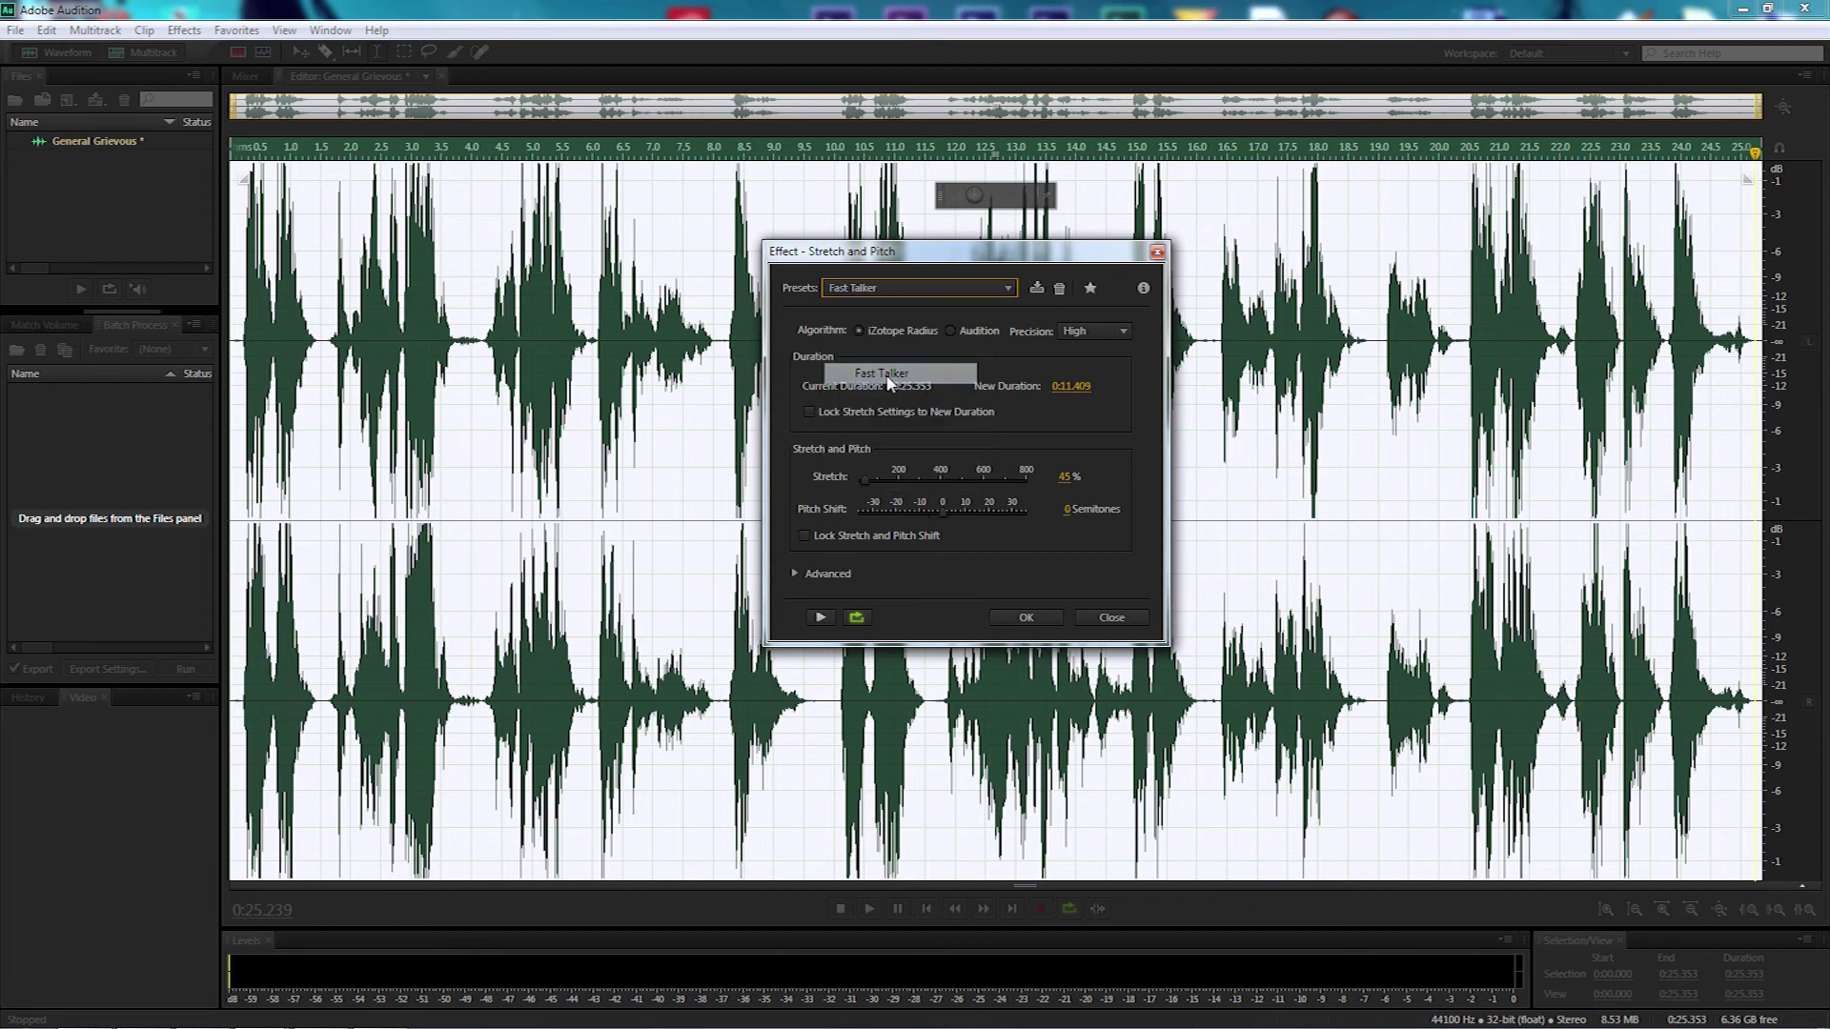
Try stretch values of 27.2%, 110.38%, 119.28%, 172.67% and 85.91% in Stretch and Pitch while previewing the recording.
click(863, 478)
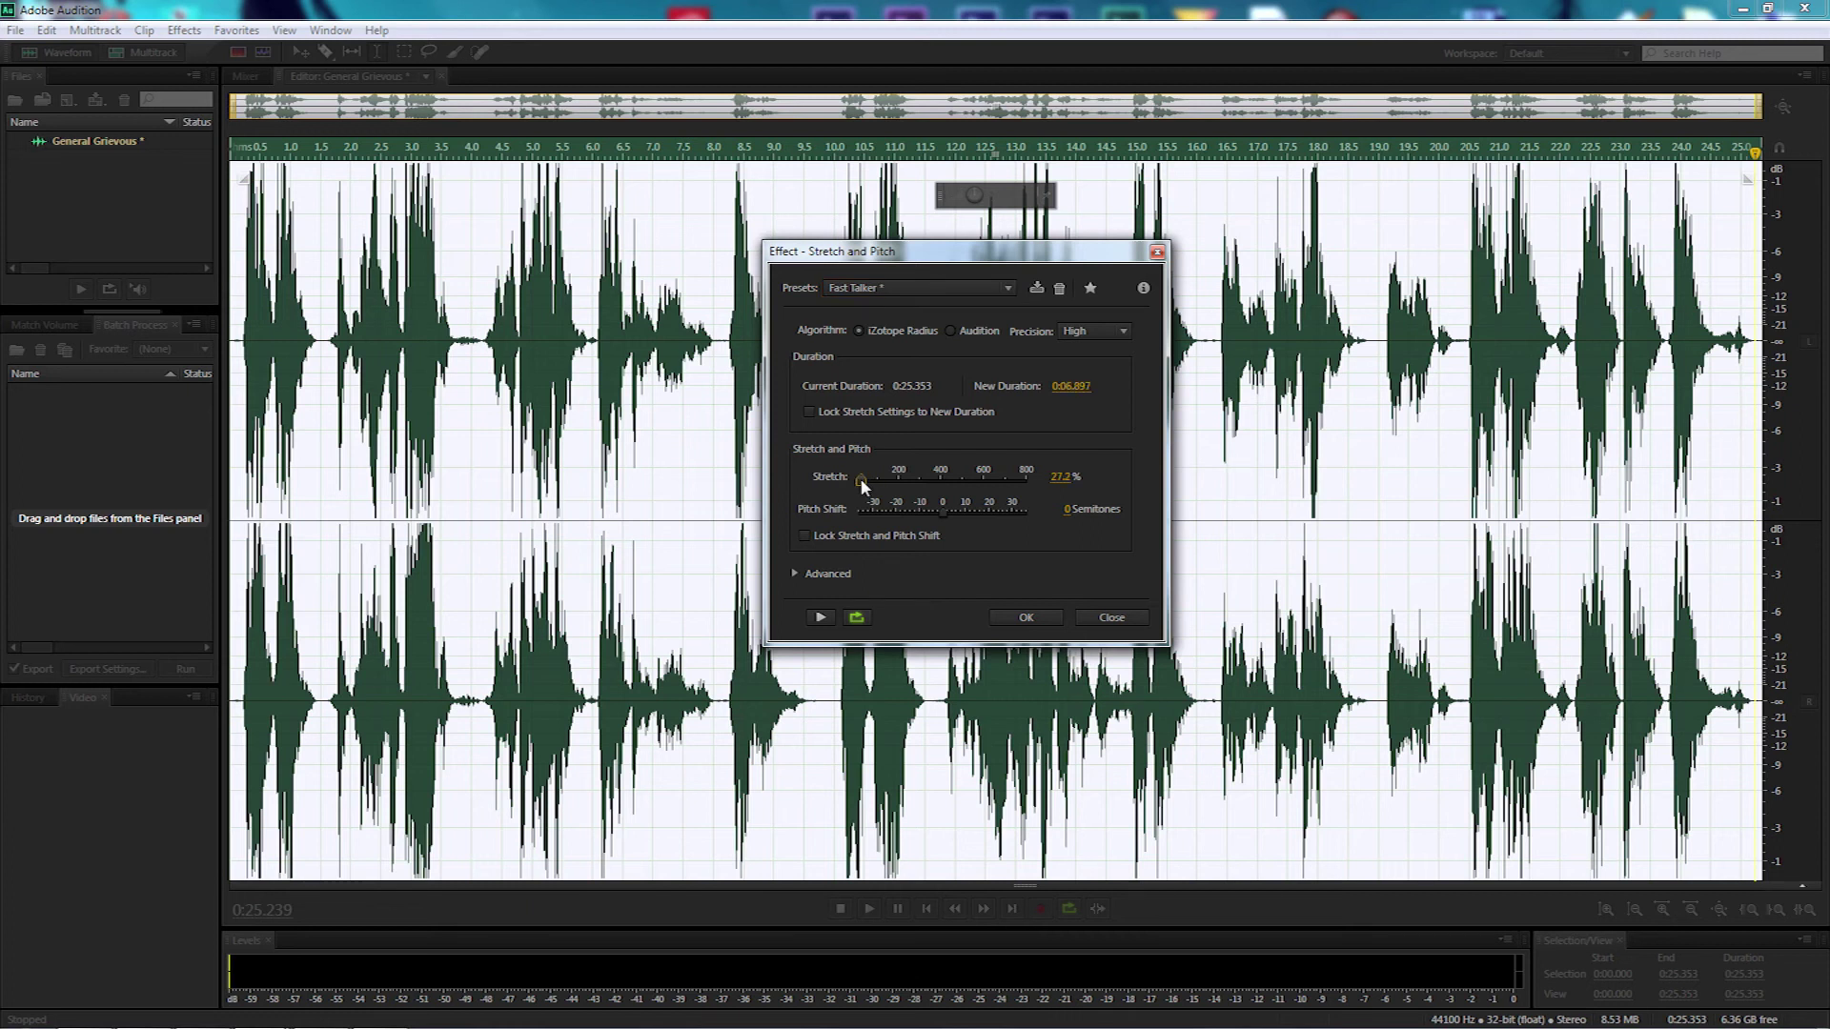
click(817, 618)
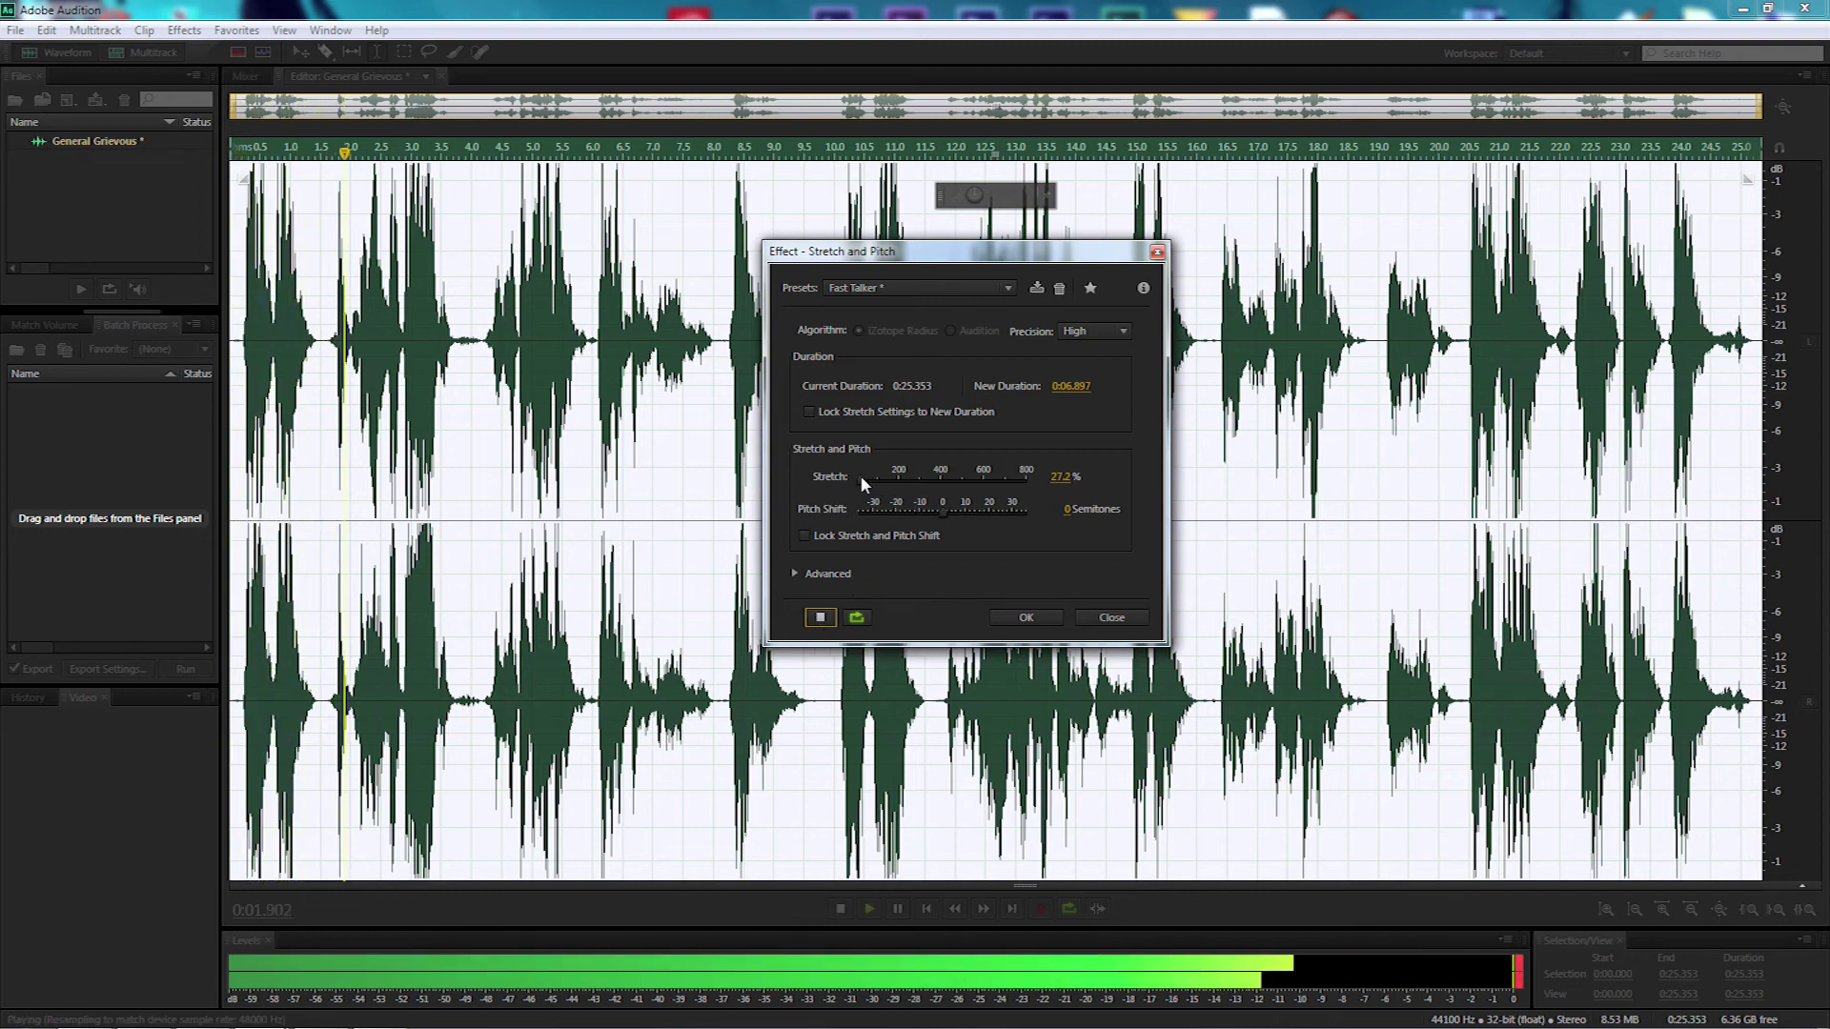
drag(861, 475, 878, 484)
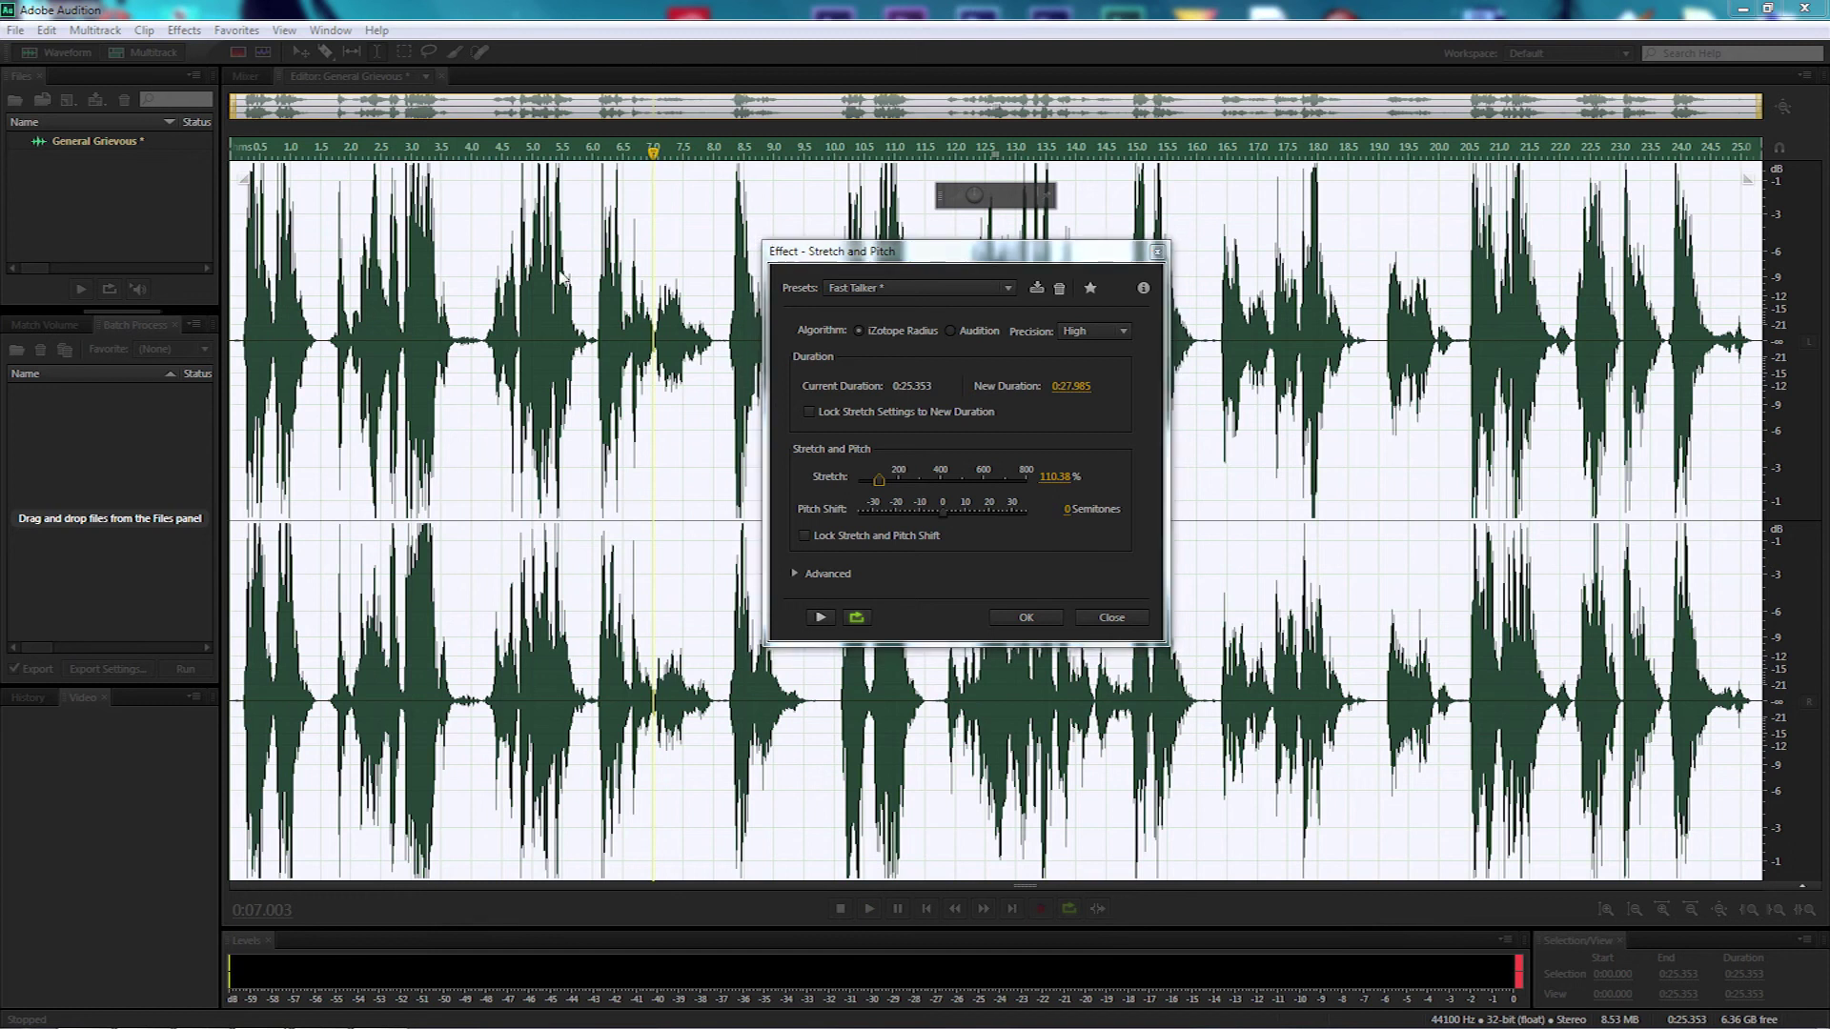
click(820, 617)
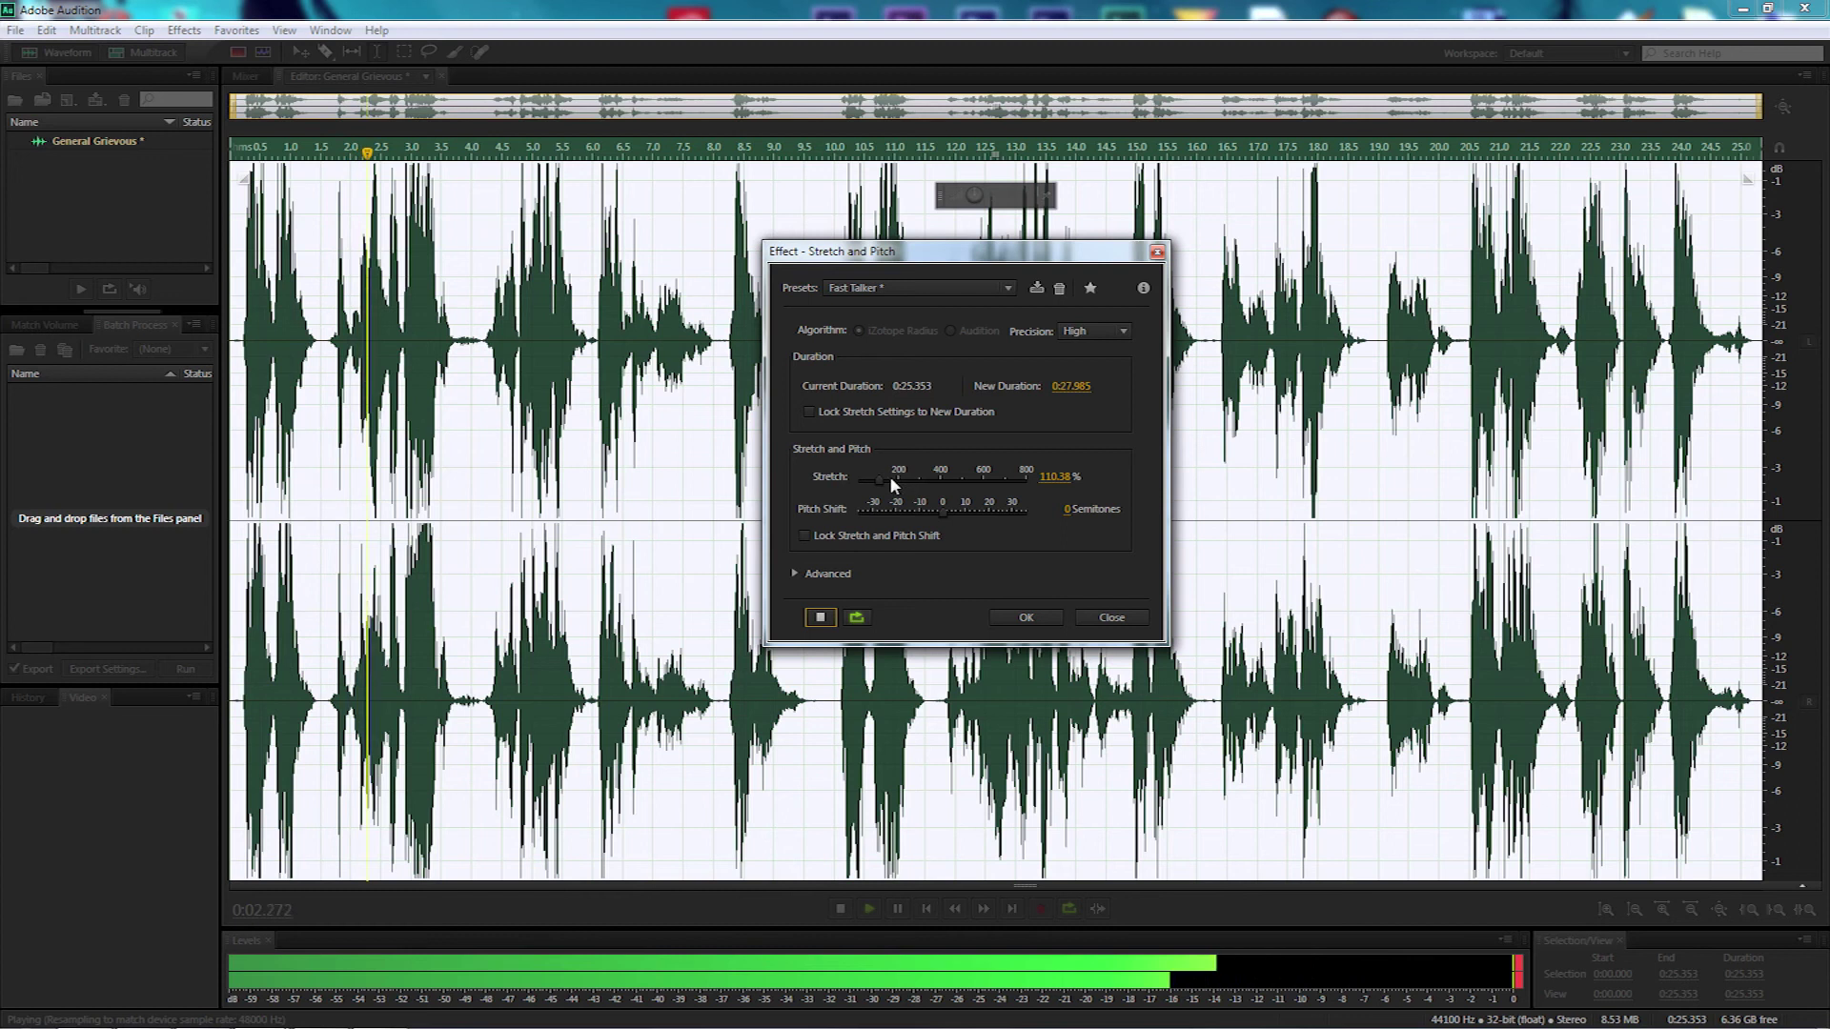
drag(879, 478, 882, 481)
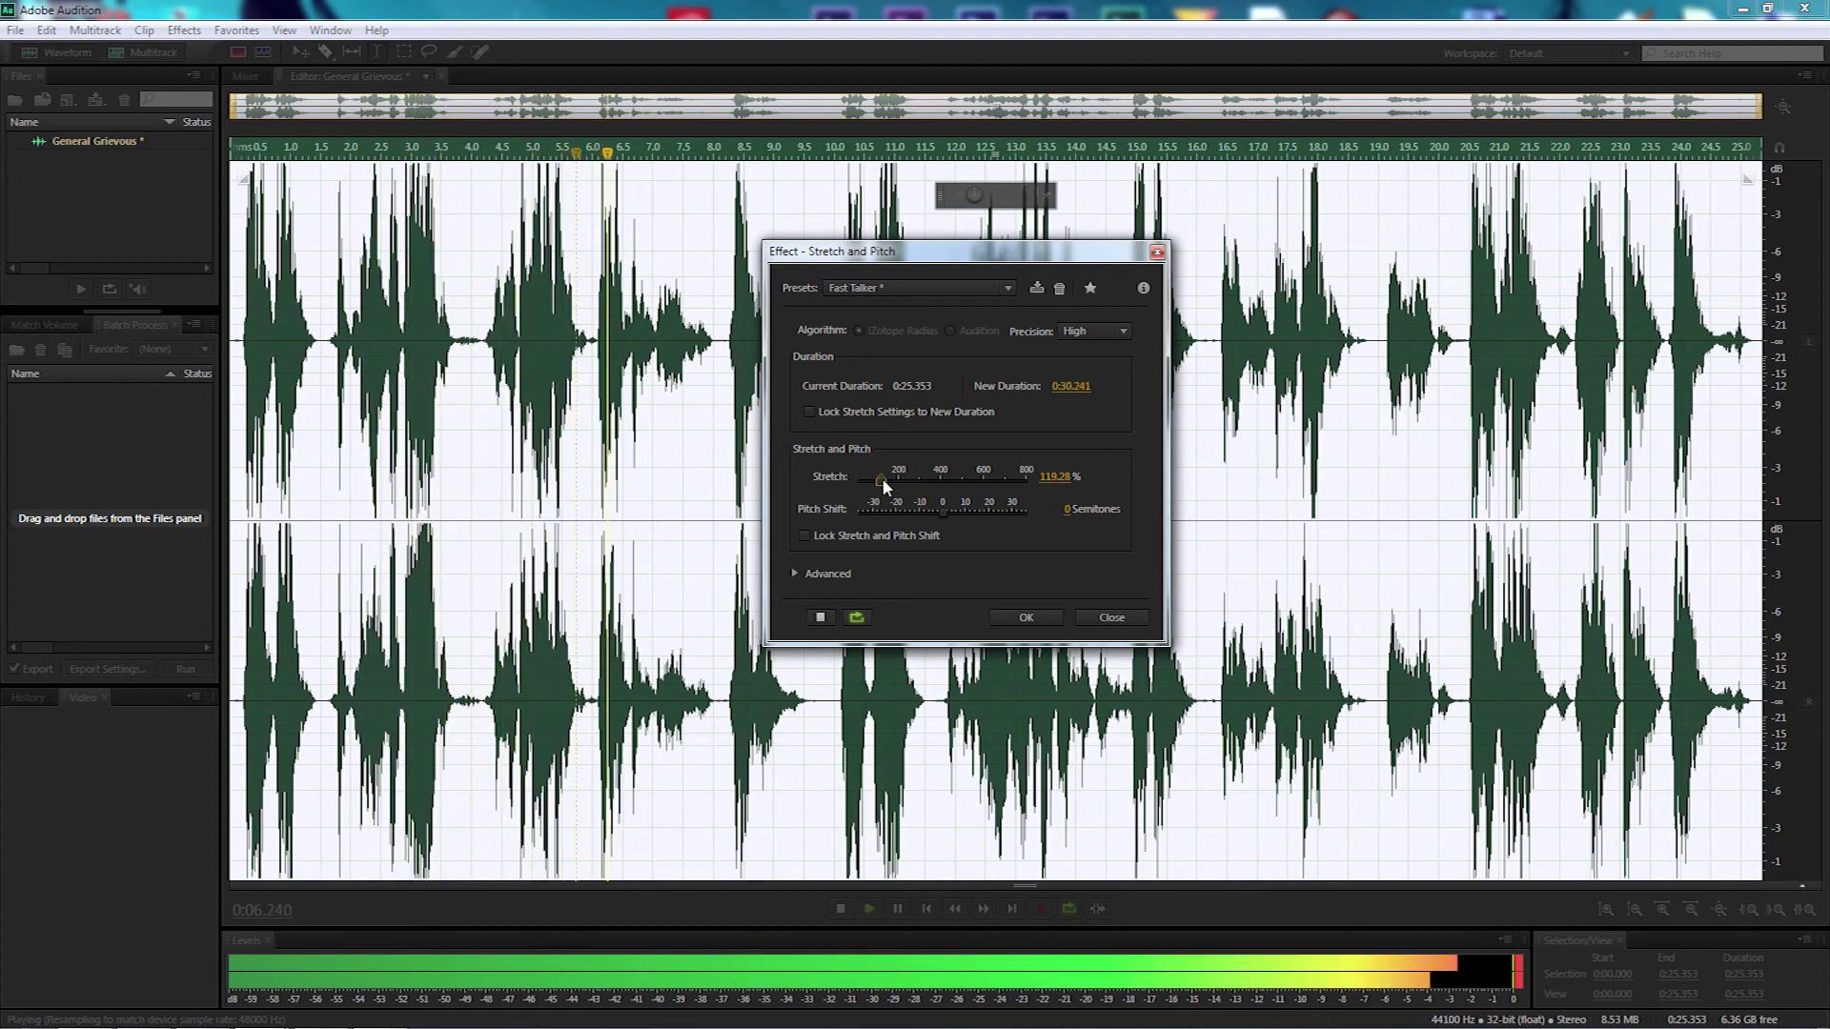
drag(883, 481, 895, 481)
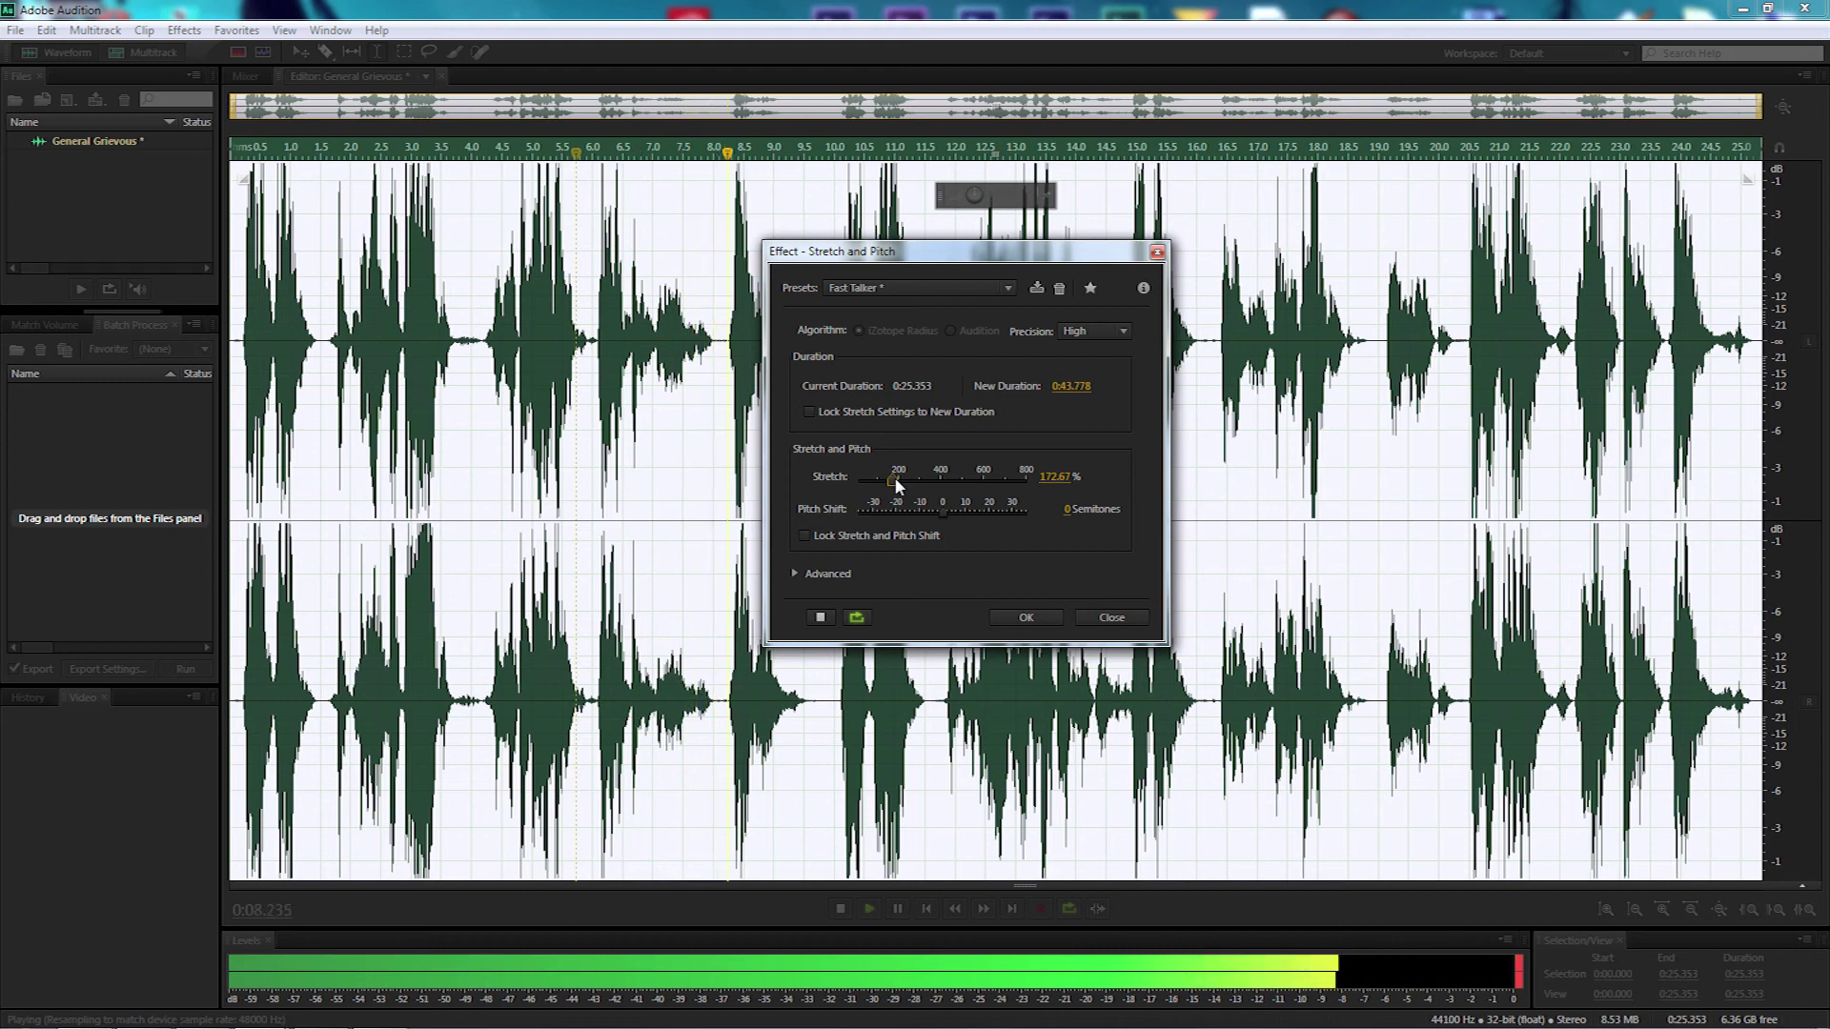
mouse_move(895, 482)
mouse_down()
mouse_move(951, 488)
mouse_move(873, 477)
mouse_up()
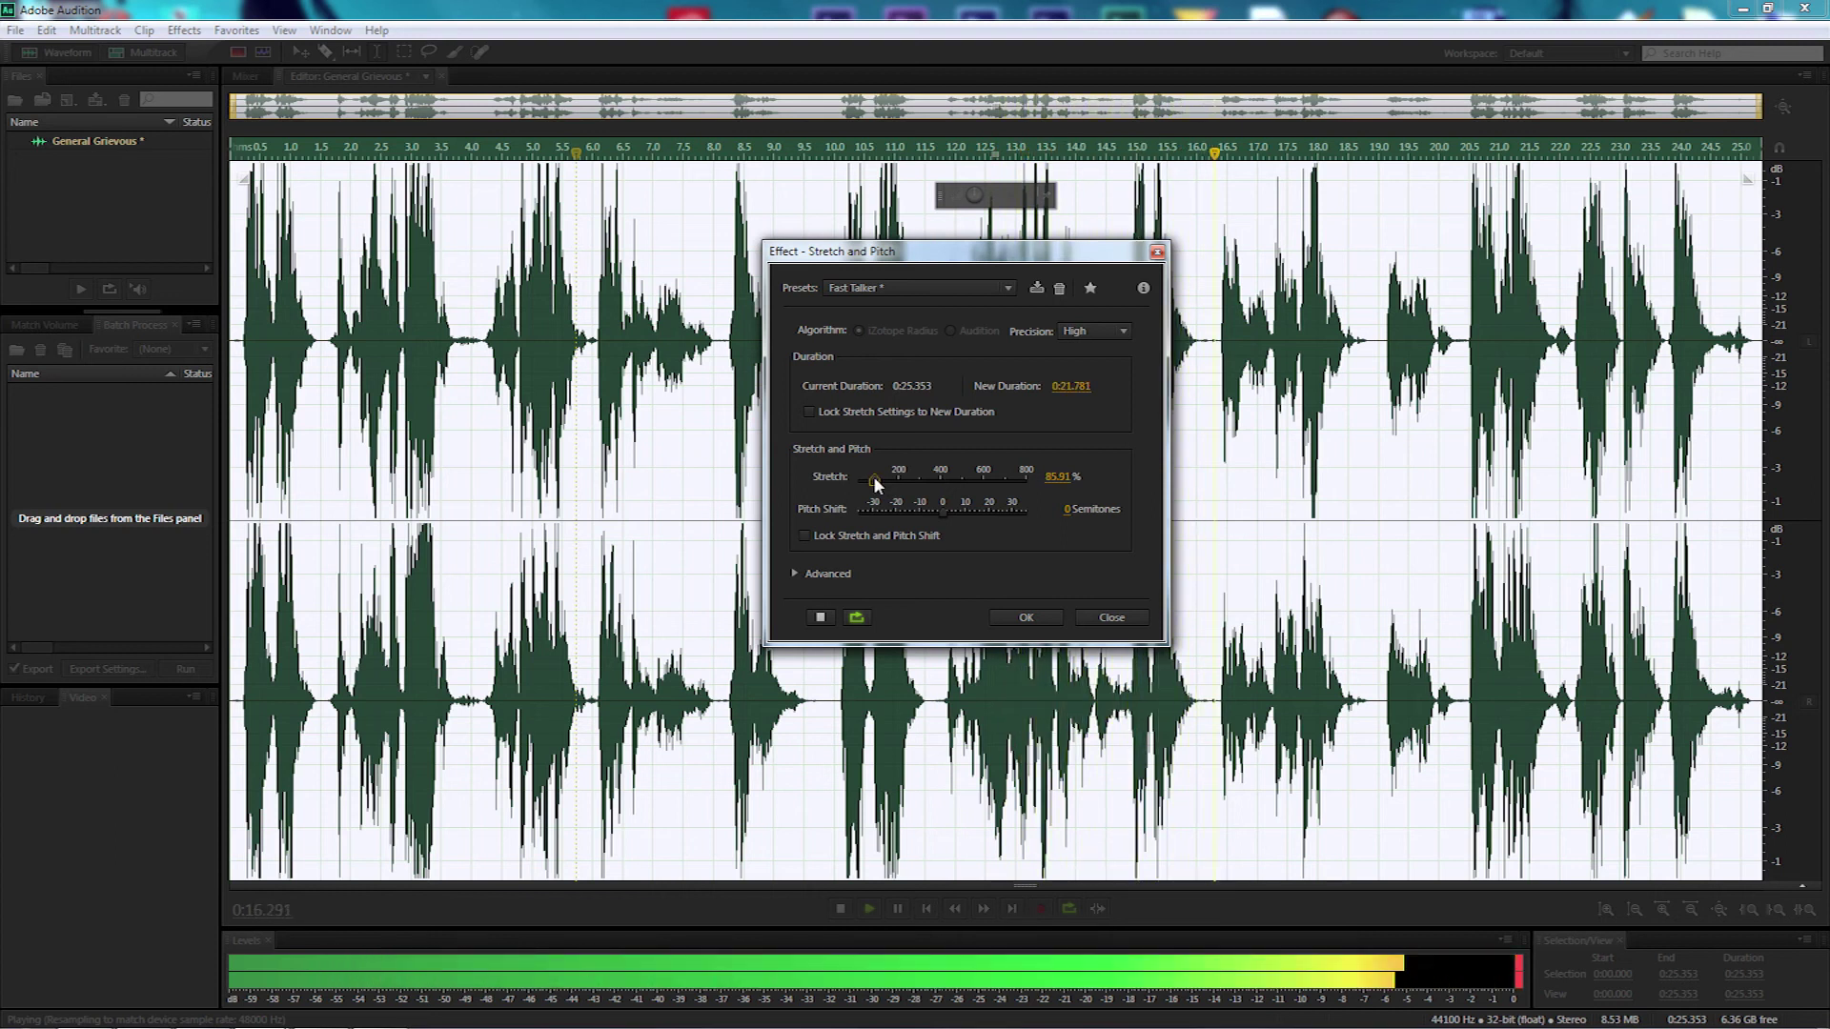
Apply Stretch and Pitch to the whole recording with the stretch set to 95%, and listen to its beginning.
drag(875, 477, 879, 481)
click(1054, 477)
text(95)
key(Return)
click(1026, 618)
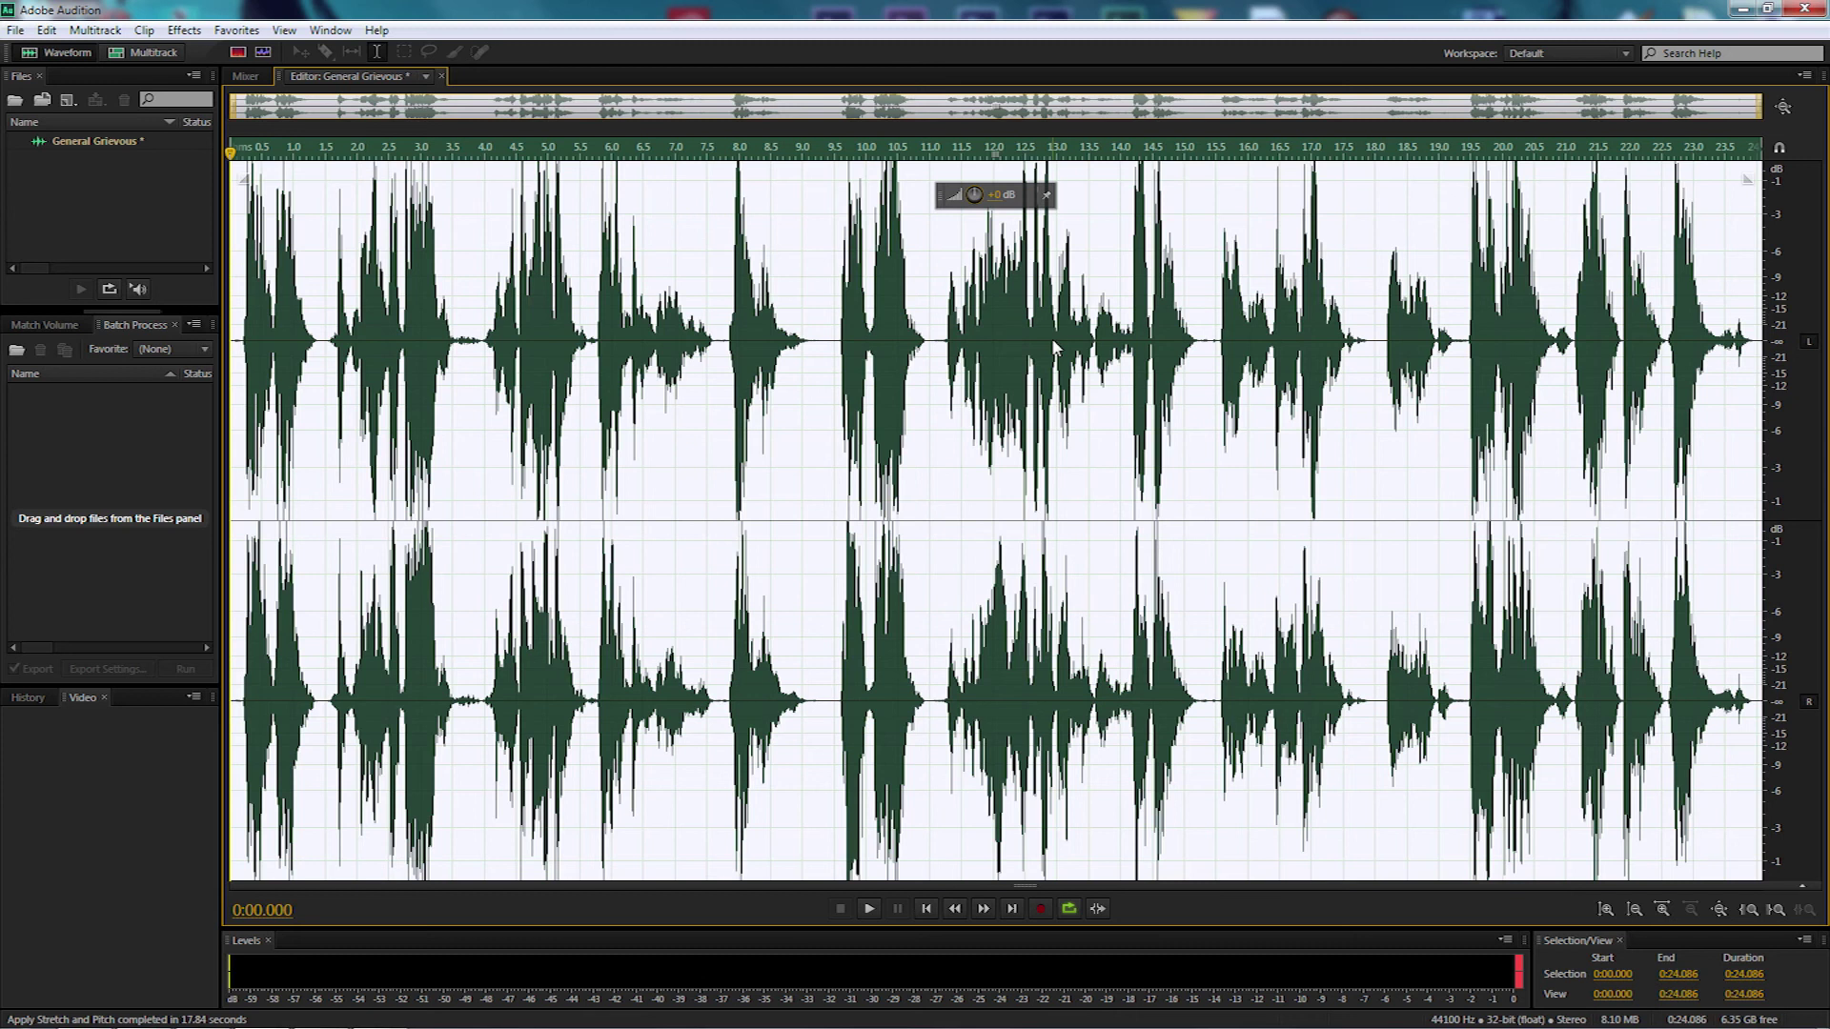
key(space)
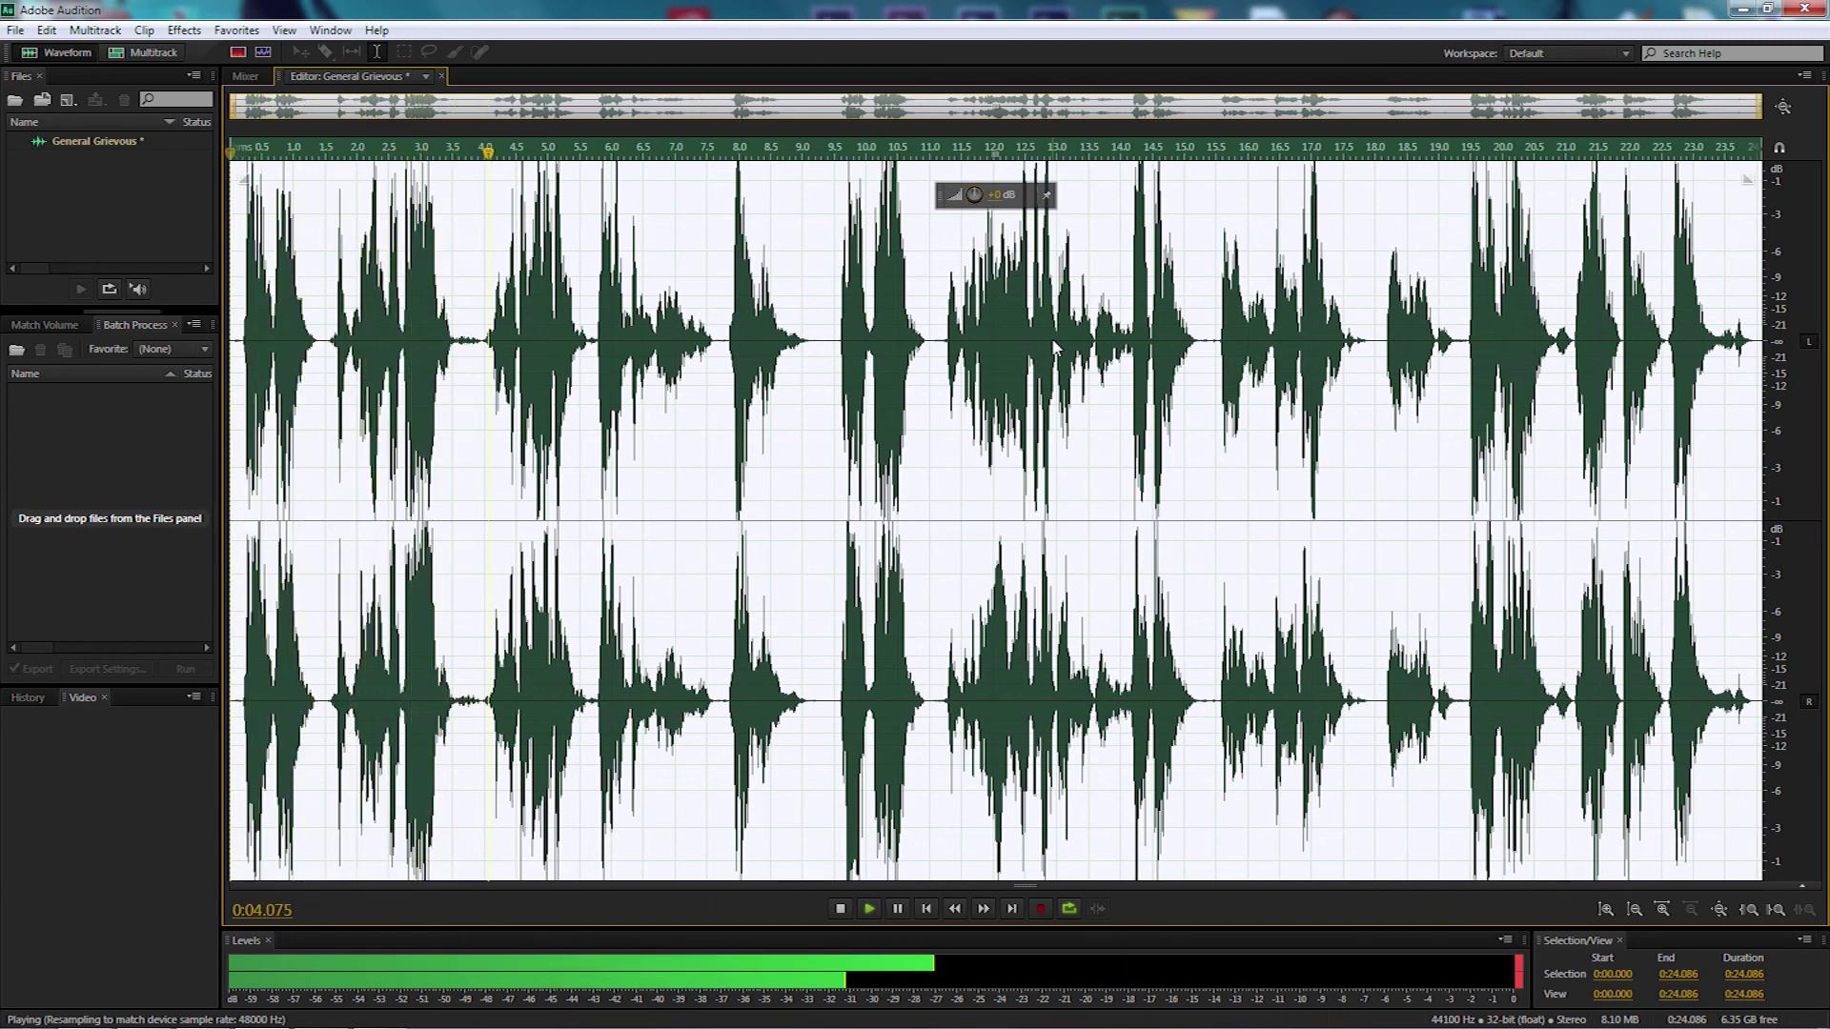
key(space)
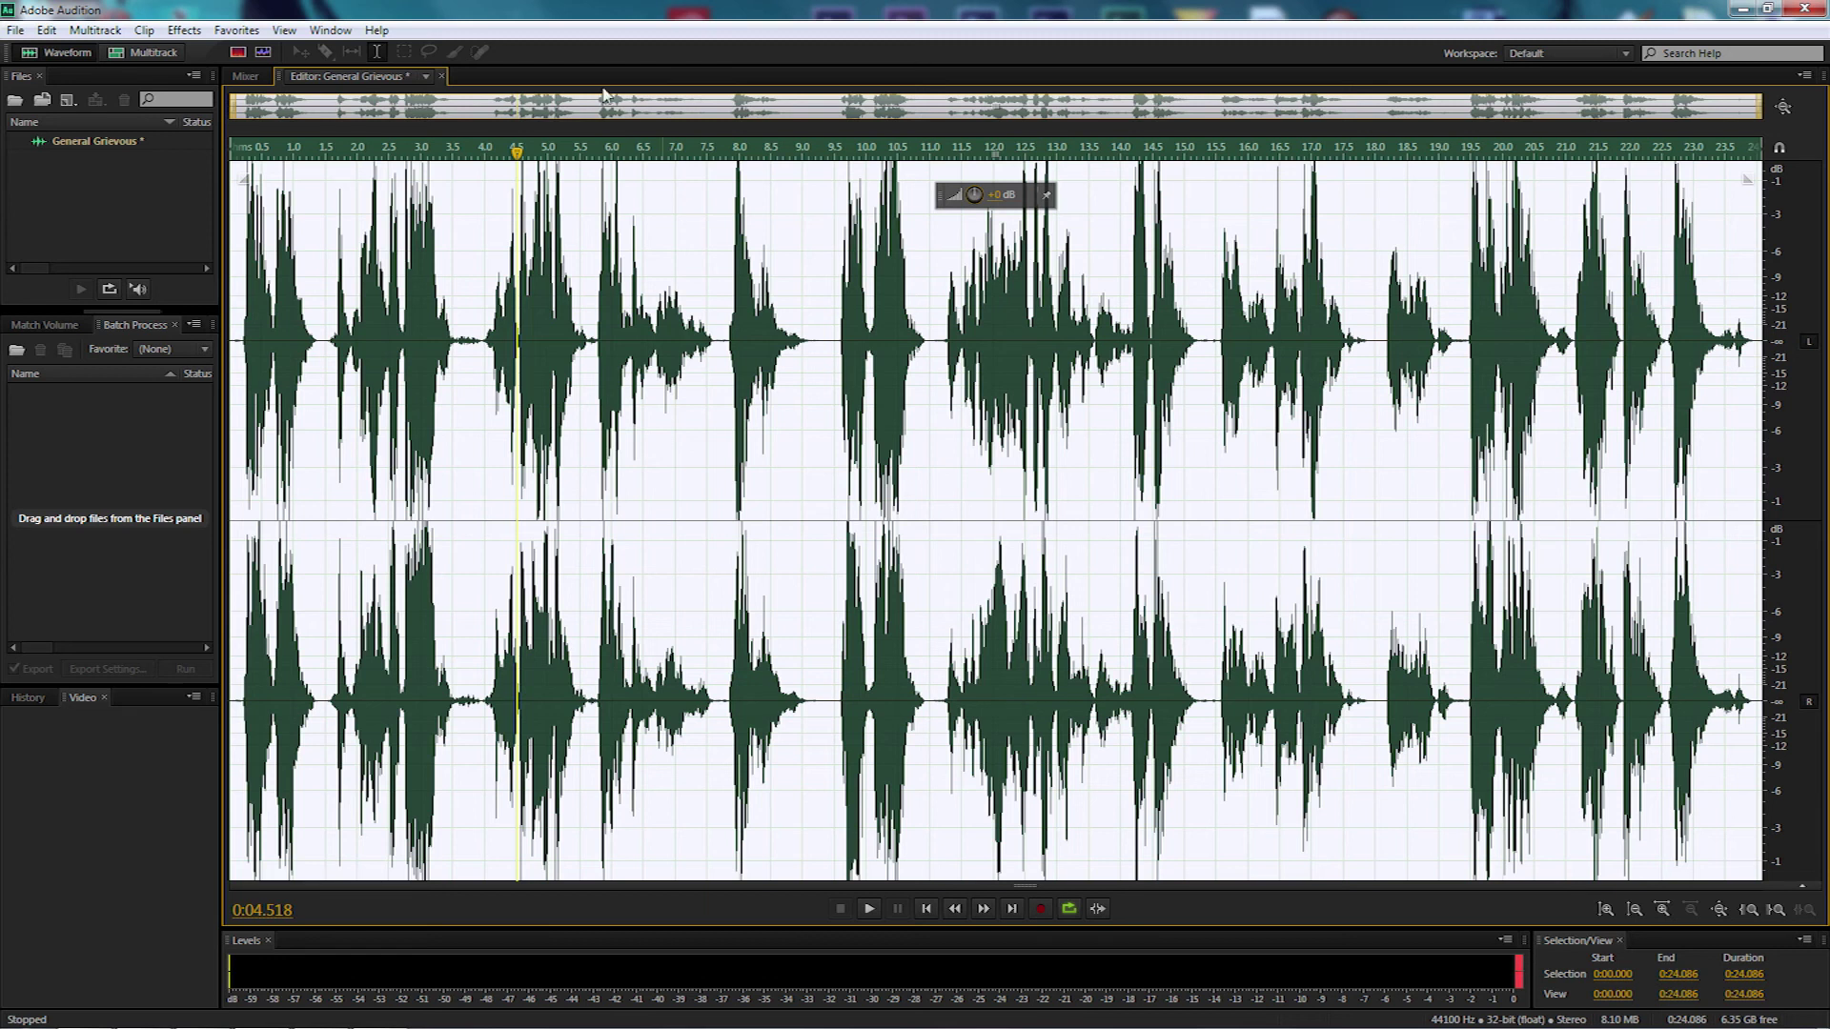
Apply the Hard Limit to -0.1 dB favorite to the stretched recording and reset the level meter's clip indicators.
click(236, 29)
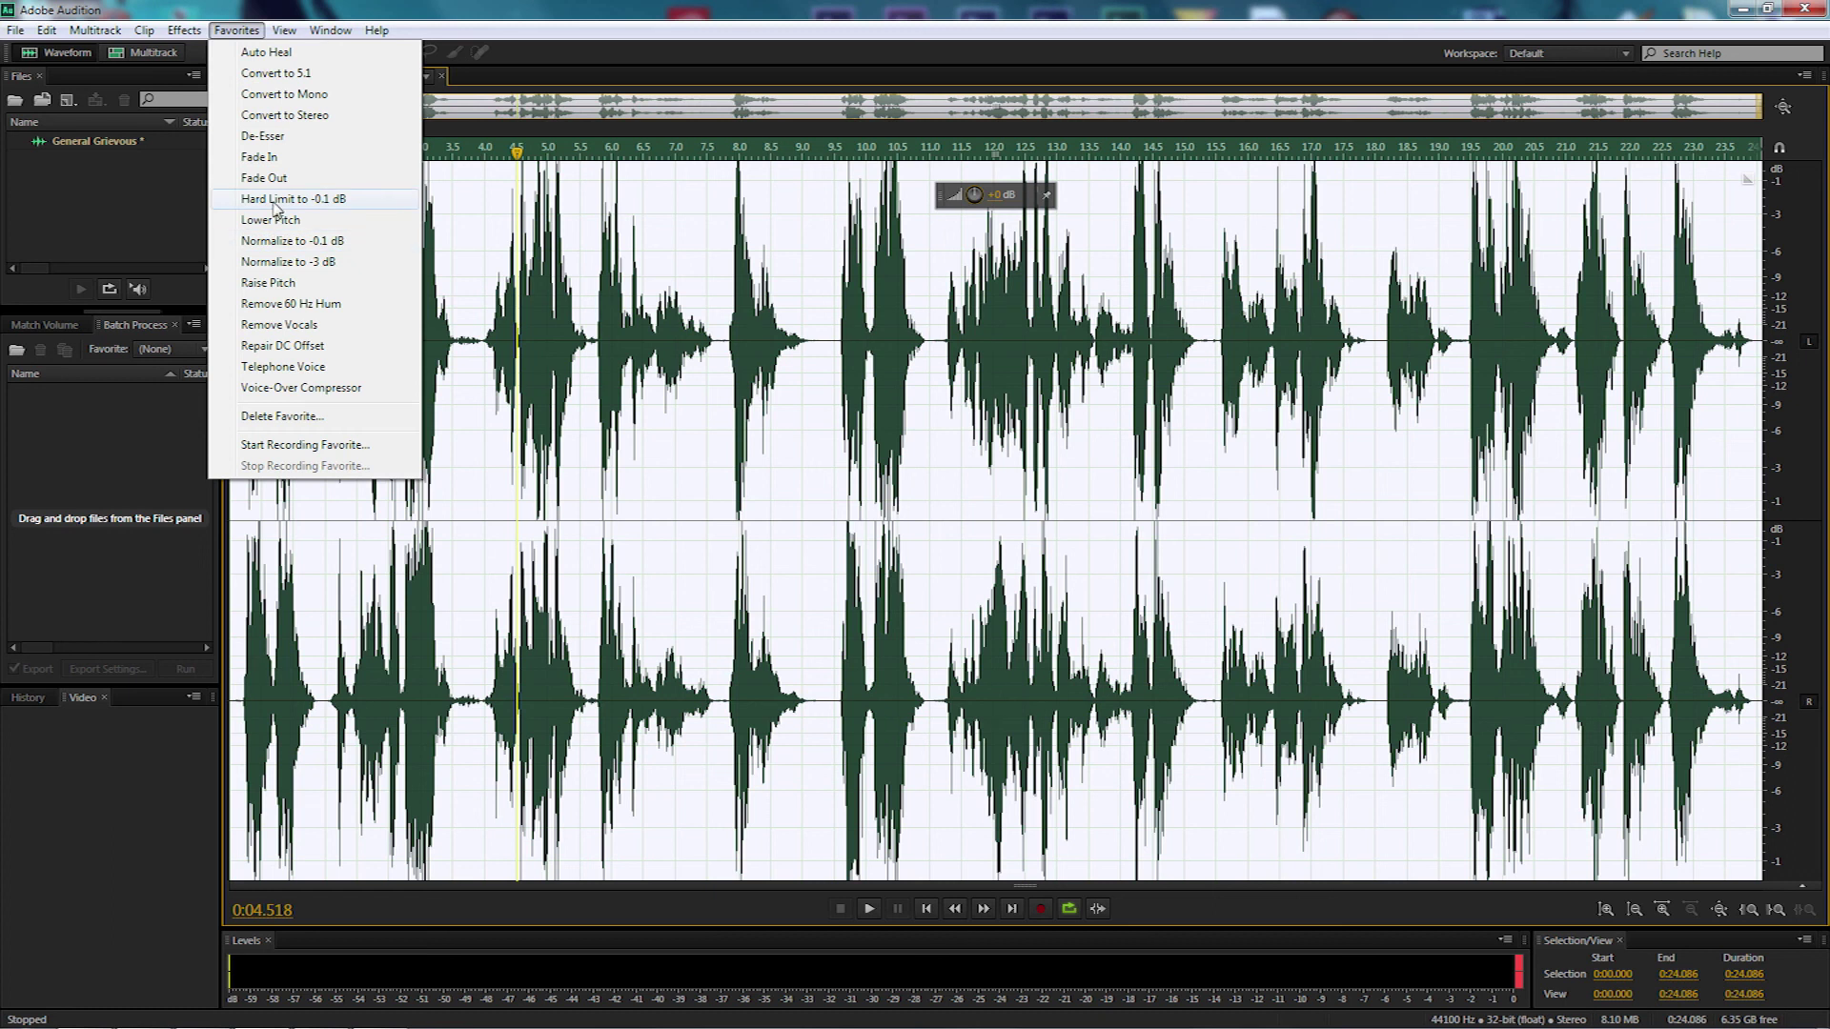
click(275, 200)
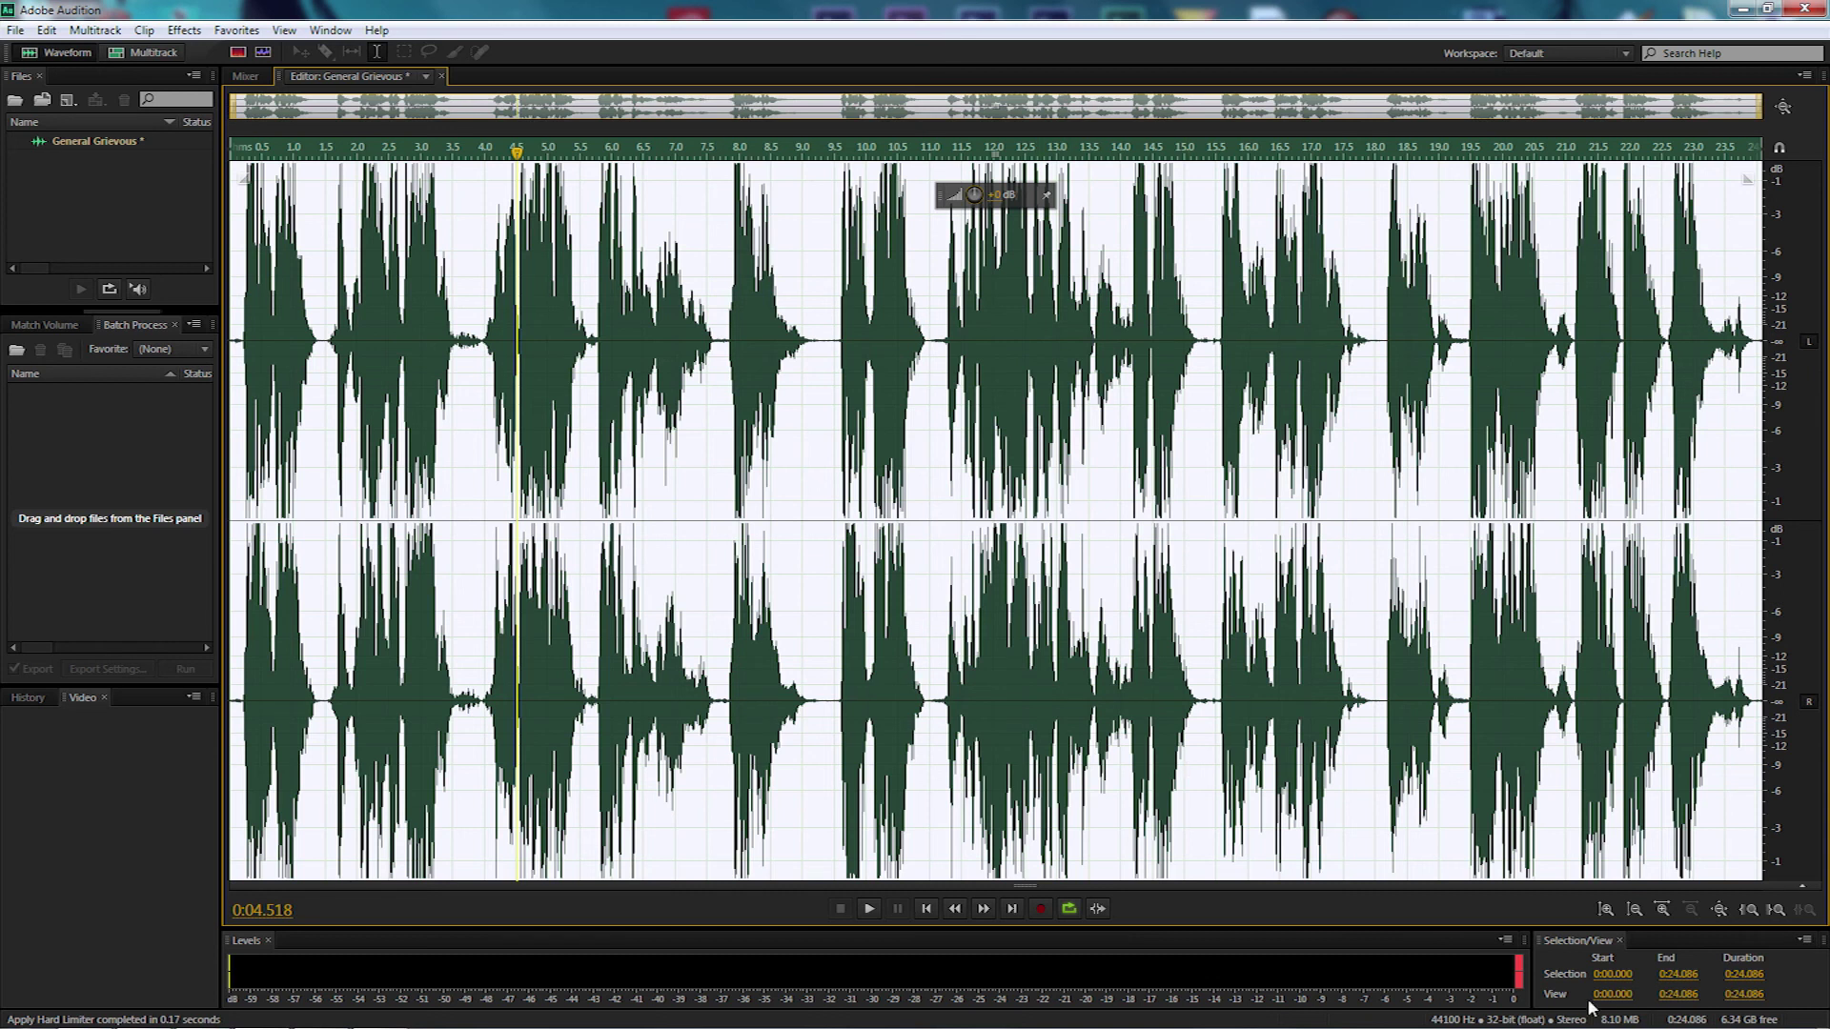
click(1520, 974)
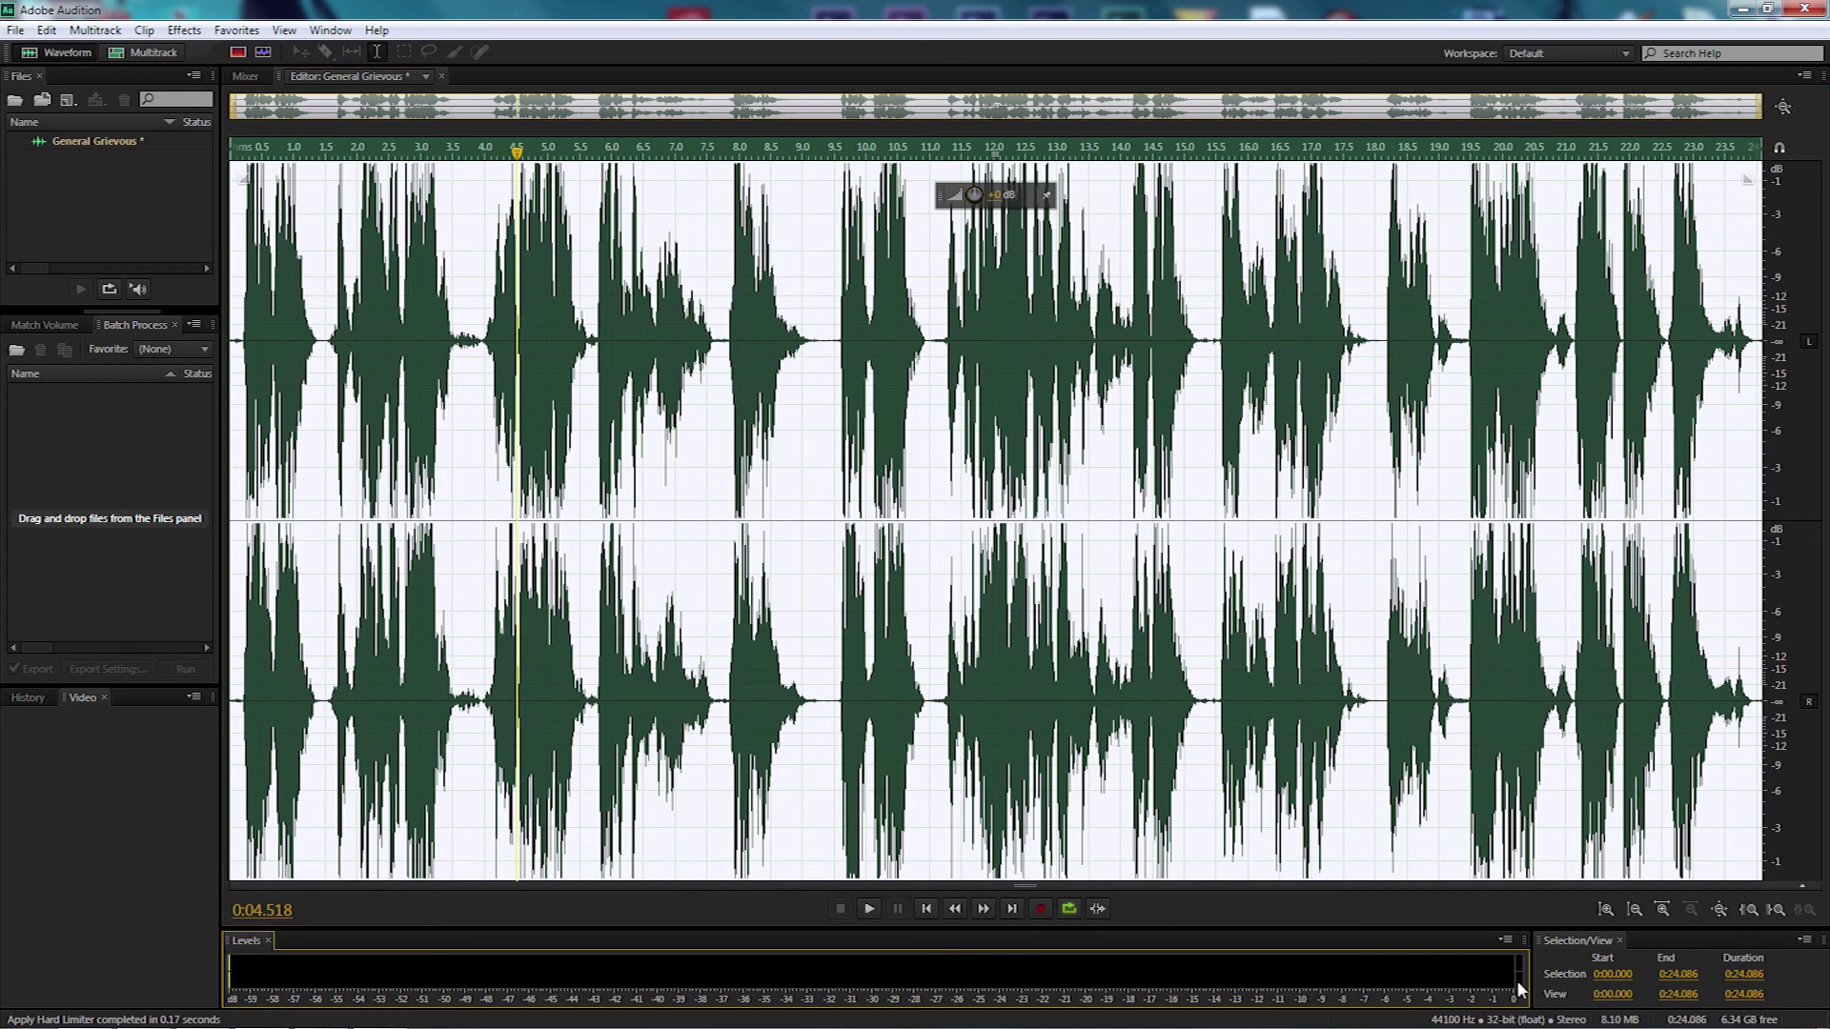
Play the limited recording from near the start with nothing selected, and stop it after checking the result.
click(235, 320)
key(space)
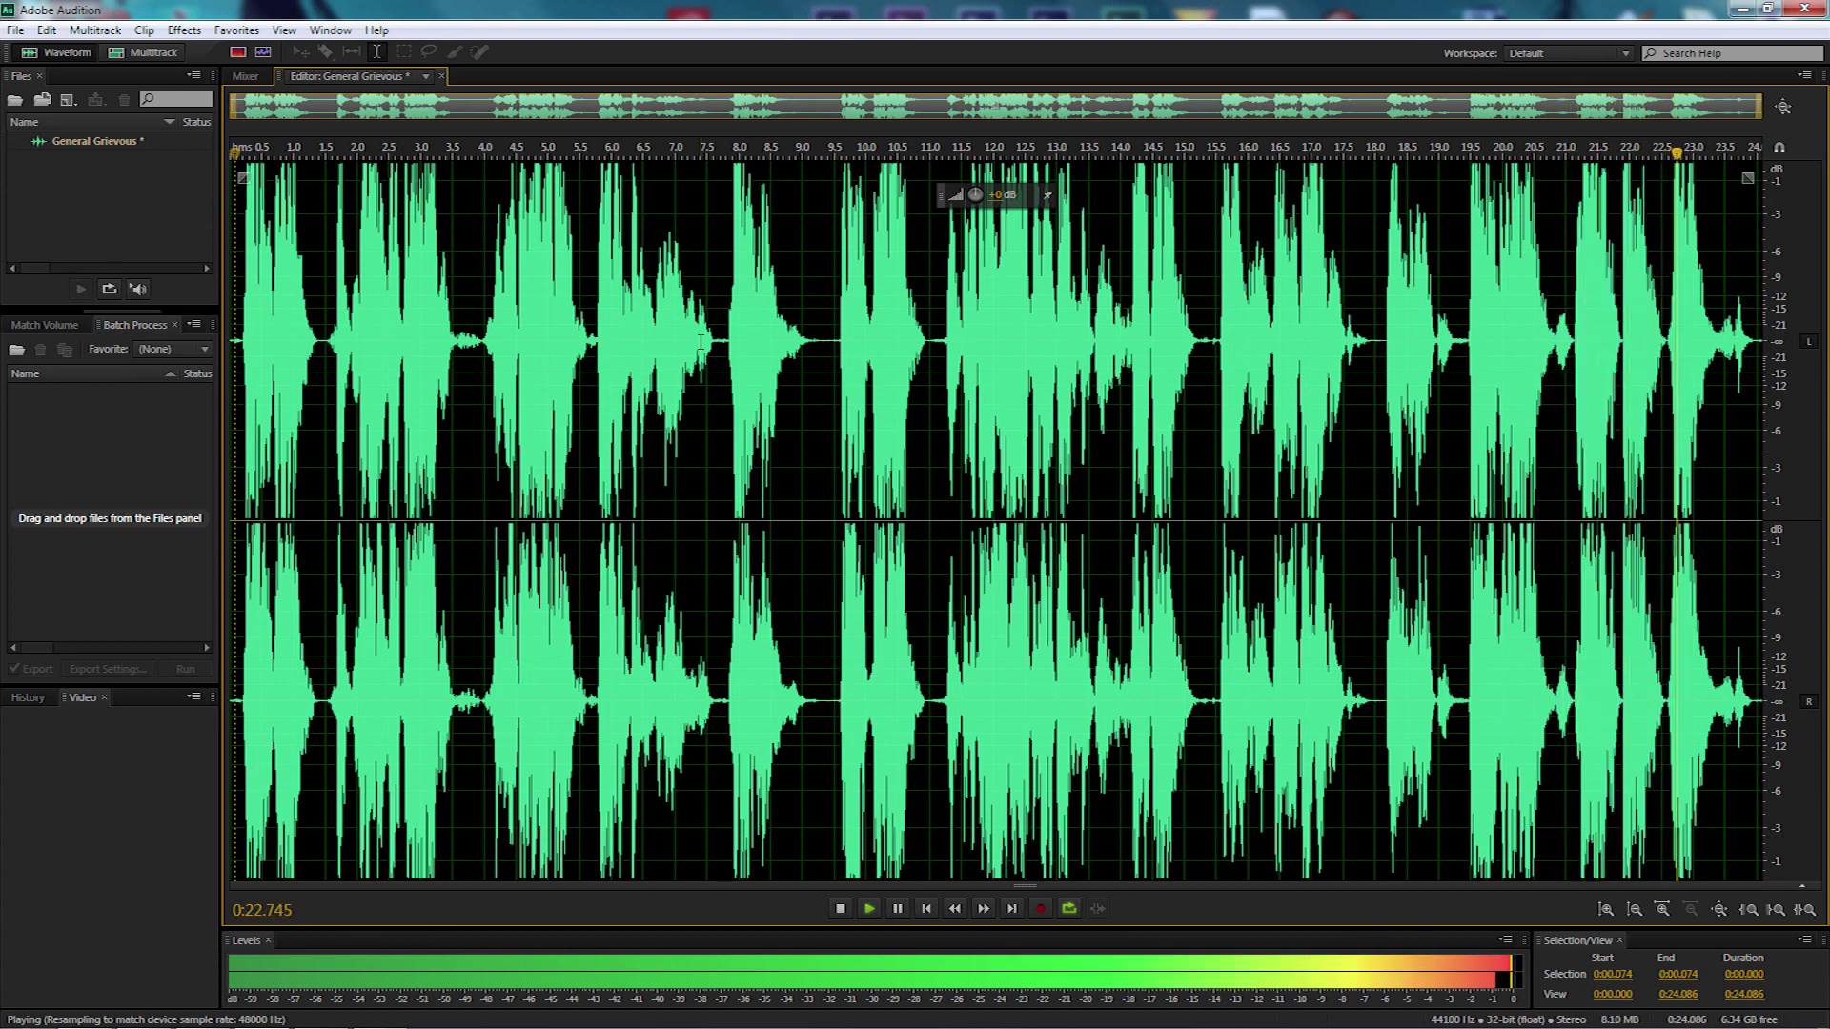
click(458, 286)
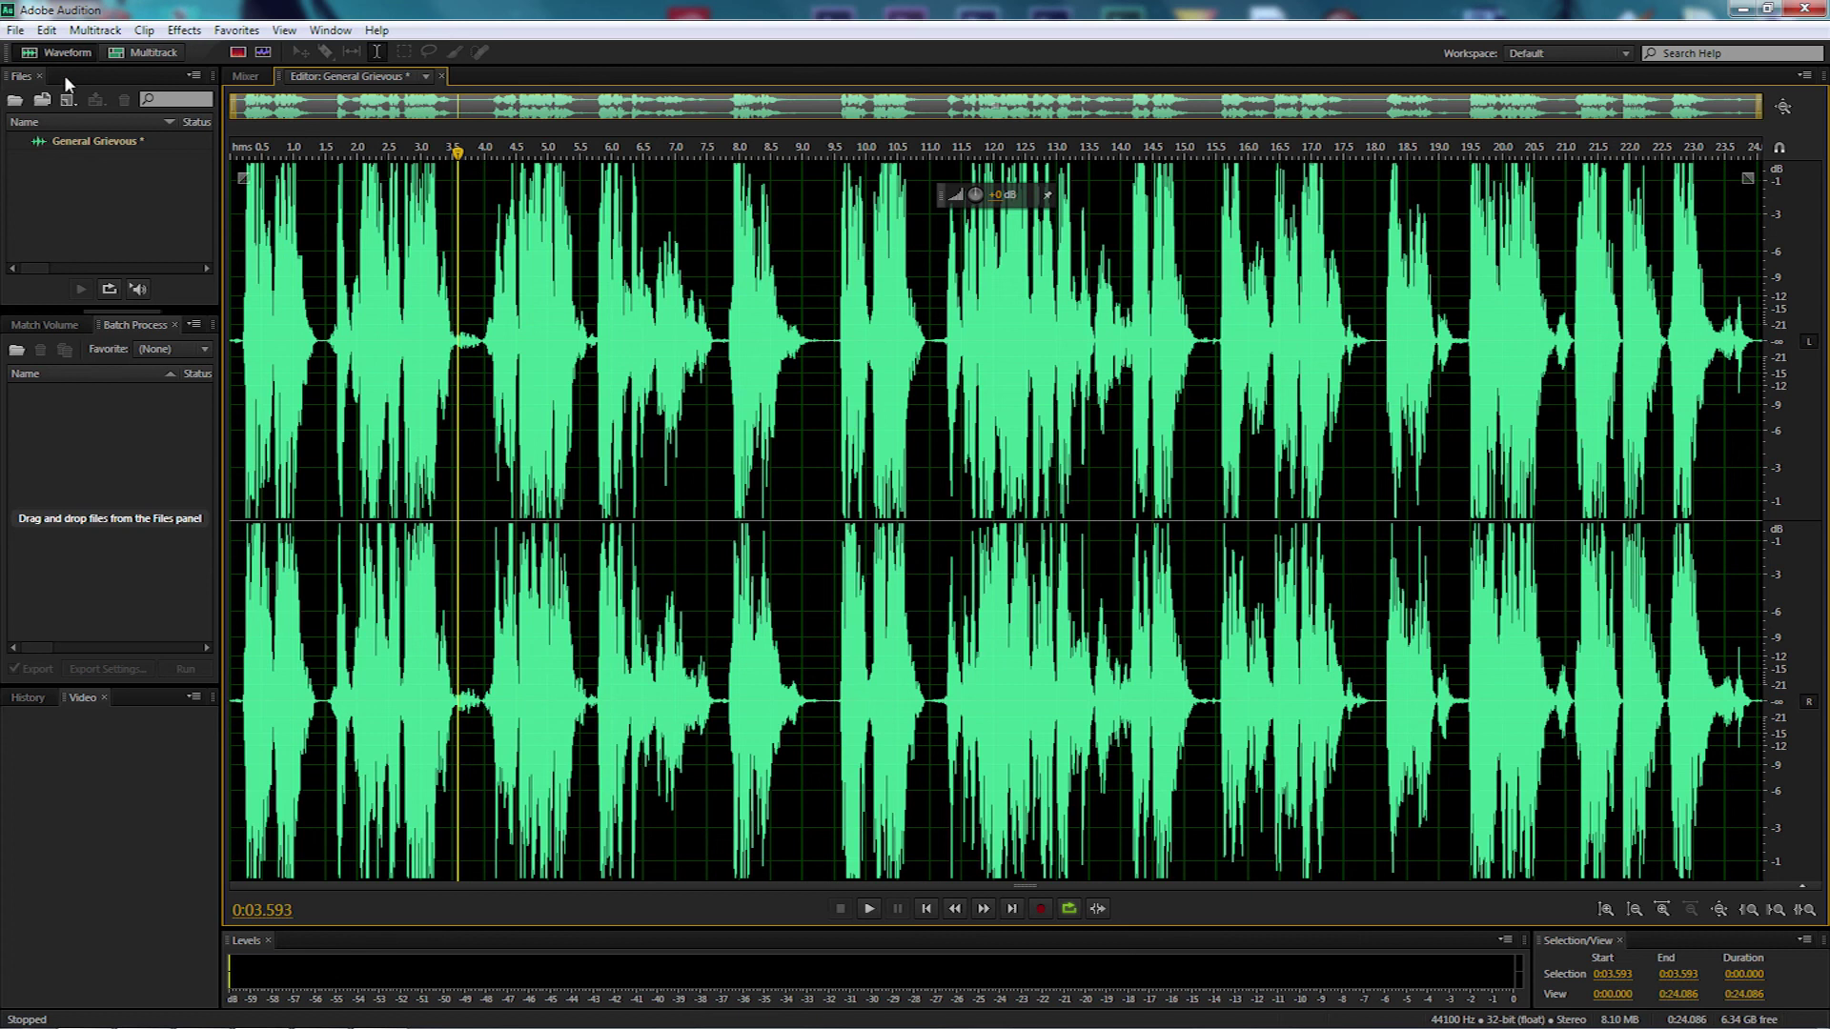
Save the recording to the Desktop as General Grievous.wav in Wave PCM format.
click(16, 30)
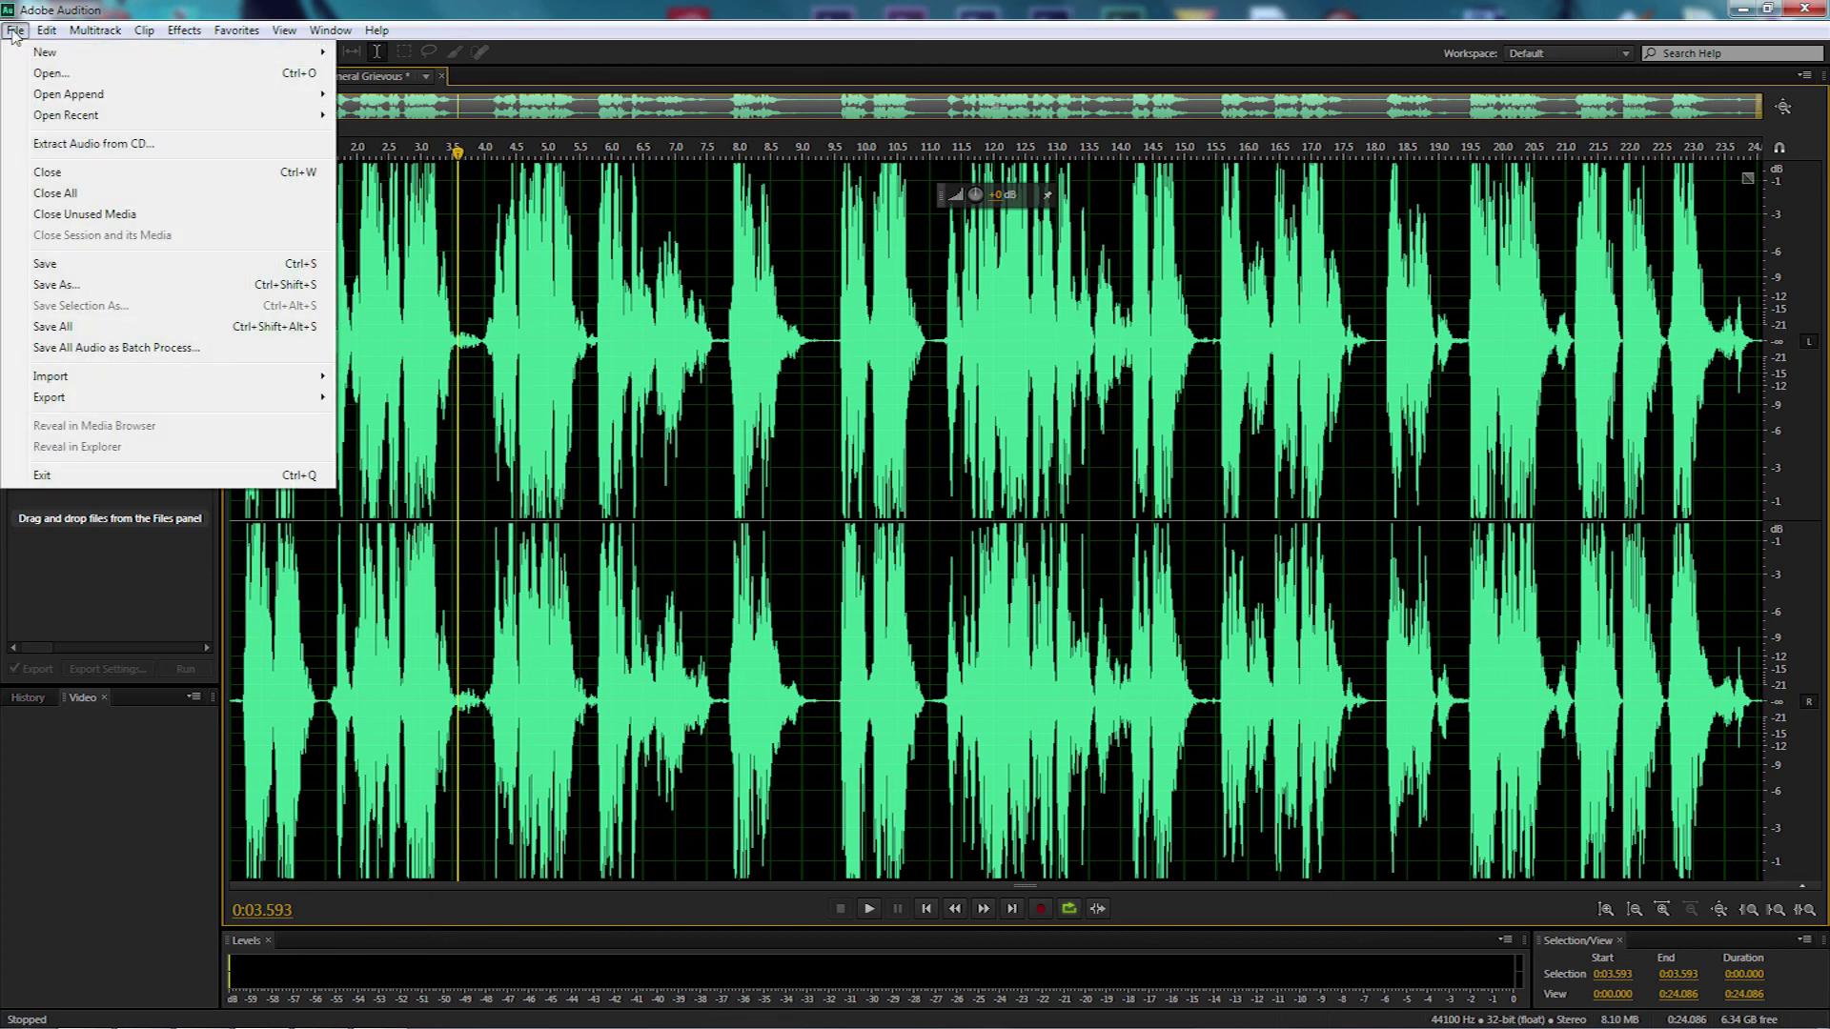
click(103, 284)
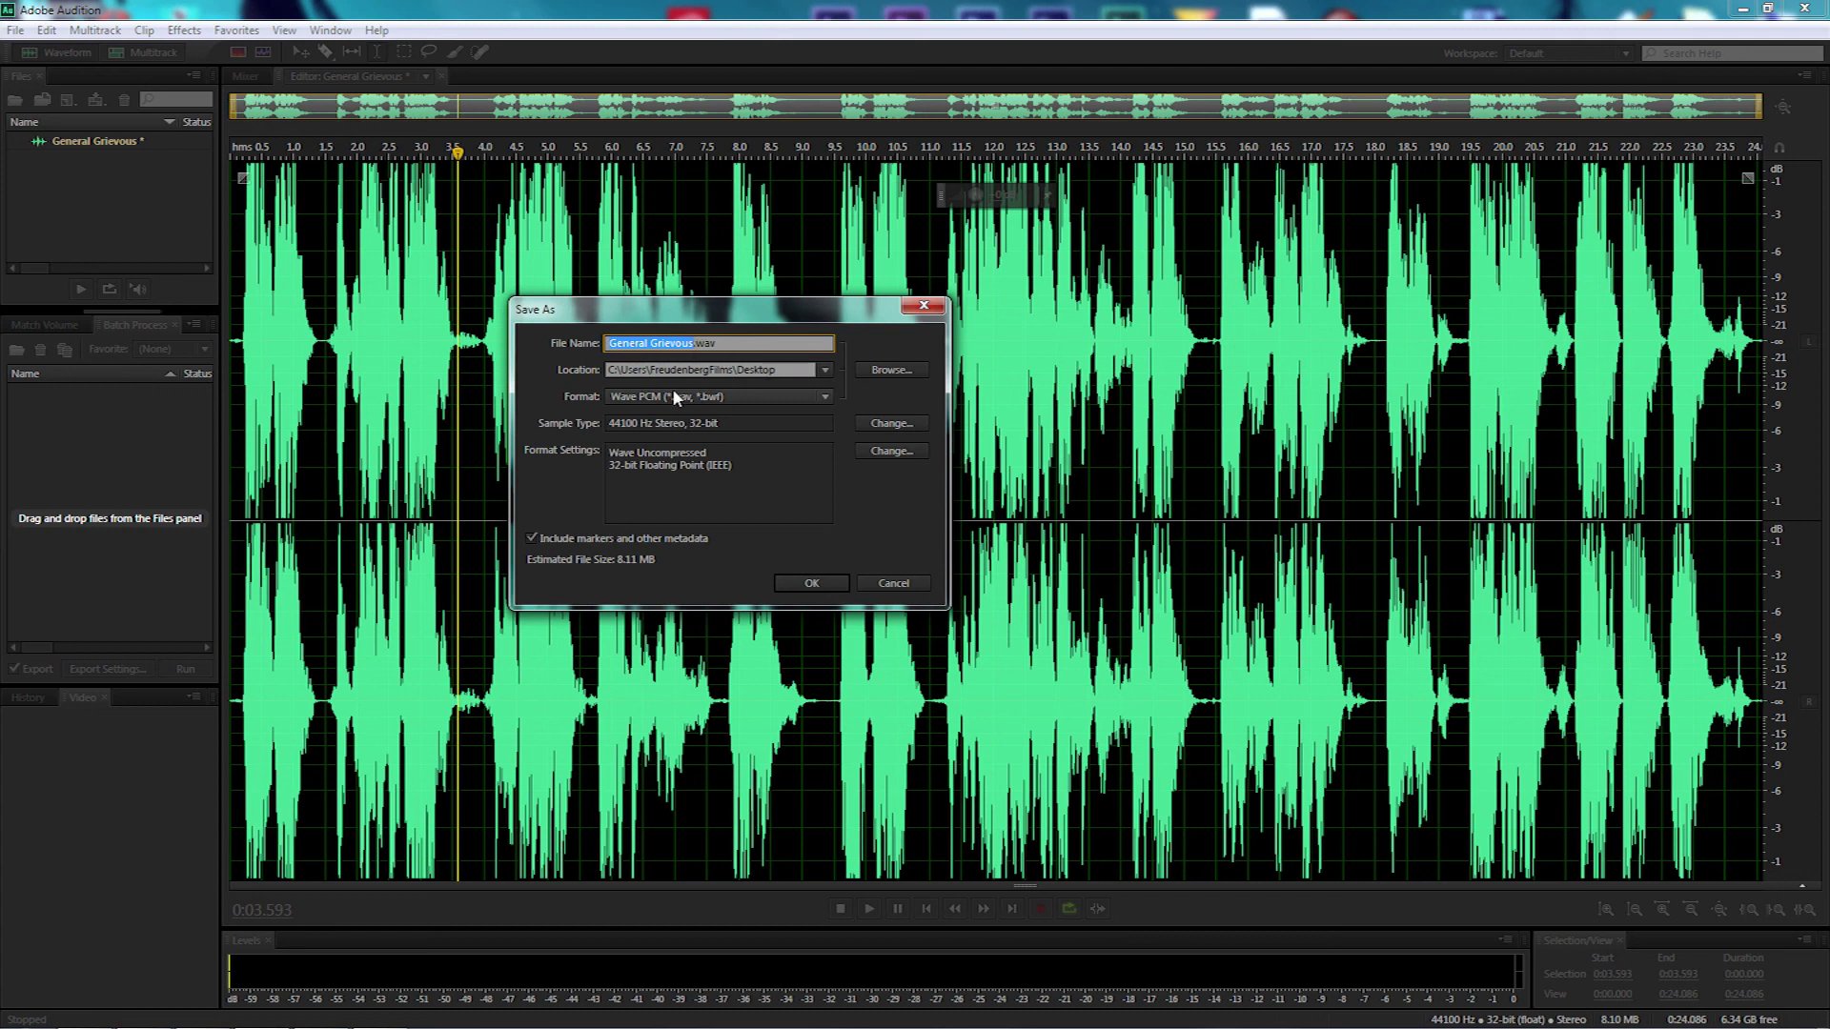
click(678, 399)
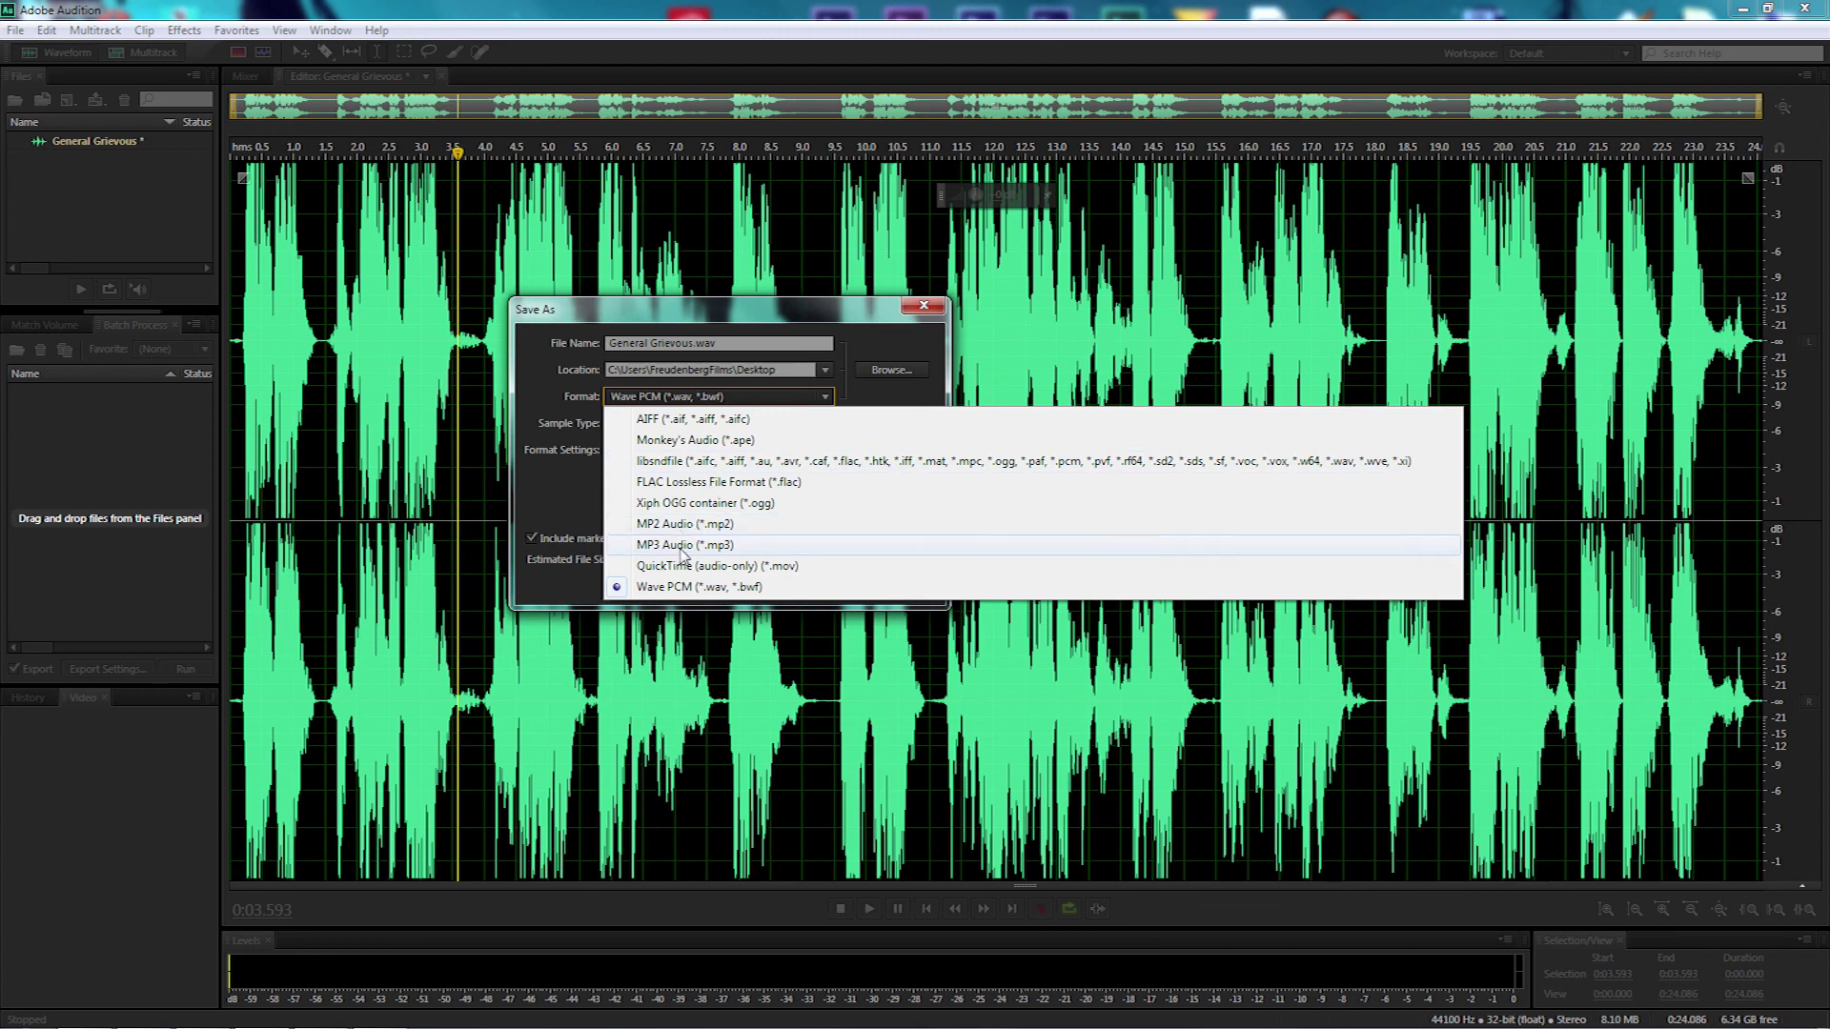
click(576, 475)
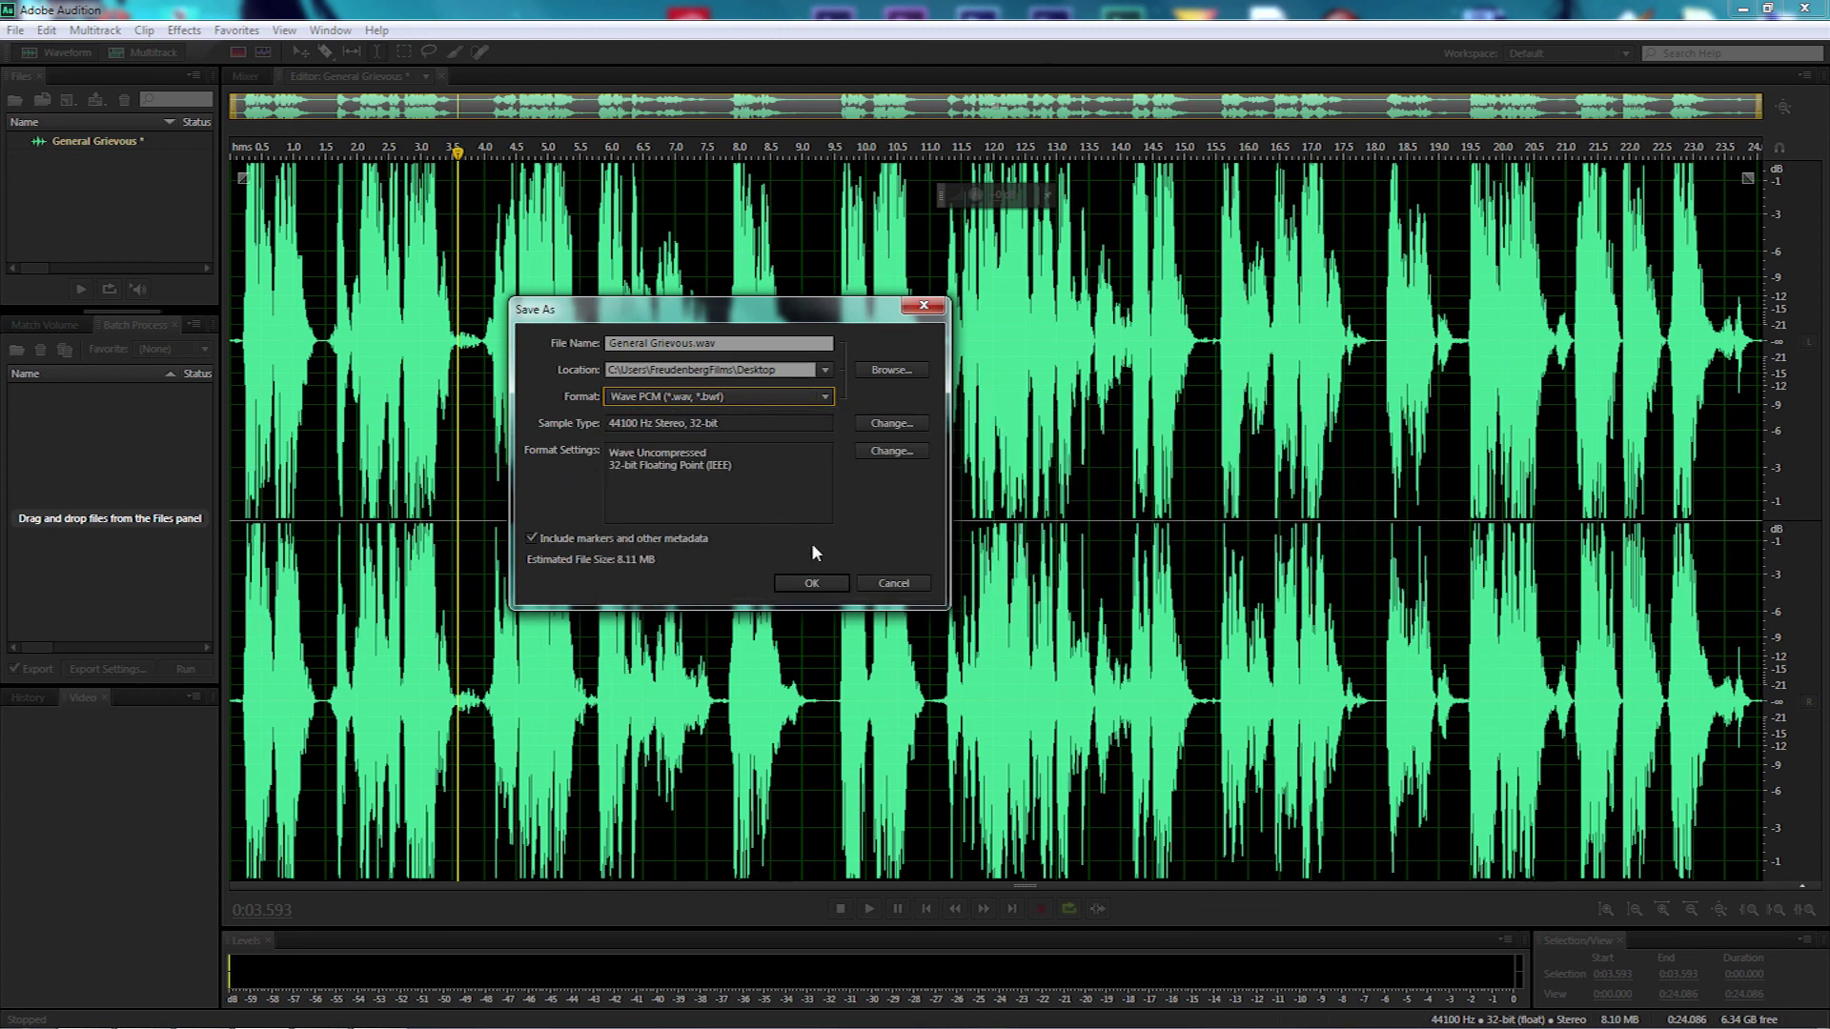
click(811, 583)
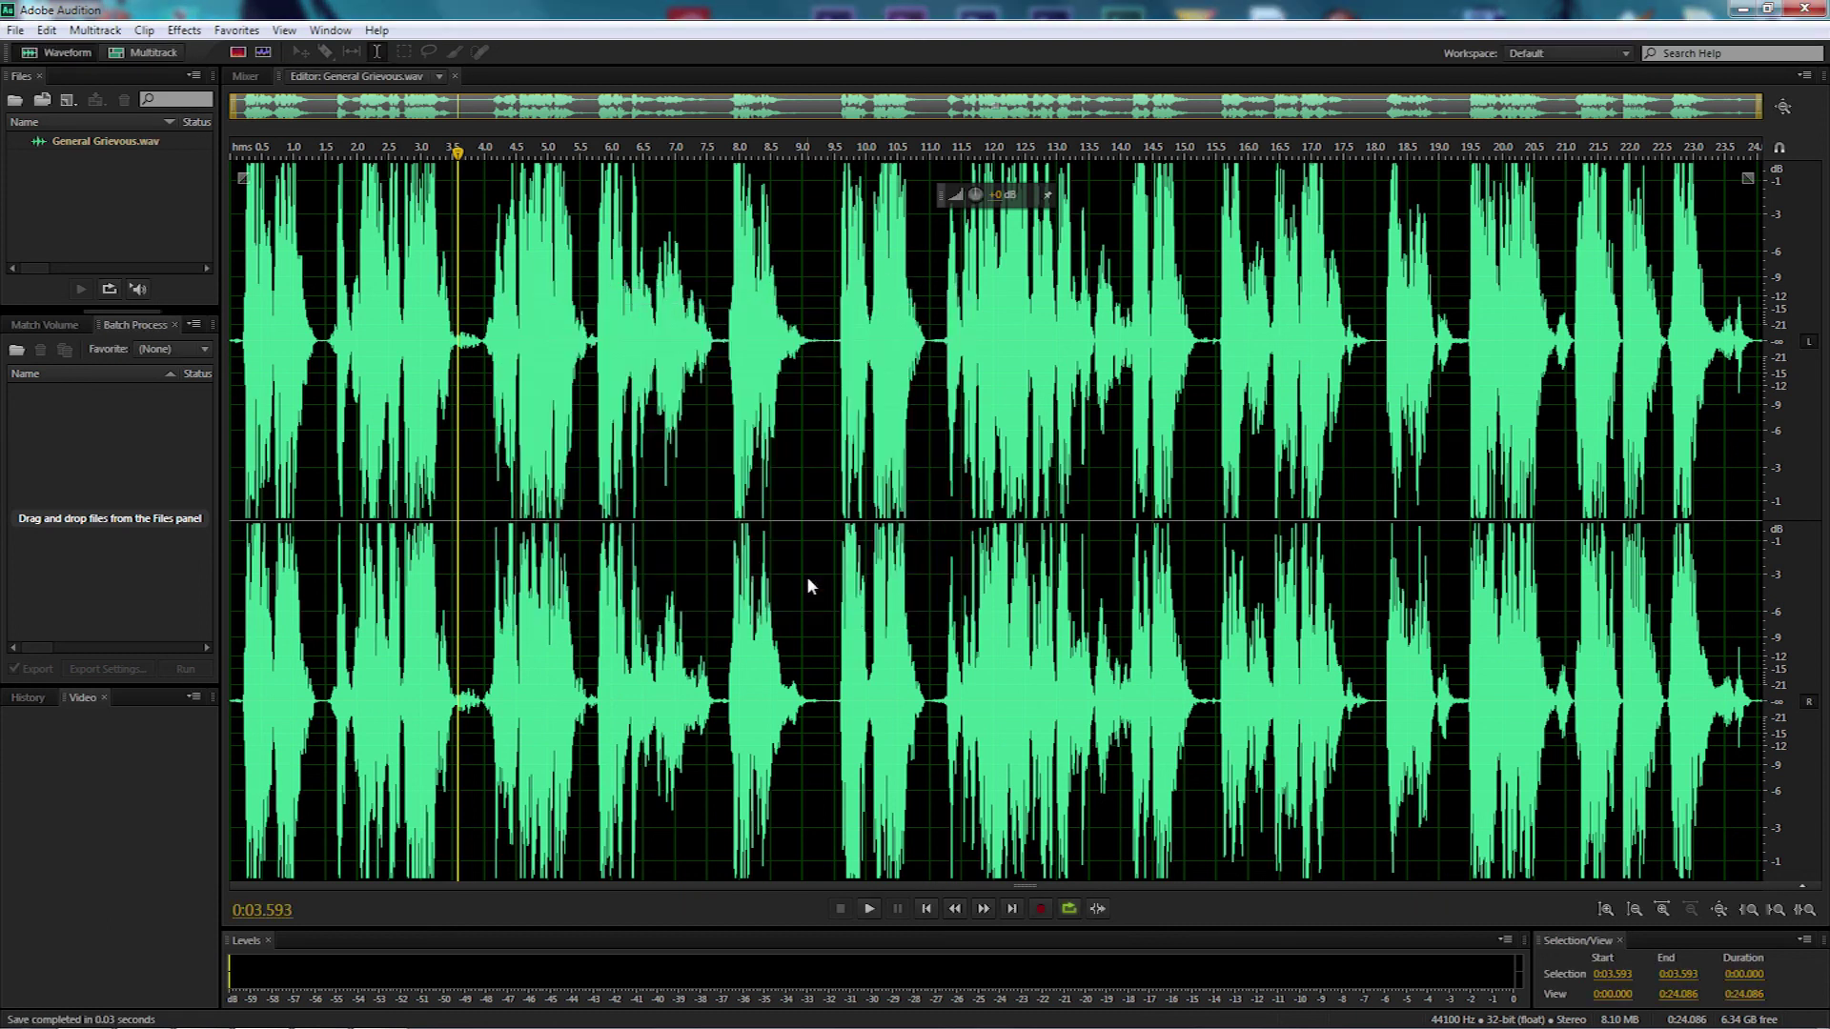